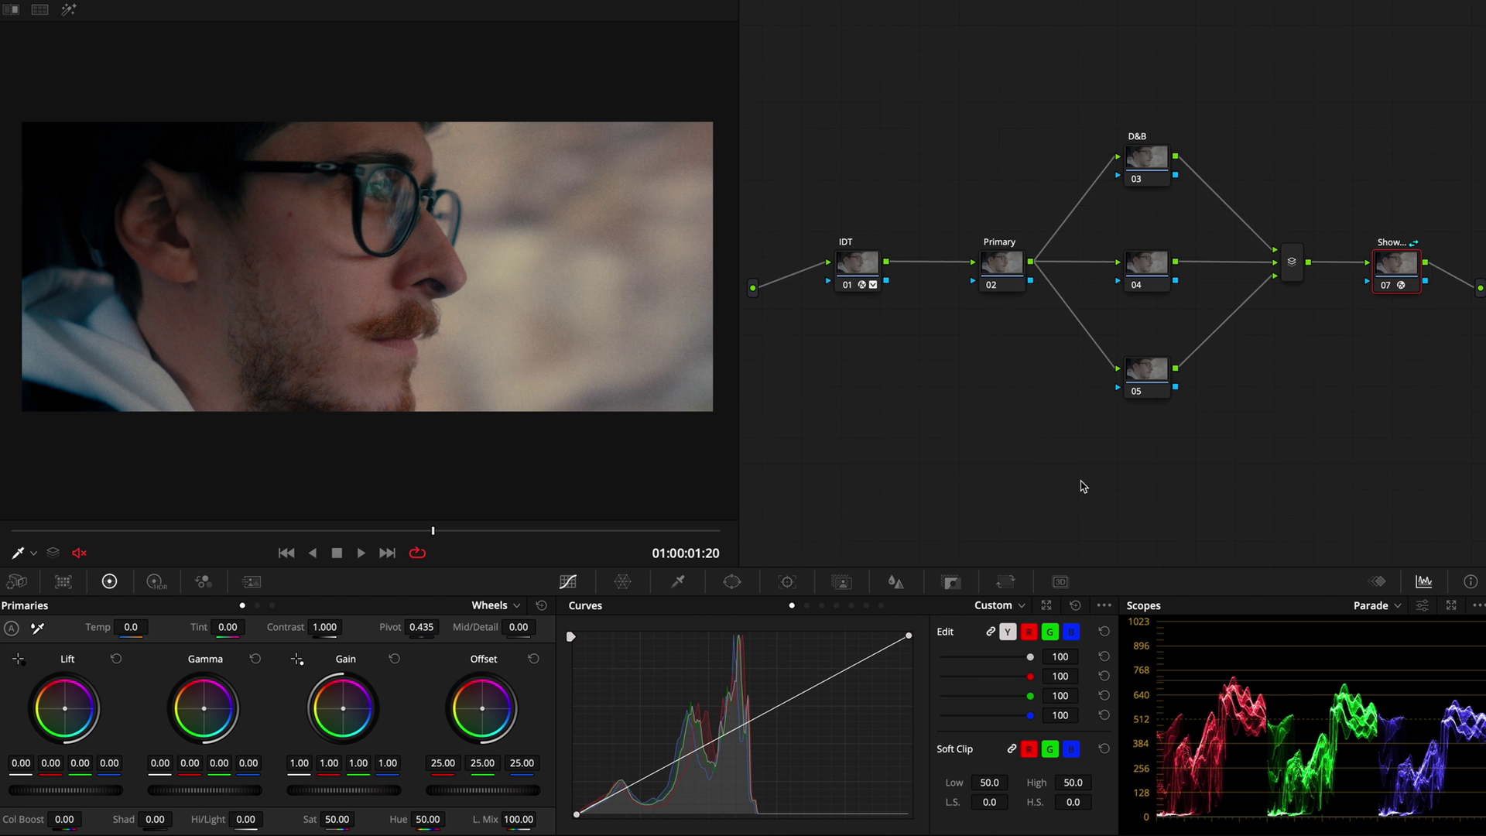
Review the graded clips 02 and 03 at different frames, then return to clip 01 and hide the clip thumbnails
scroll(329, 299, up, 5)
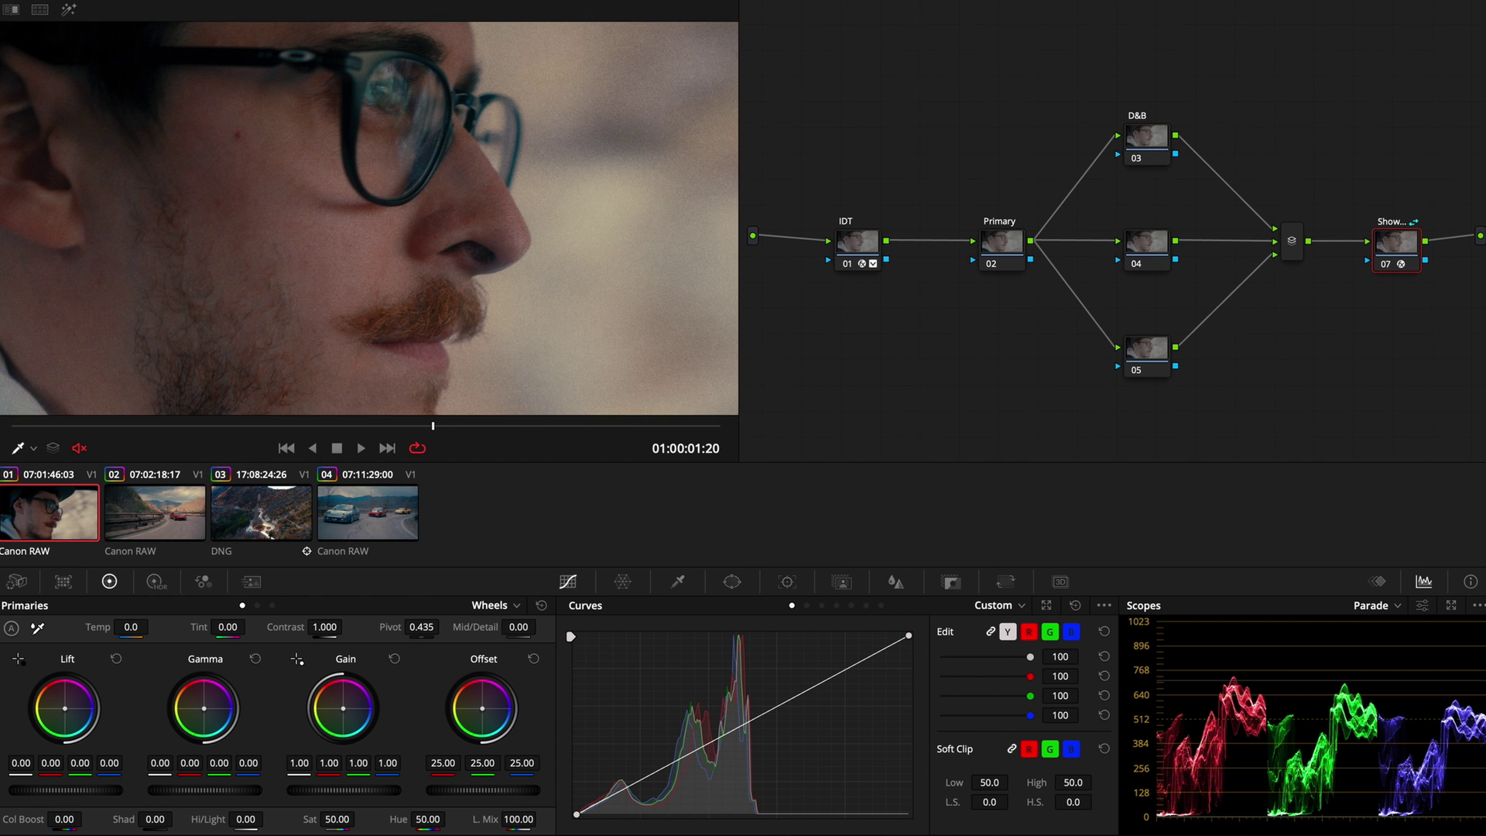
click(167, 517)
scroll(308, 280, down, 5)
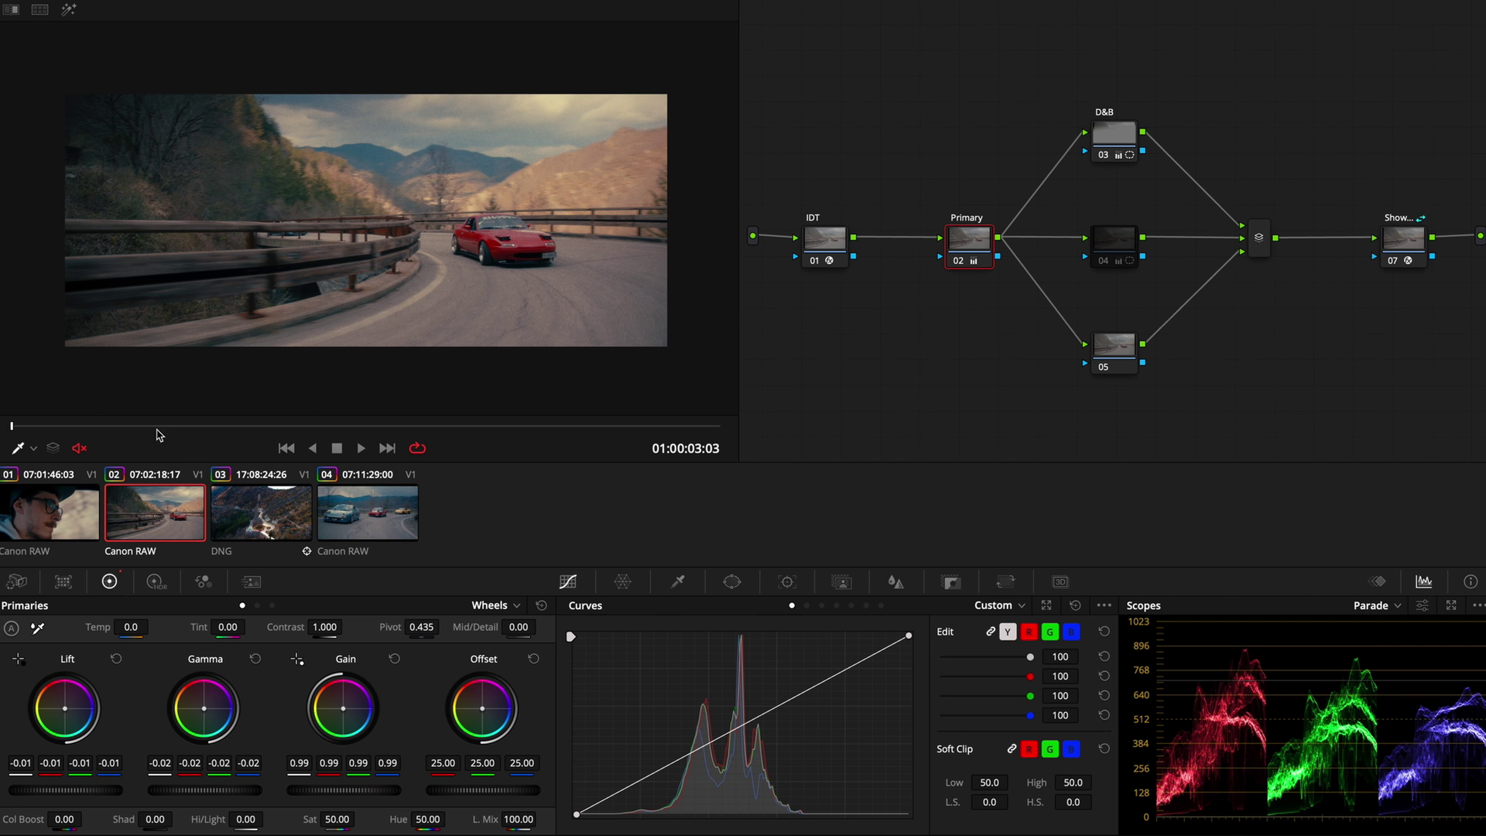
click(286, 428)
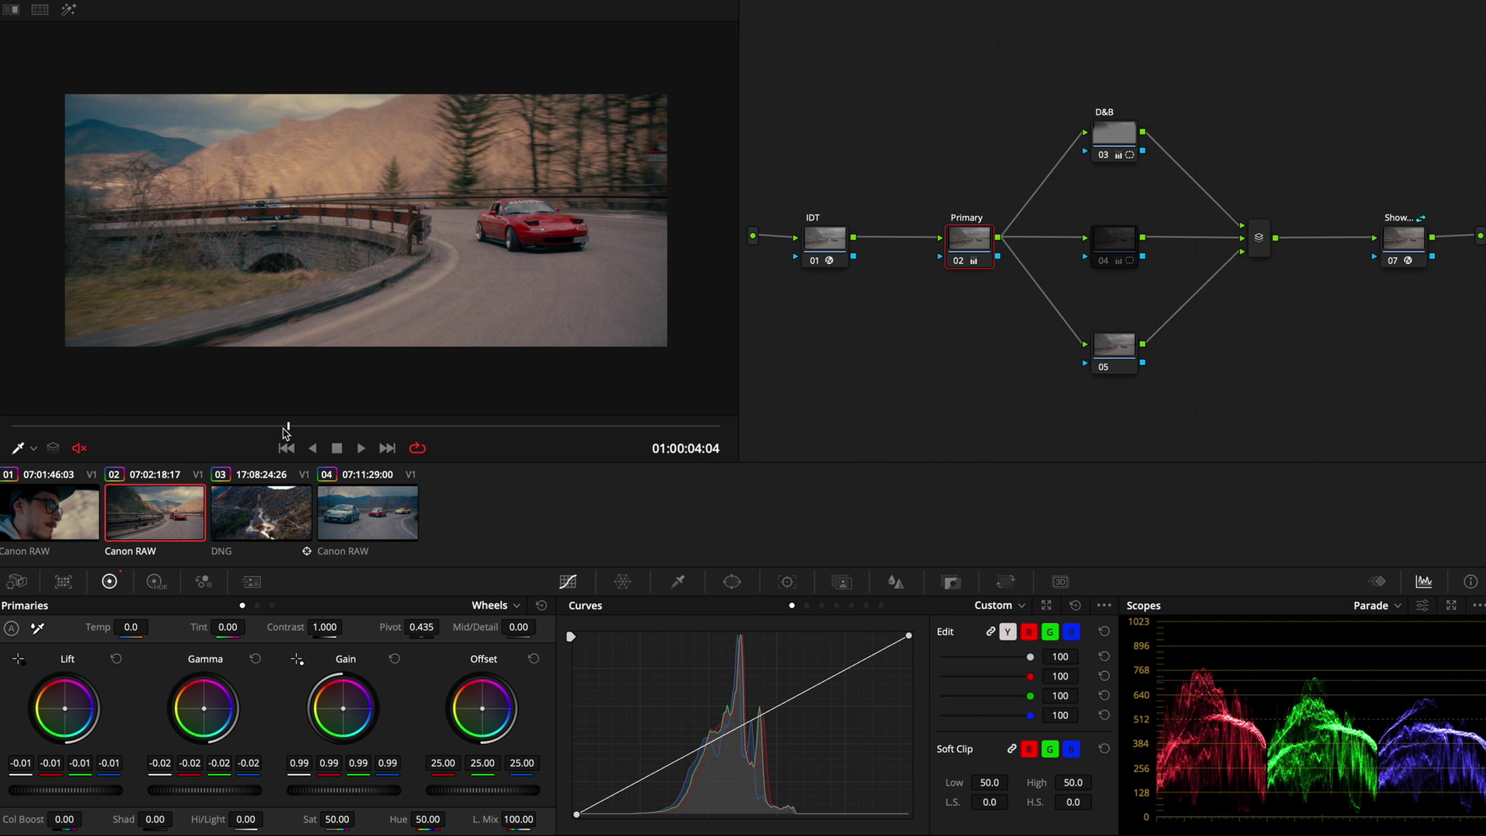
click(255, 518)
click(275, 428)
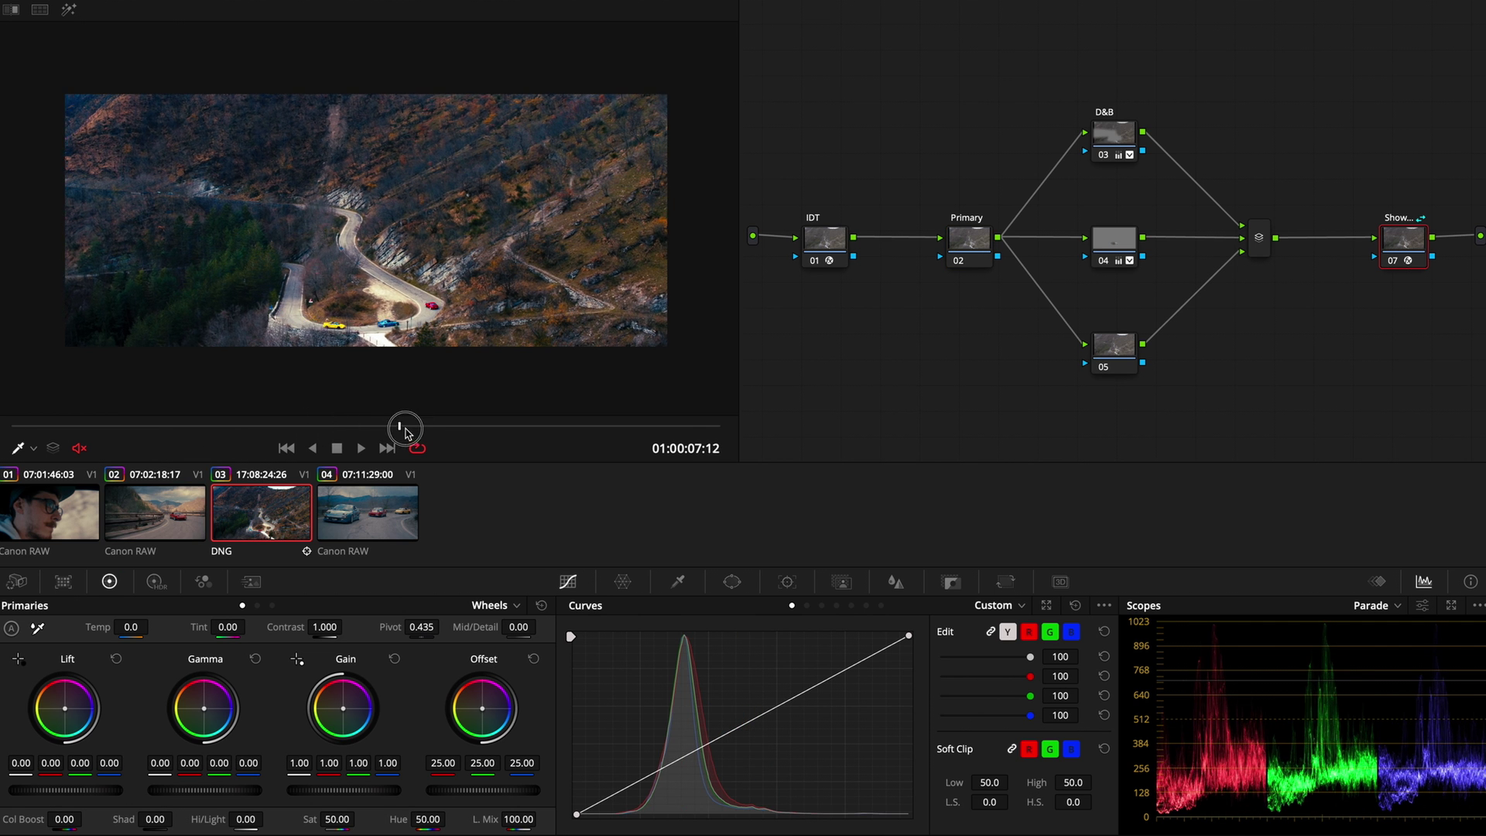
drag(294, 423, 173, 424)
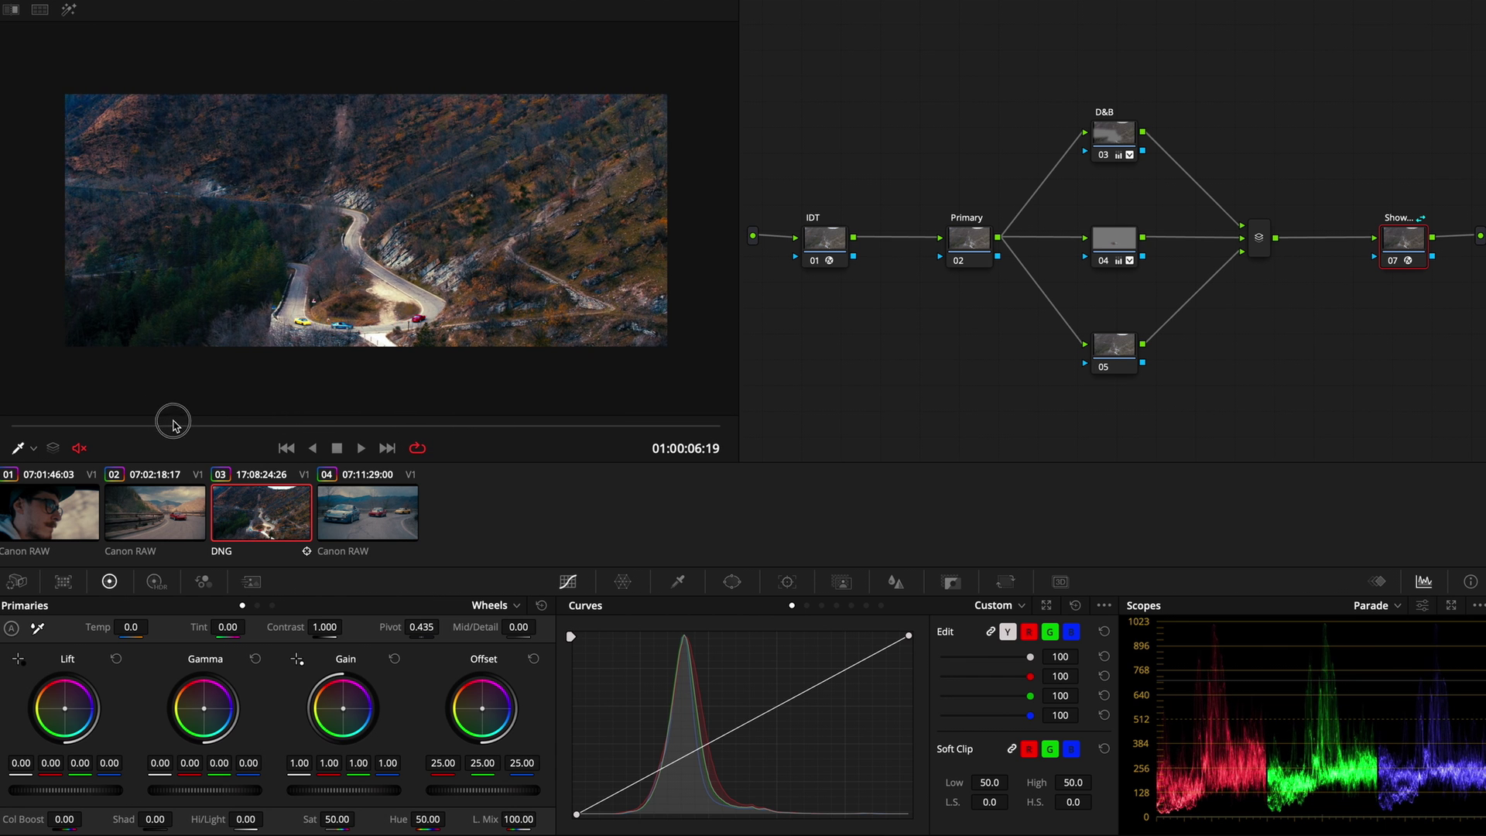
click(59, 507)
drag(421, 424, 431, 424)
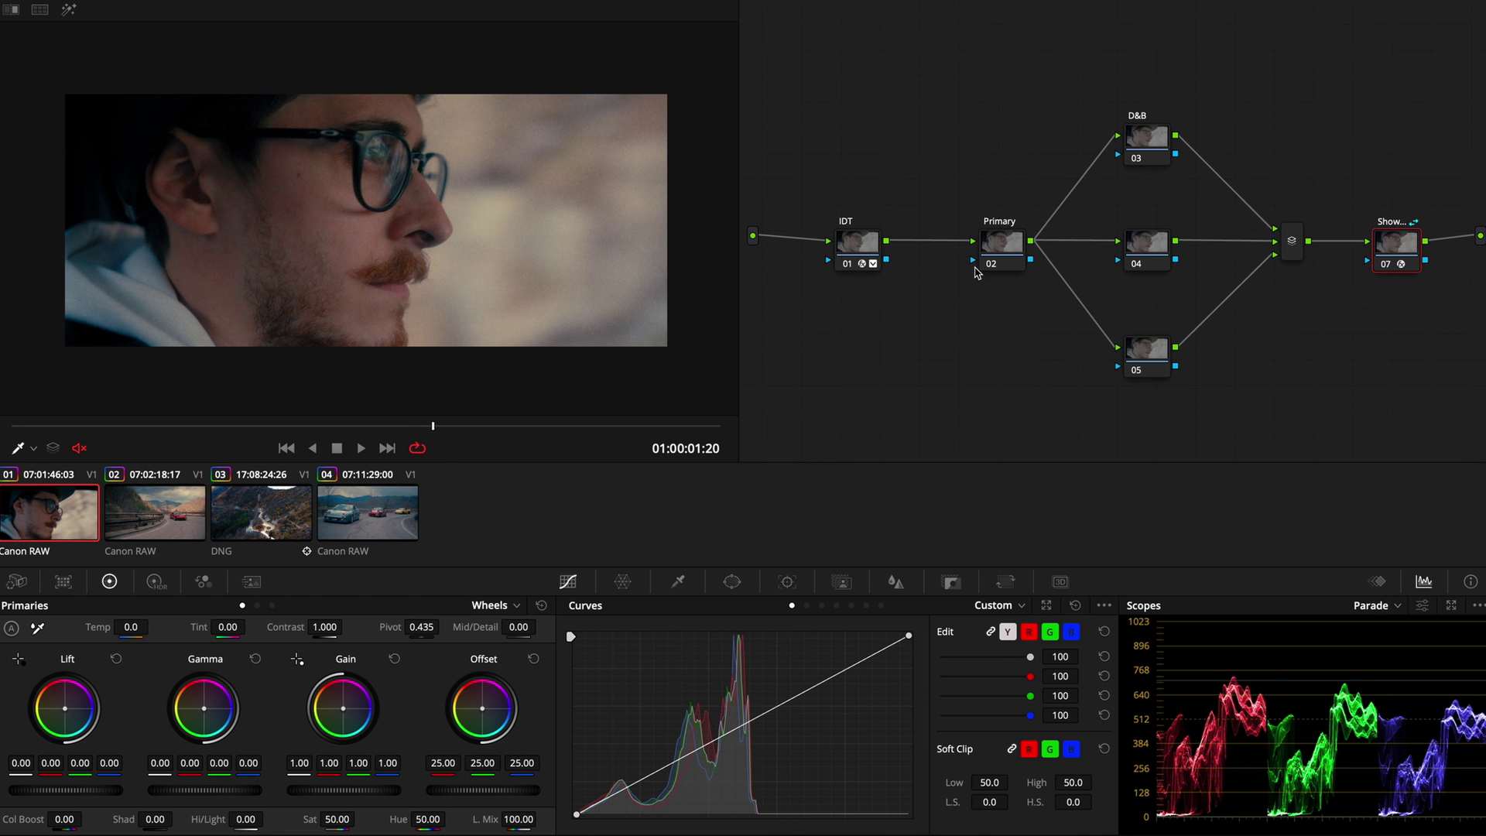
click(1292, 1)
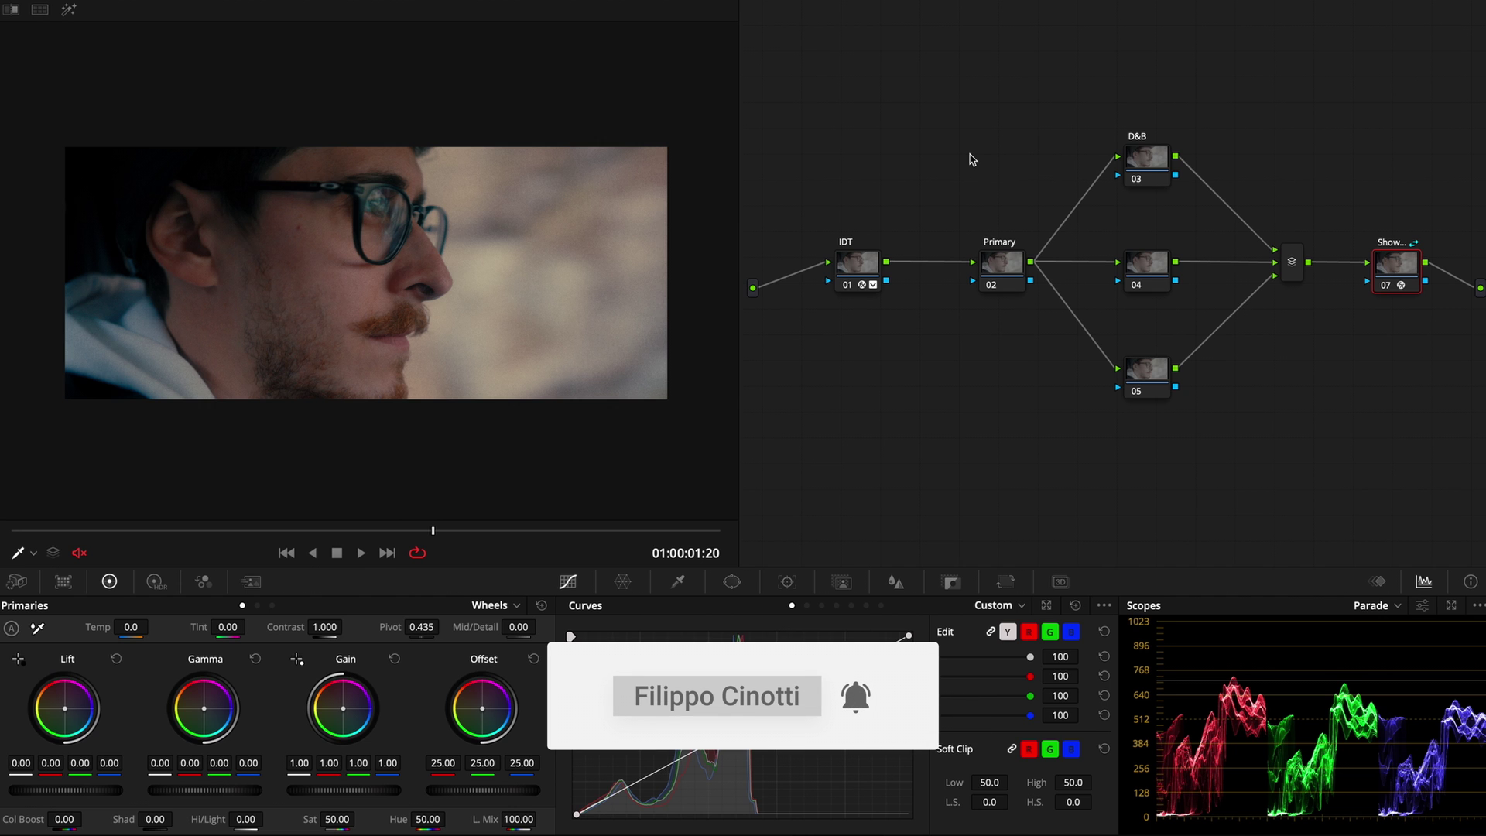
Inspect the Look Designer input and output profiles on the IDT node
click(857, 265)
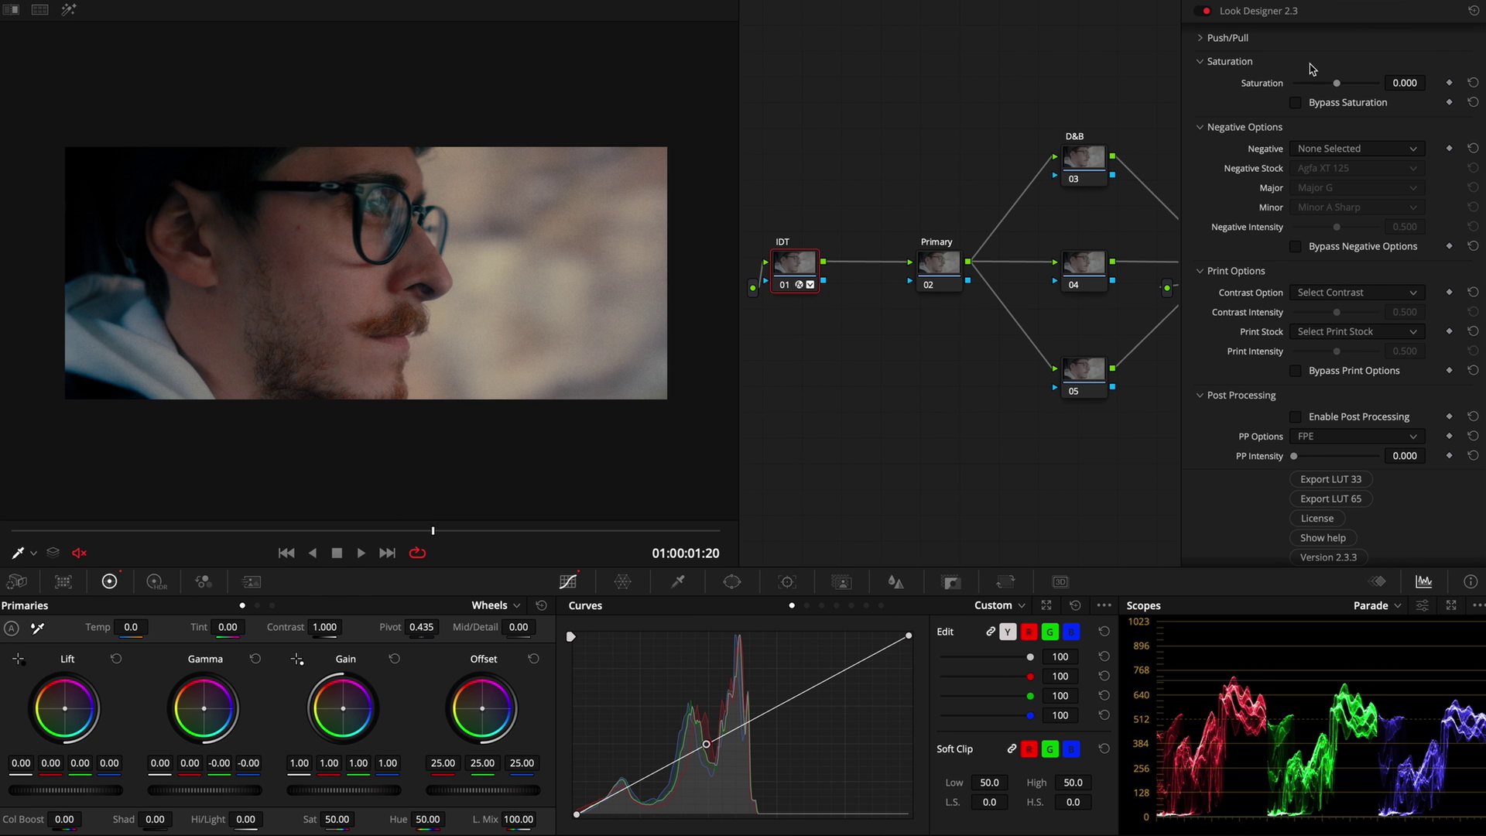
scroll(1221, 102, up, 5)
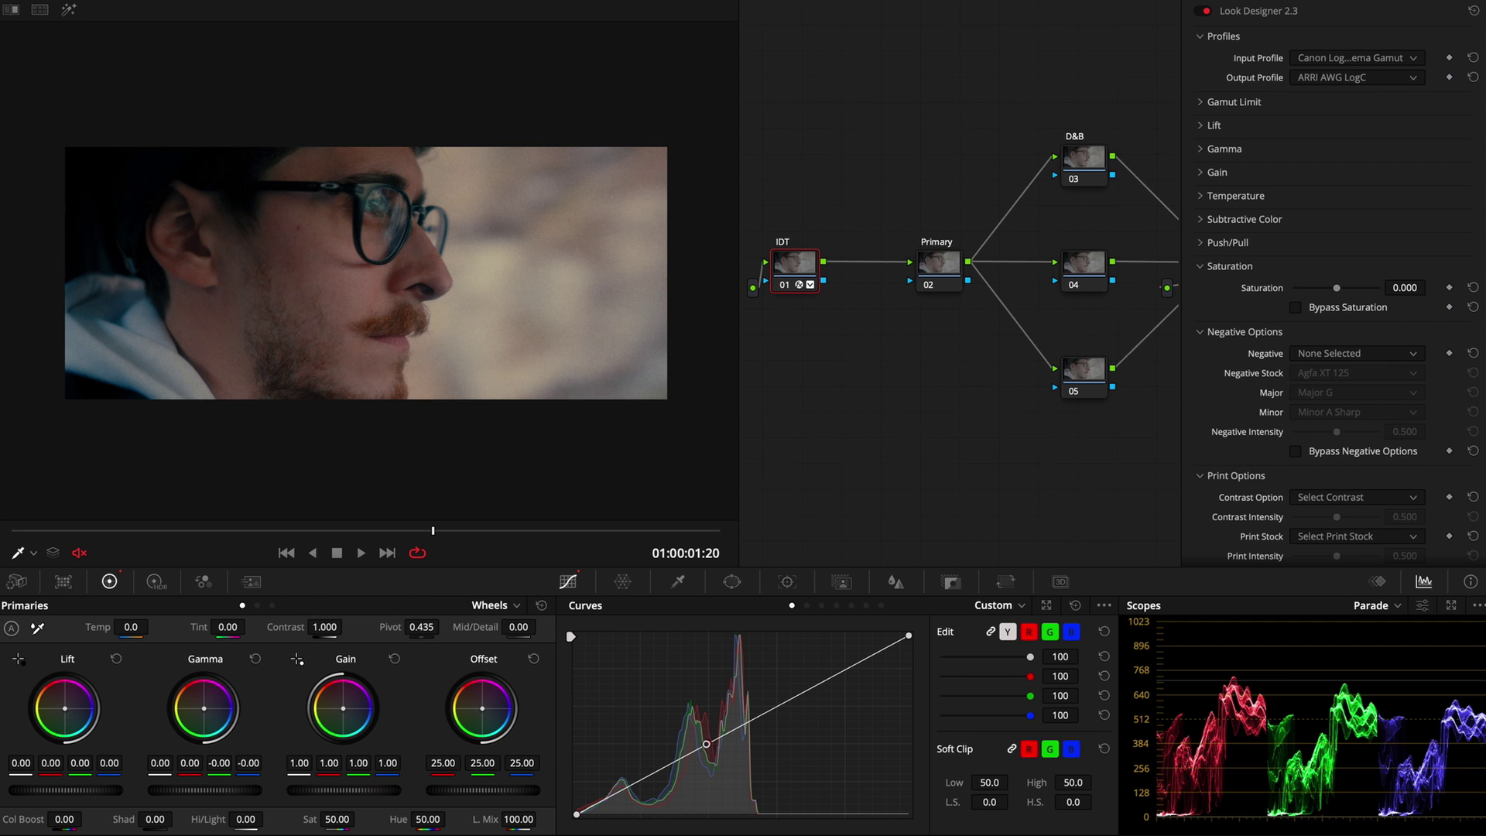
click(1455, 2)
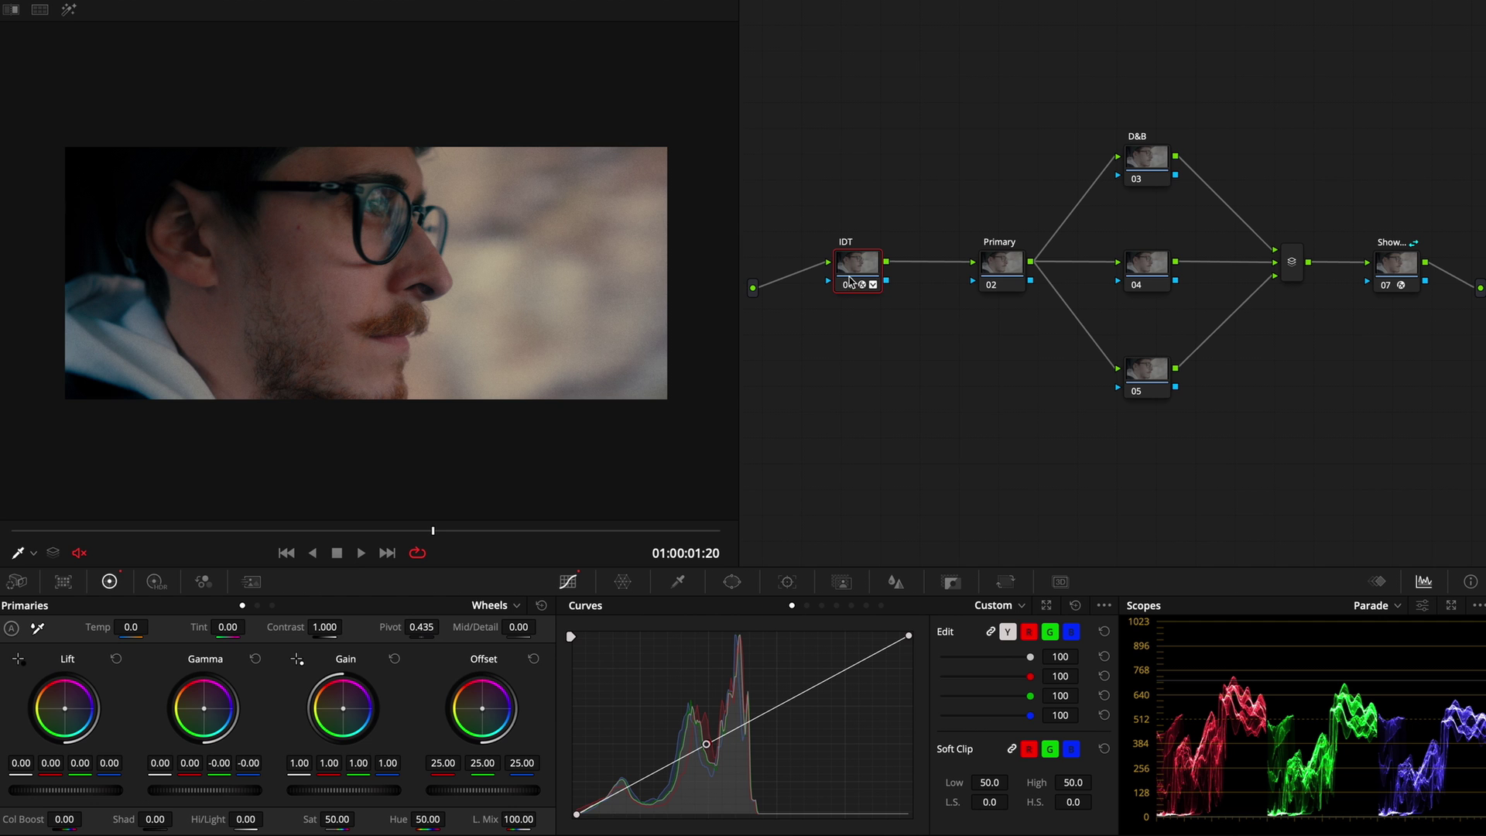
Bypass the Primary, D&B, 04 and 05 nodes together for comparison and re-enable them
click(1006, 261)
drag(1185, 107, 935, 435)
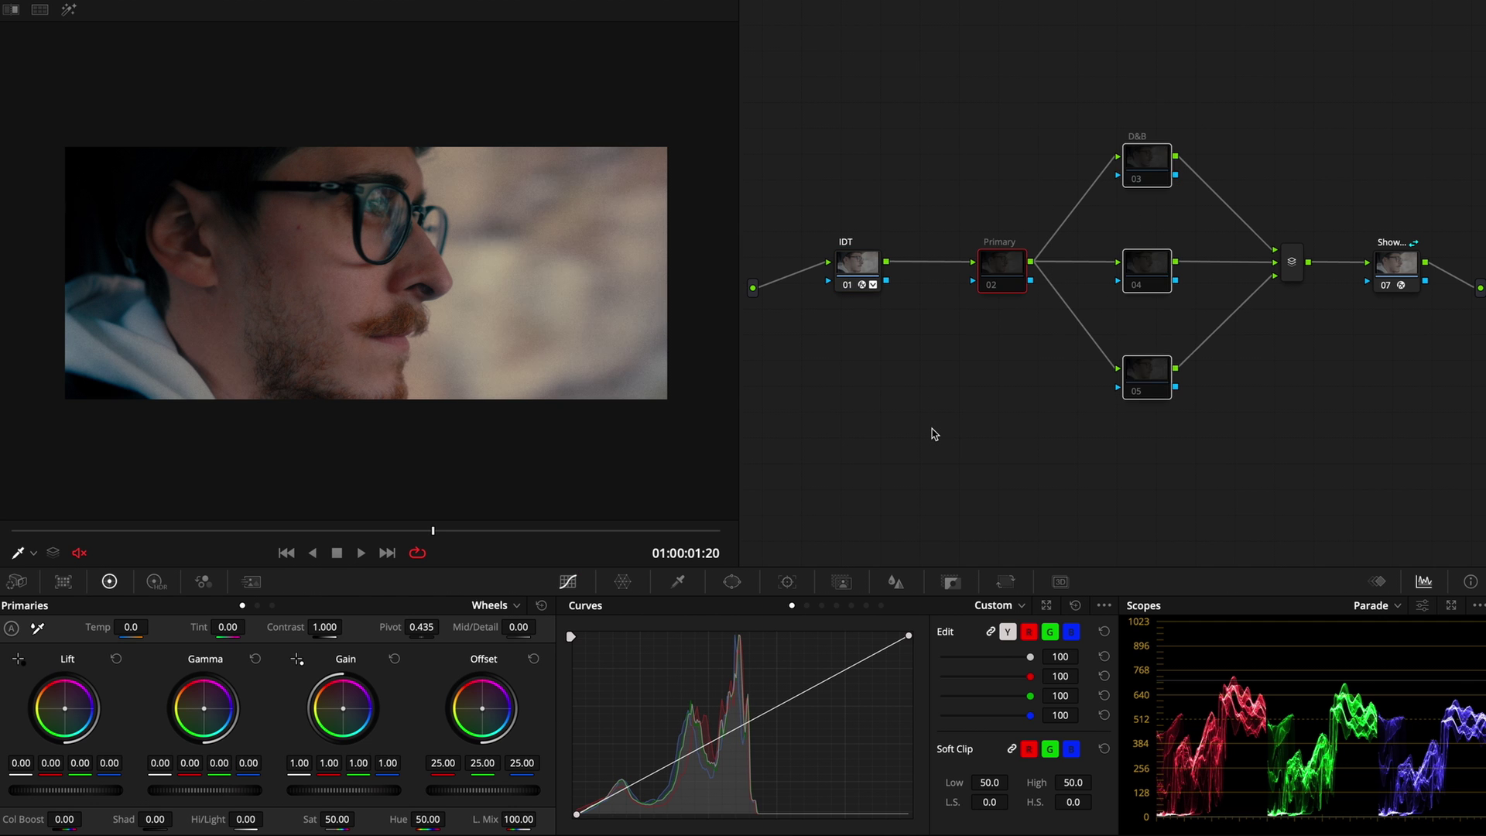
click(1072, 418)
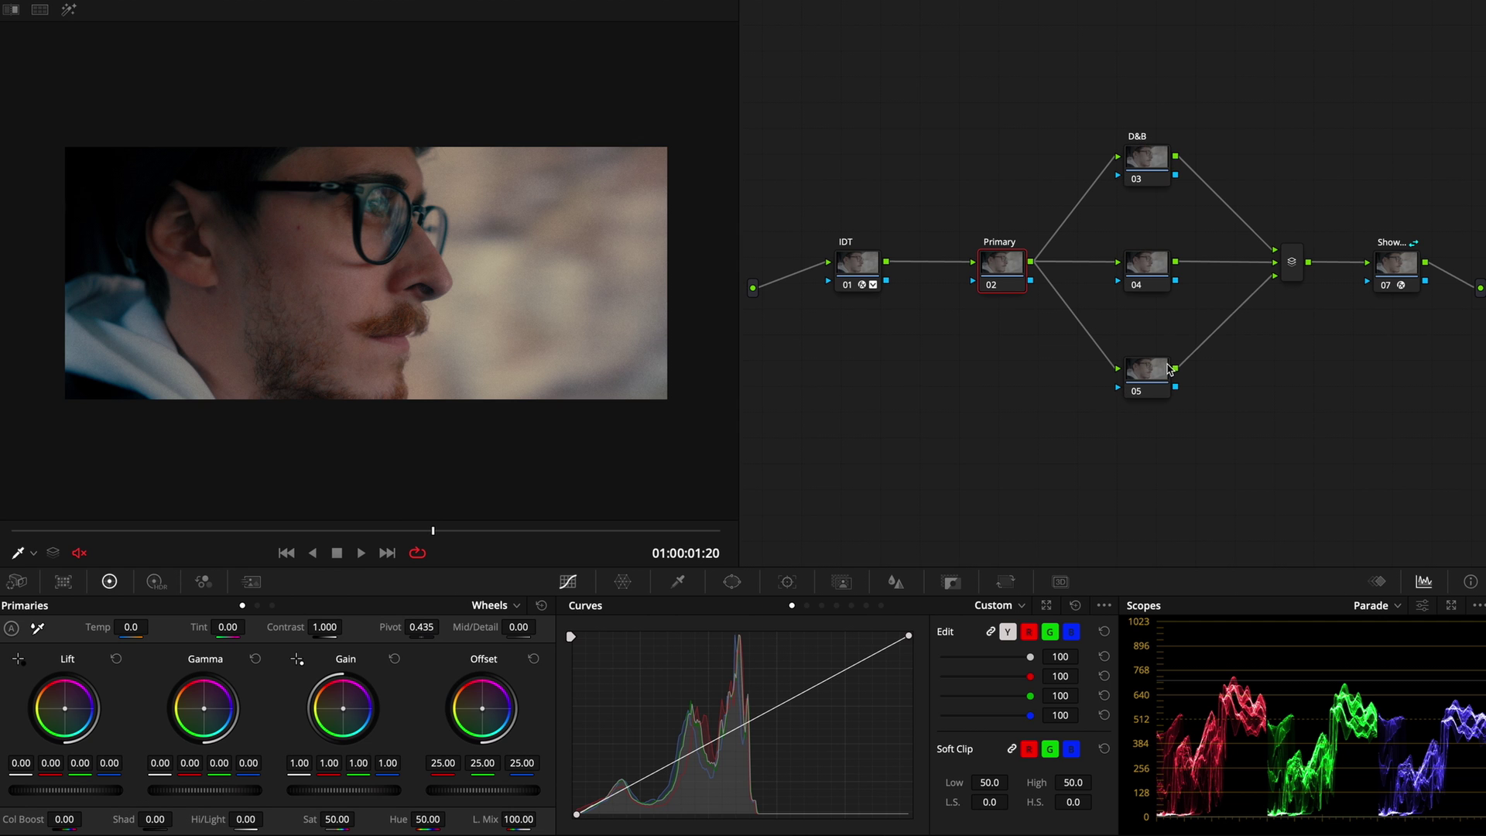
Compare the image with the Grainlab effect off and on in the timeline-level node graph
click(1402, 278)
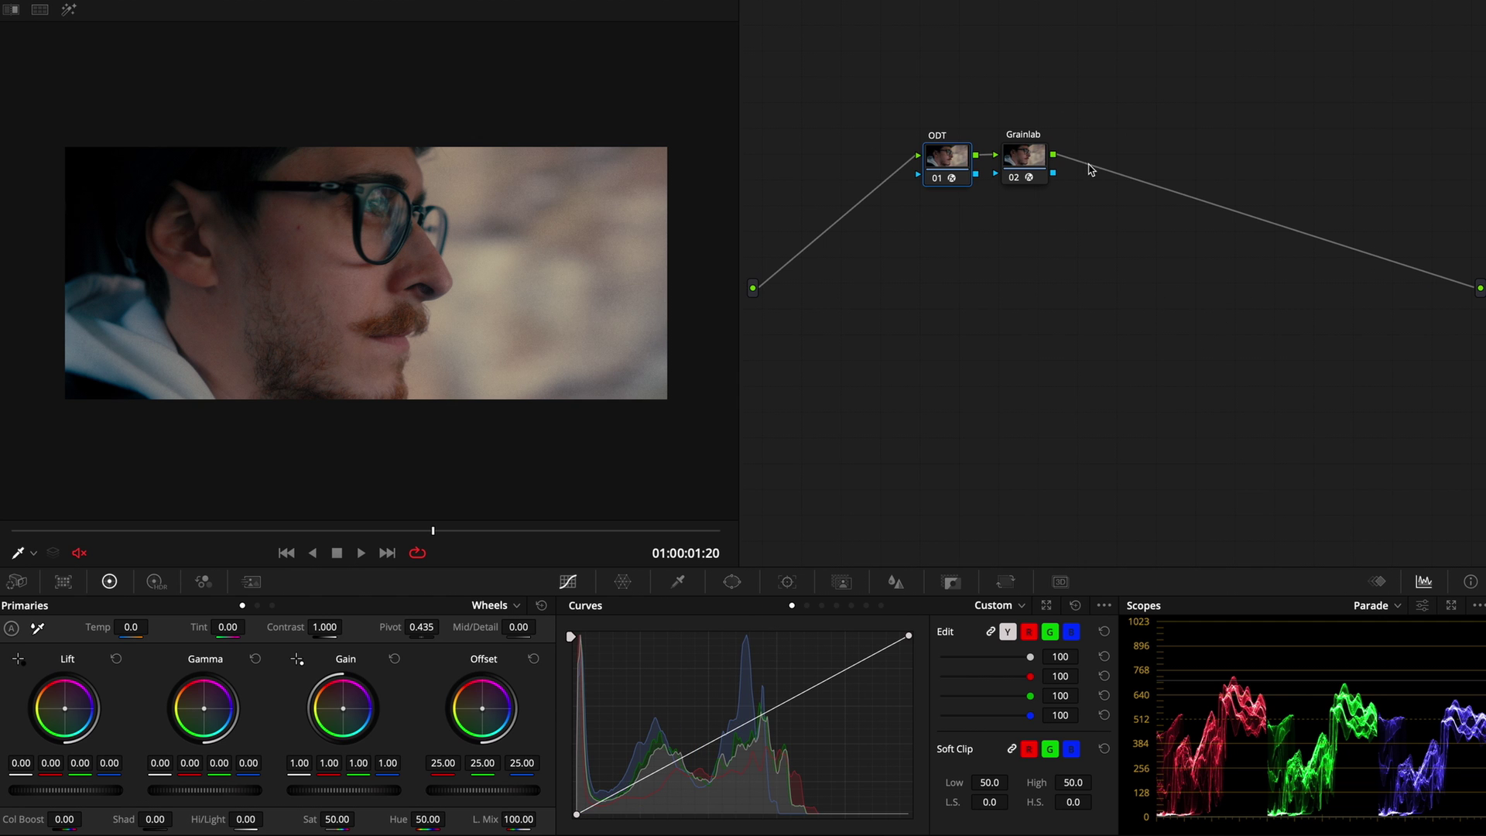
click(1030, 161)
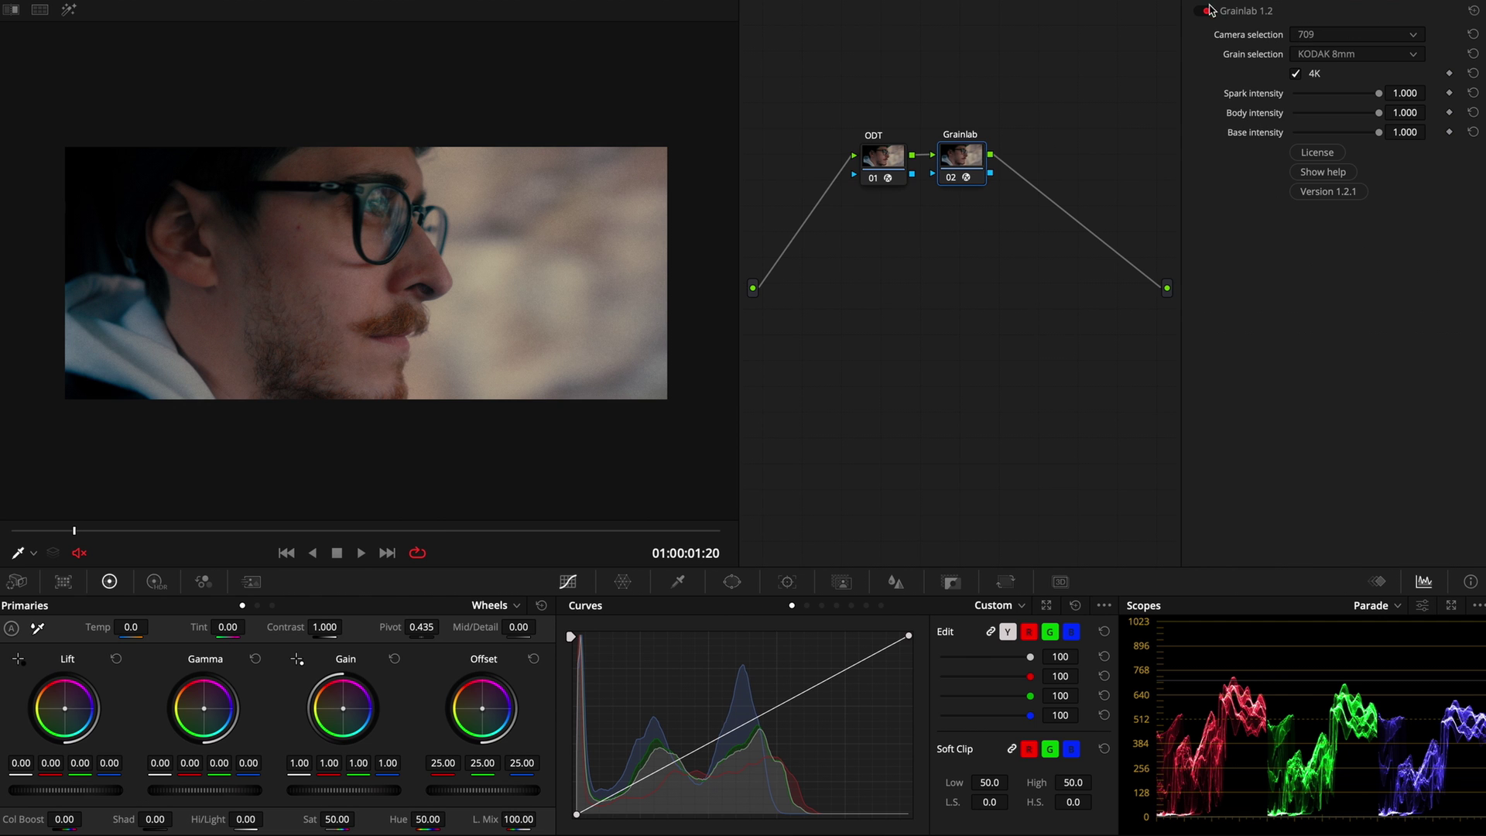
click(1204, 11)
click(1202, 12)
Examine the ODT node's Look Designer profiles and available print stocks, keeping Kodak Vision Color Print 2383
click(886, 158)
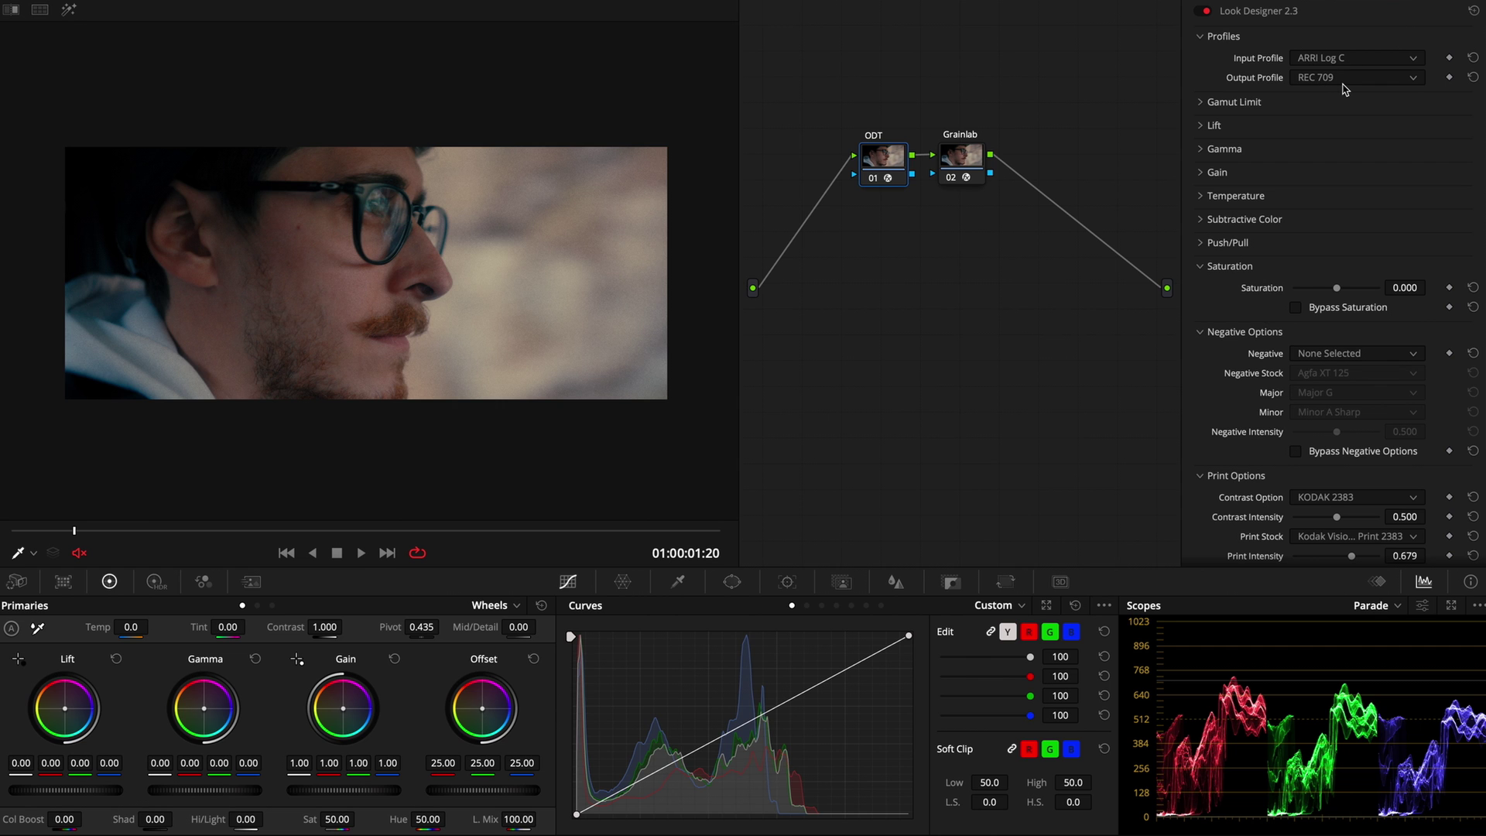
scroll(1223, 371, down, 4)
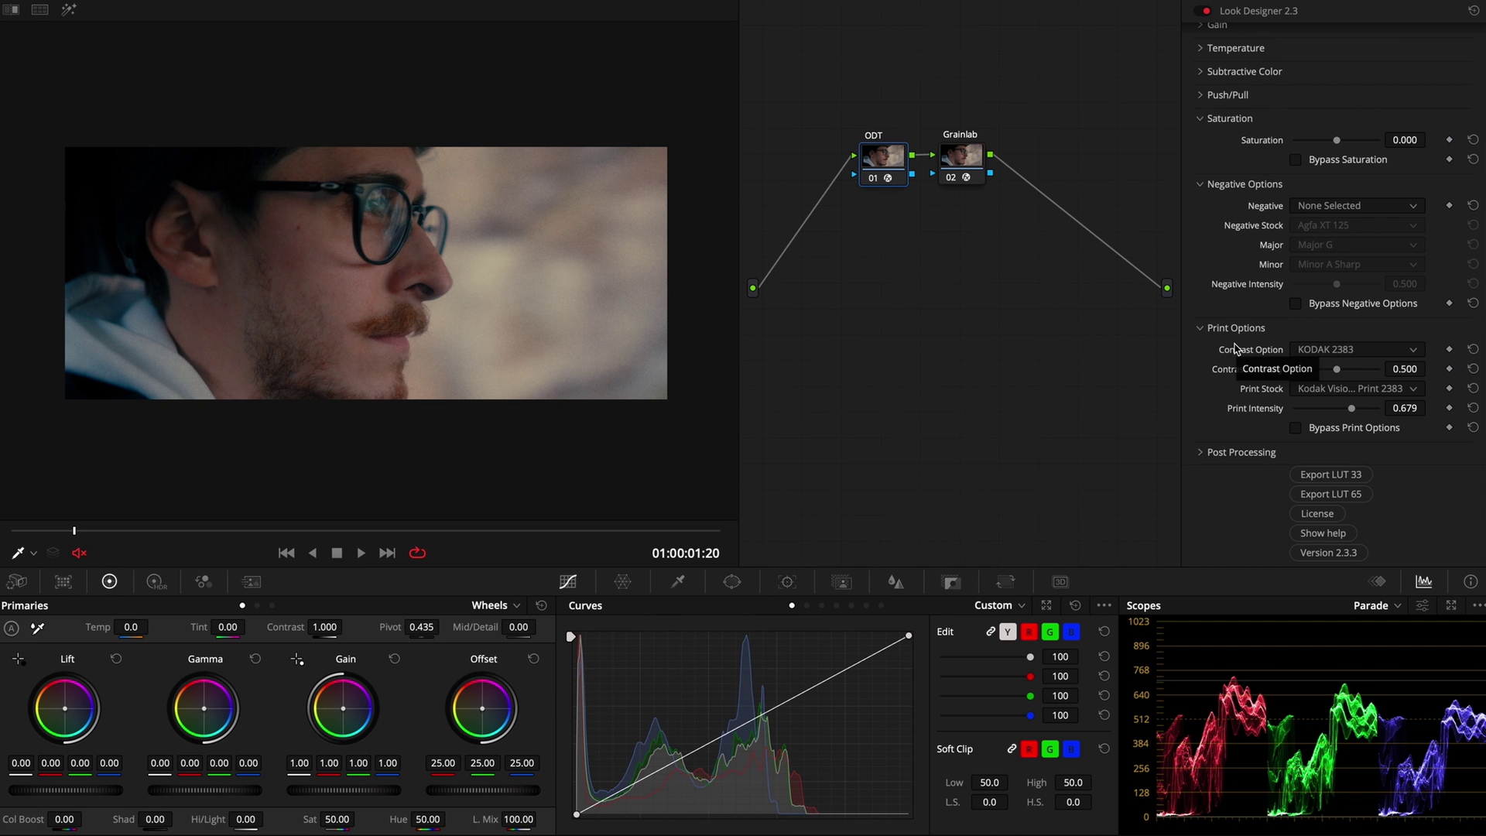
click(1325, 392)
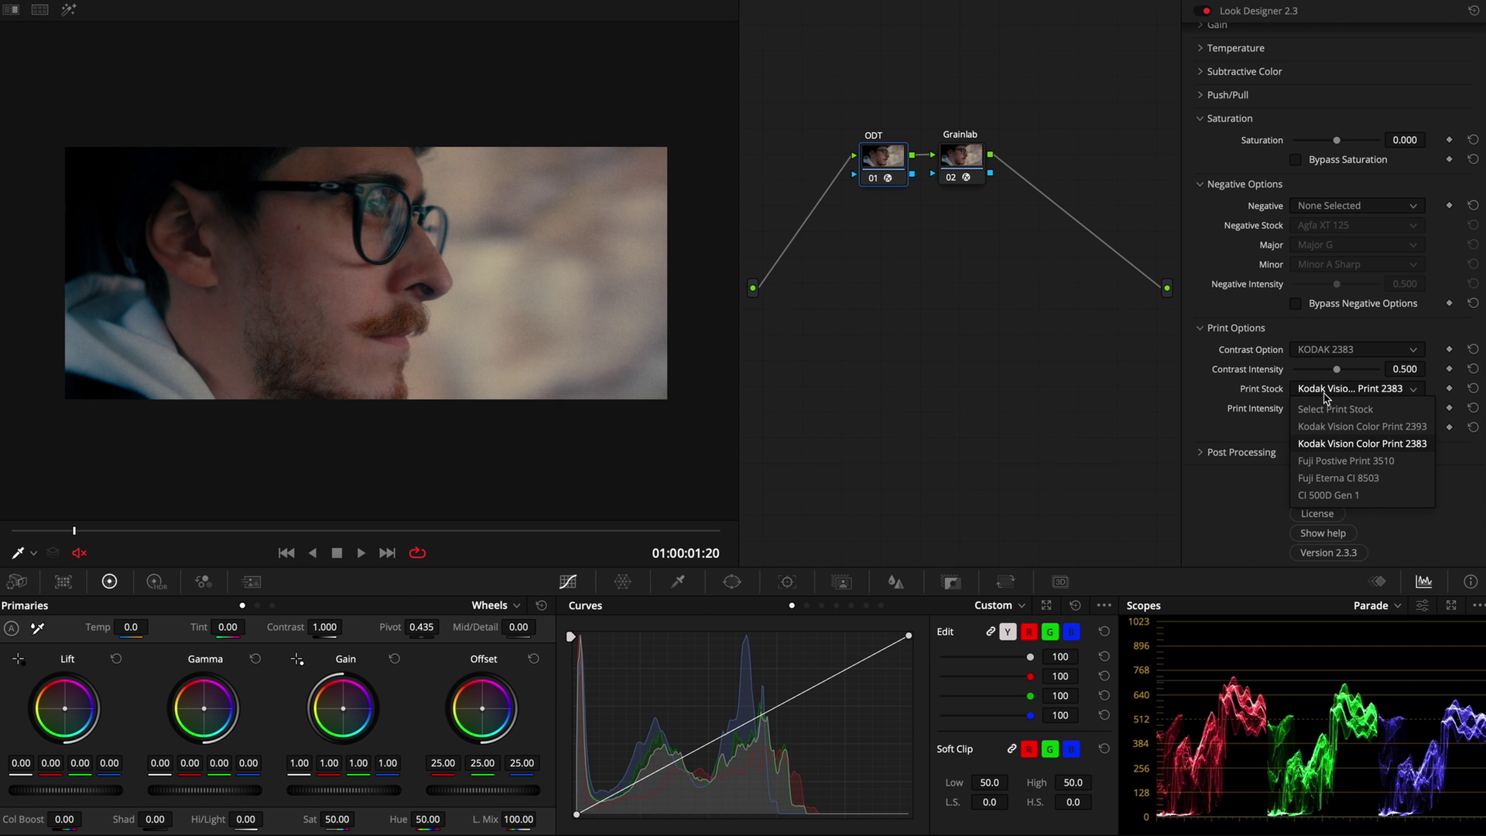
click(1399, 443)
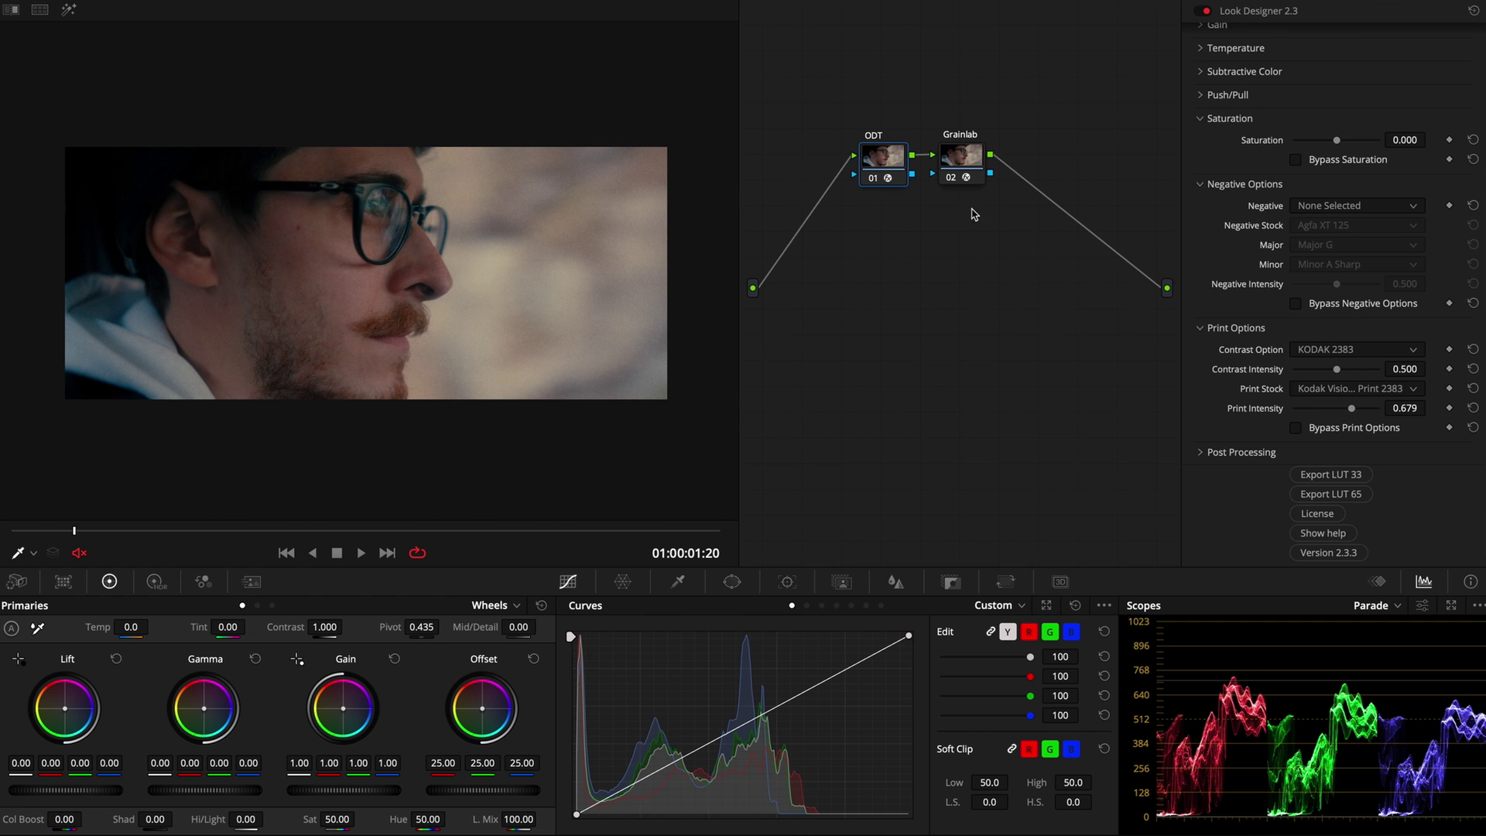
click(1355, 1)
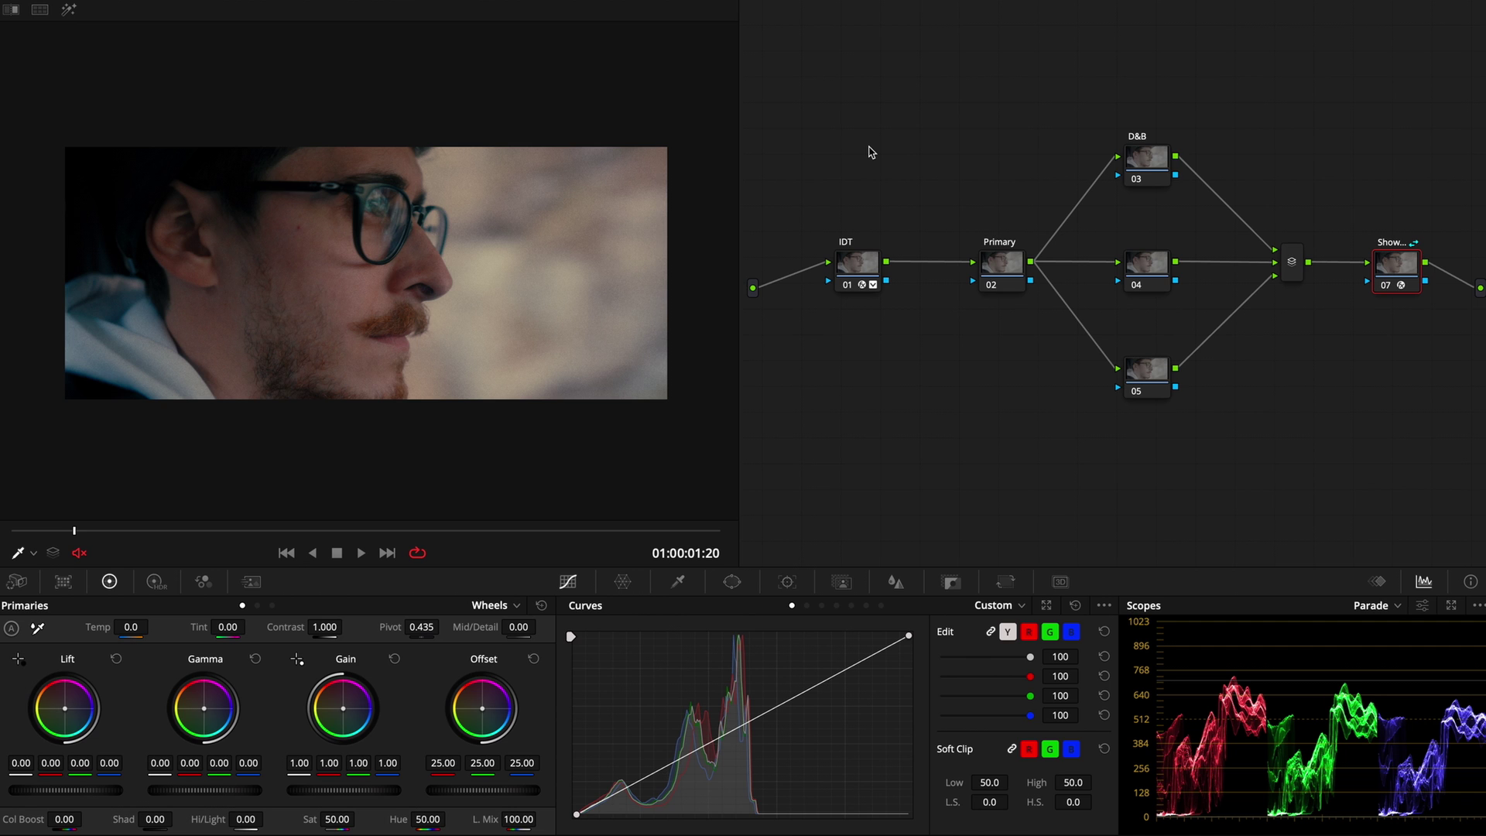
Return to the timeline-level node graph and briefly review the ODT node's Look Designer settings
click(1123, 2)
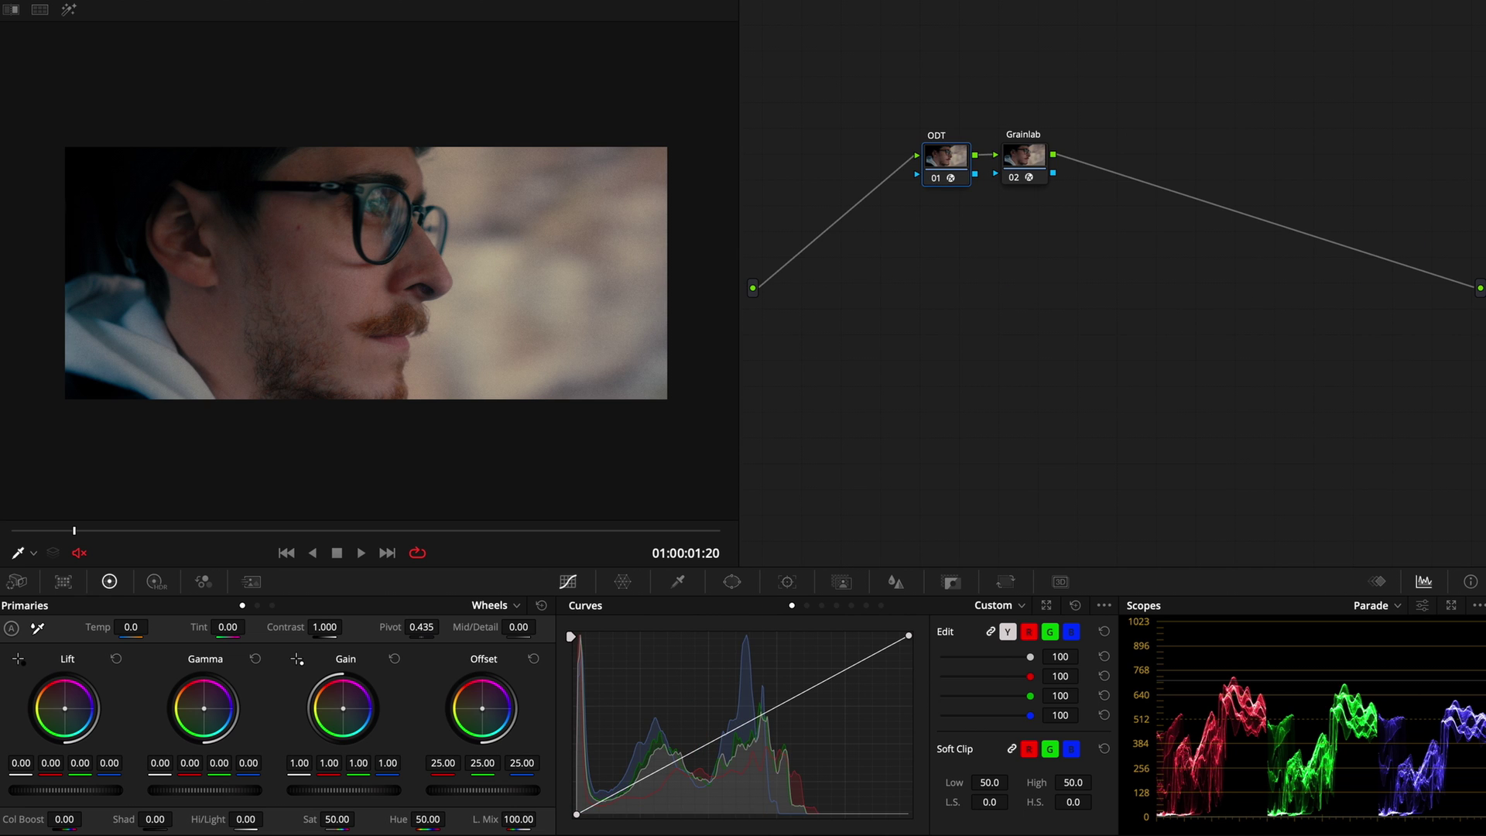
click(1374, 1)
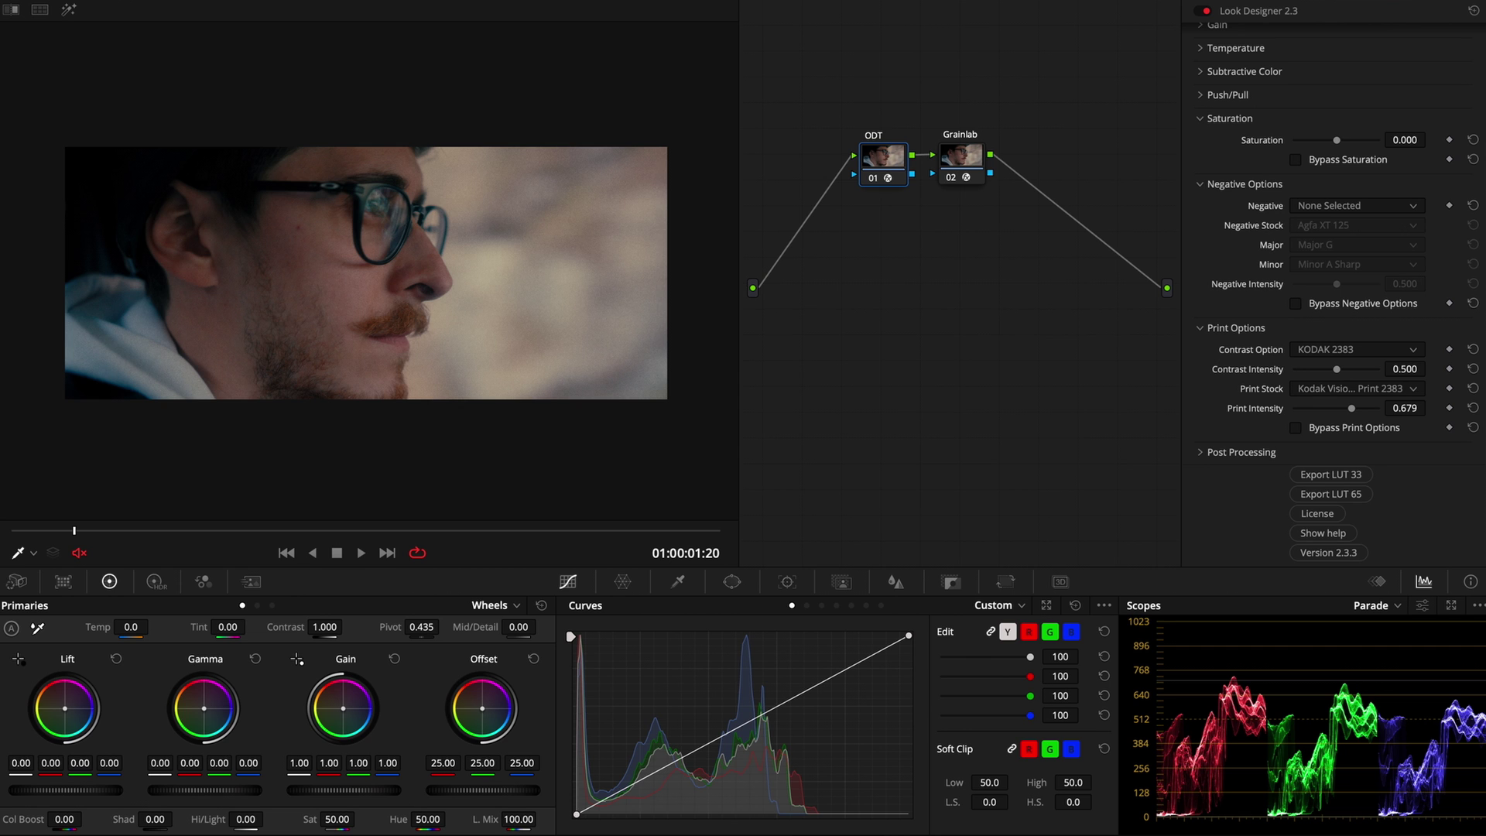
click(1199, 1)
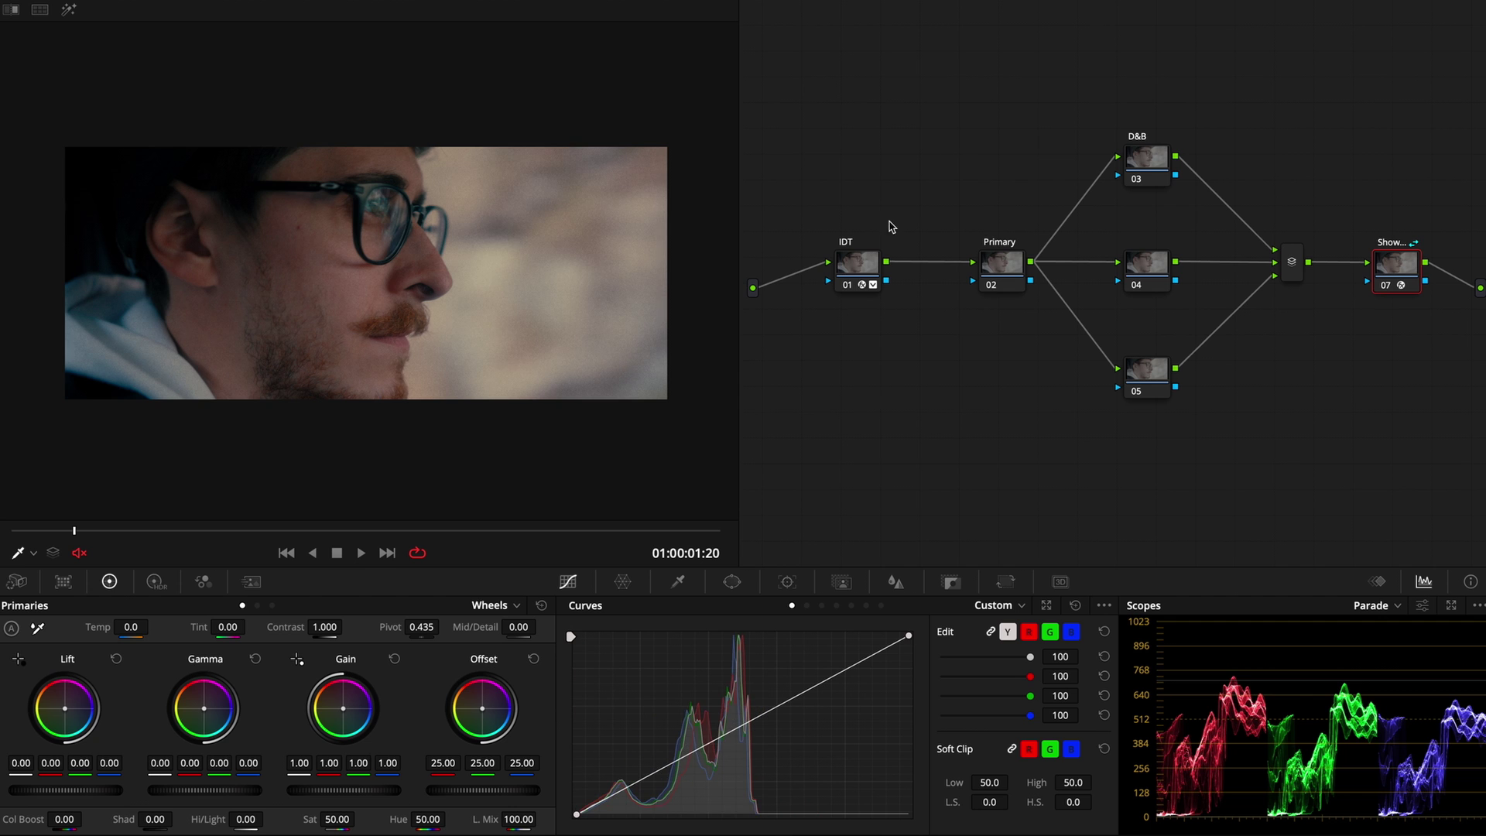
Go back to the clip-level node graph, enlarge the face in the viewer and show node 07's Look Designer settings
click(869, 265)
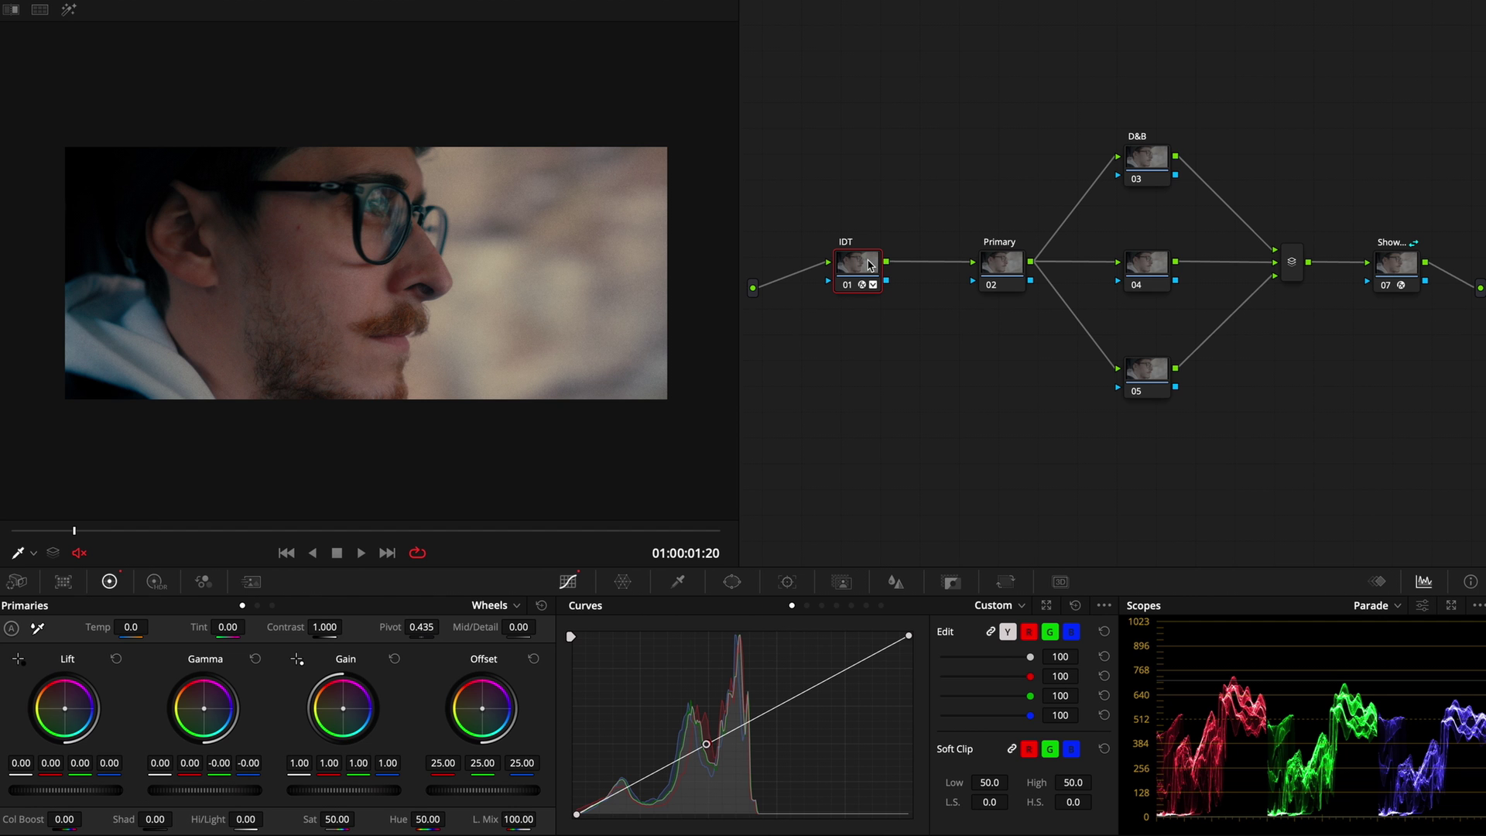
scroll(325, 299, up, 3)
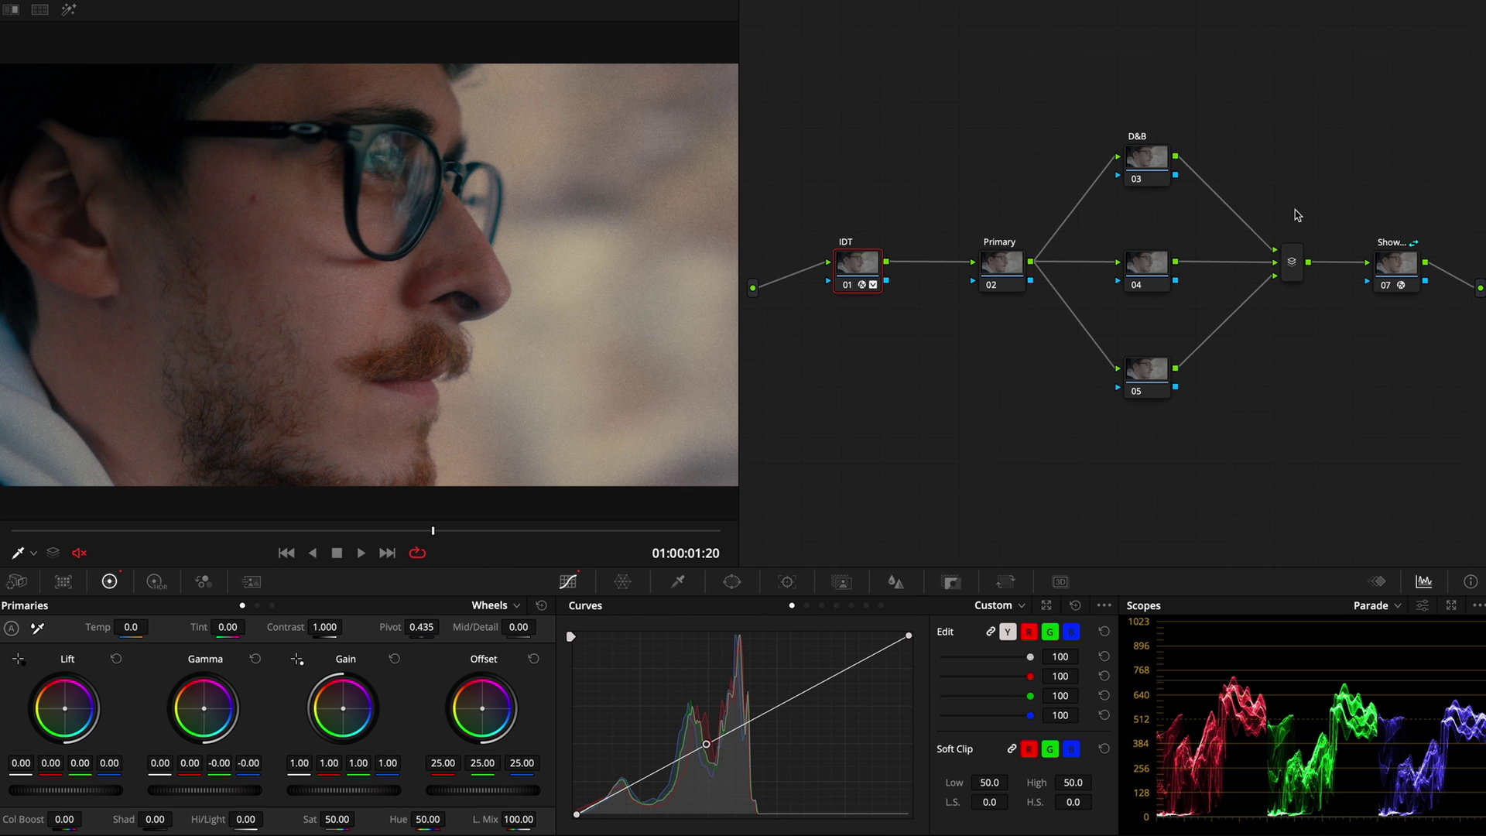
click(1405, 269)
click(1362, 1)
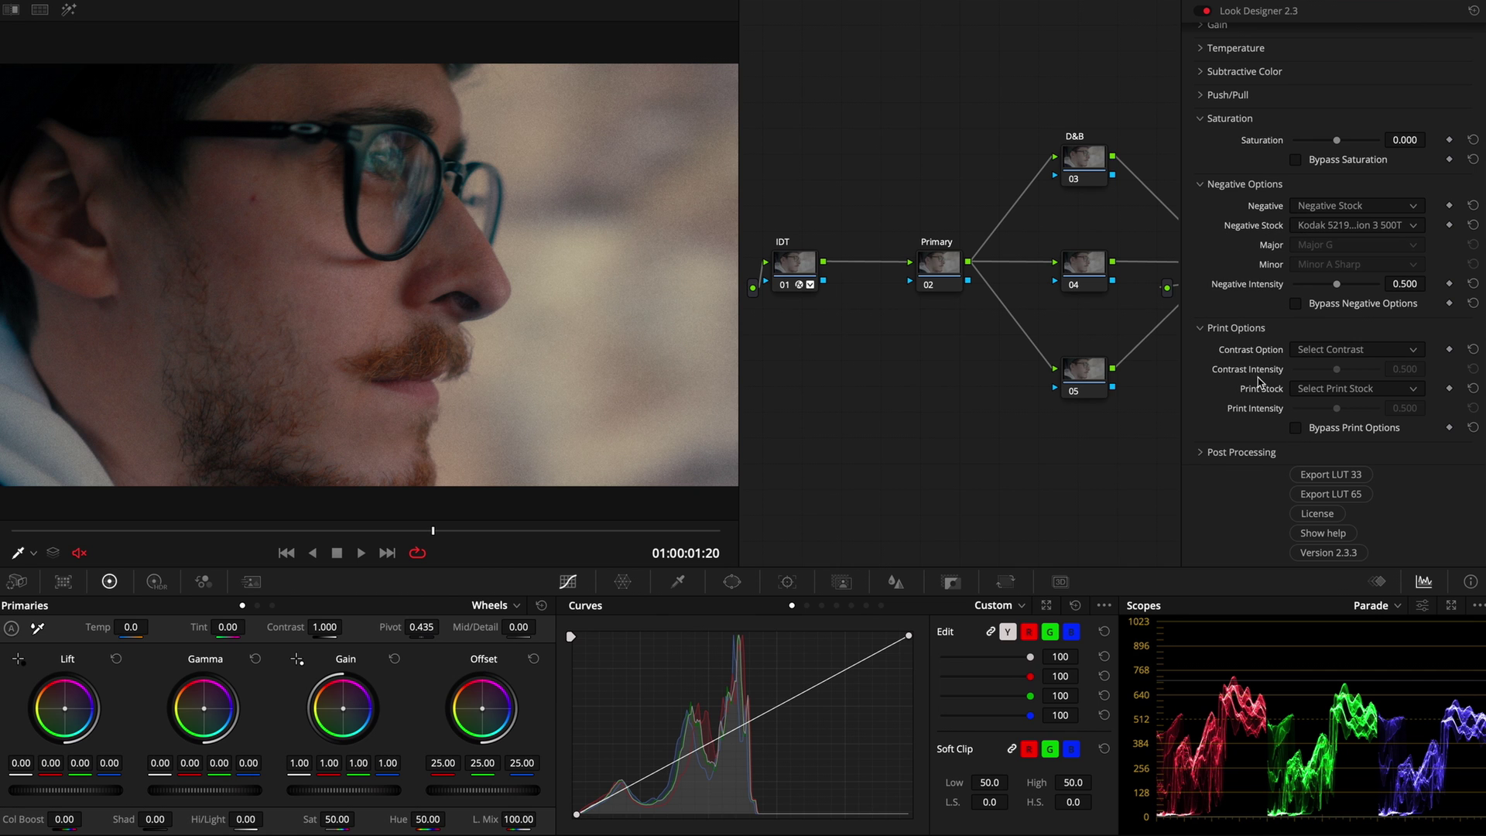
Examine node 07's Look Designer sections and browse the available negative stocks without changing the selection
scroll(1257, 355, up, 1)
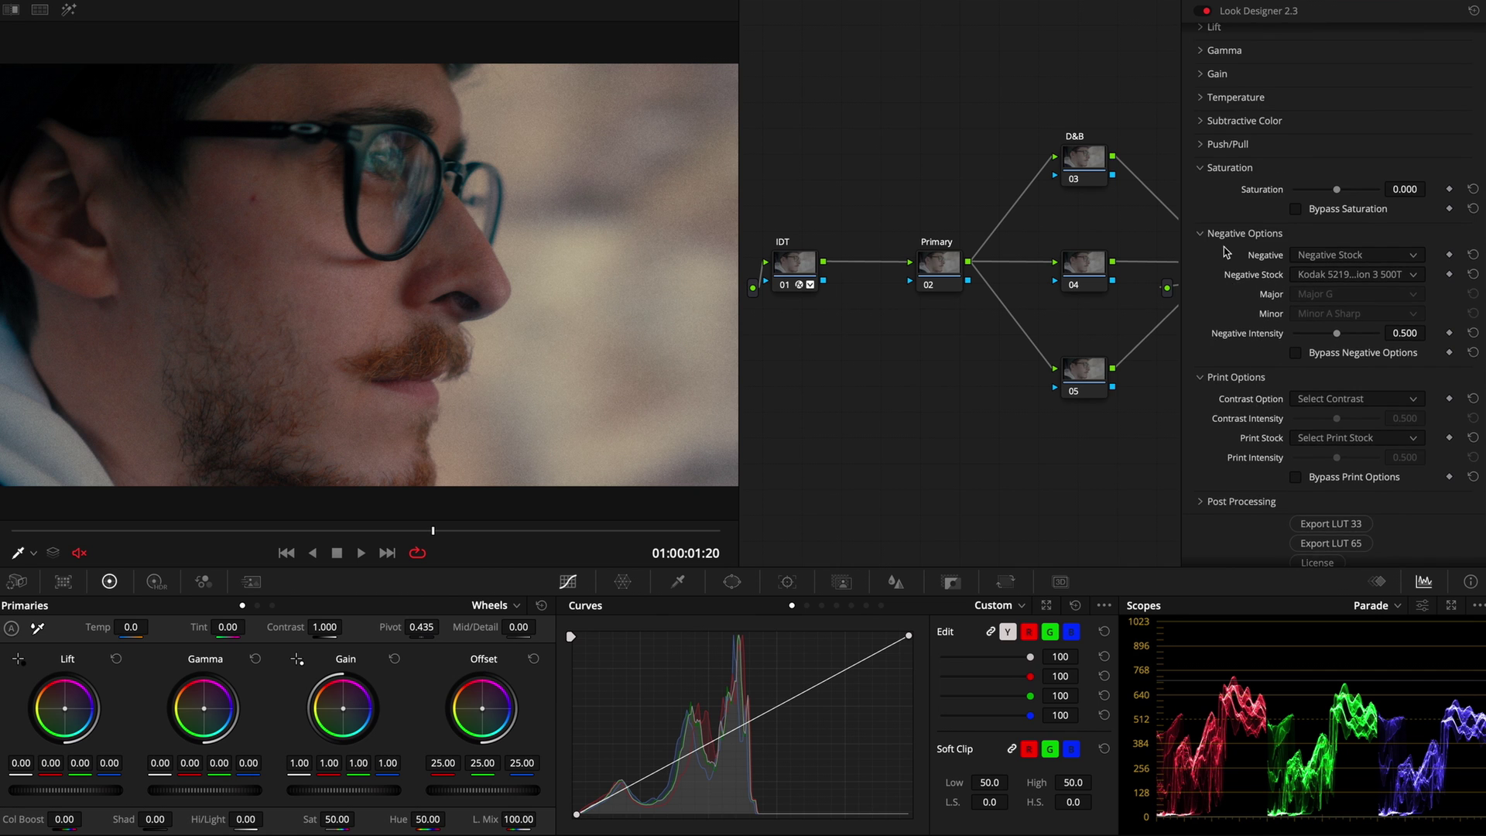
scroll(1226, 263, up, 2)
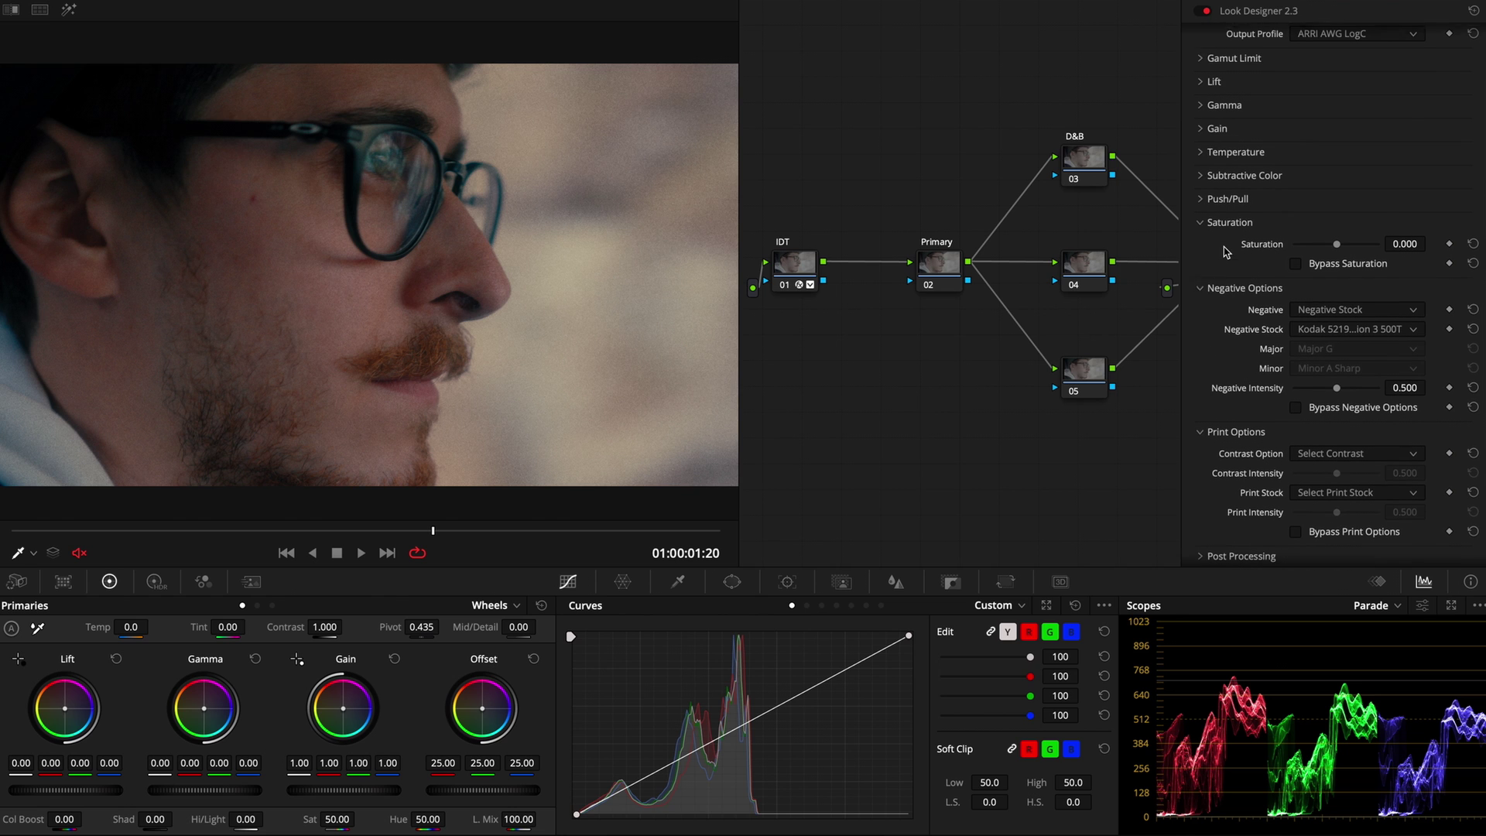
click(1213, 183)
click(1226, 180)
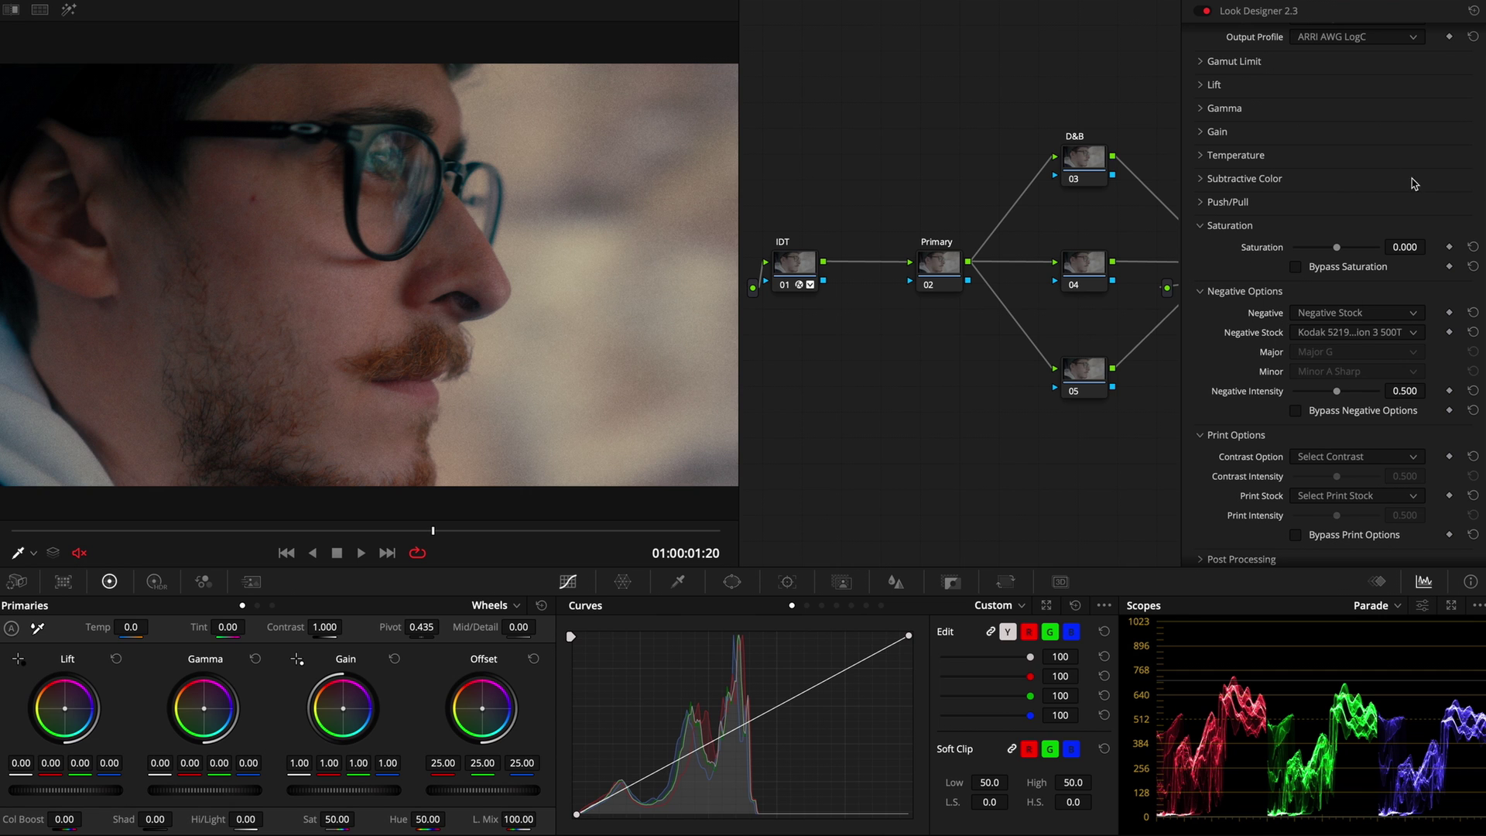
click(1381, 331)
scroll(1362, 492, down, 1)
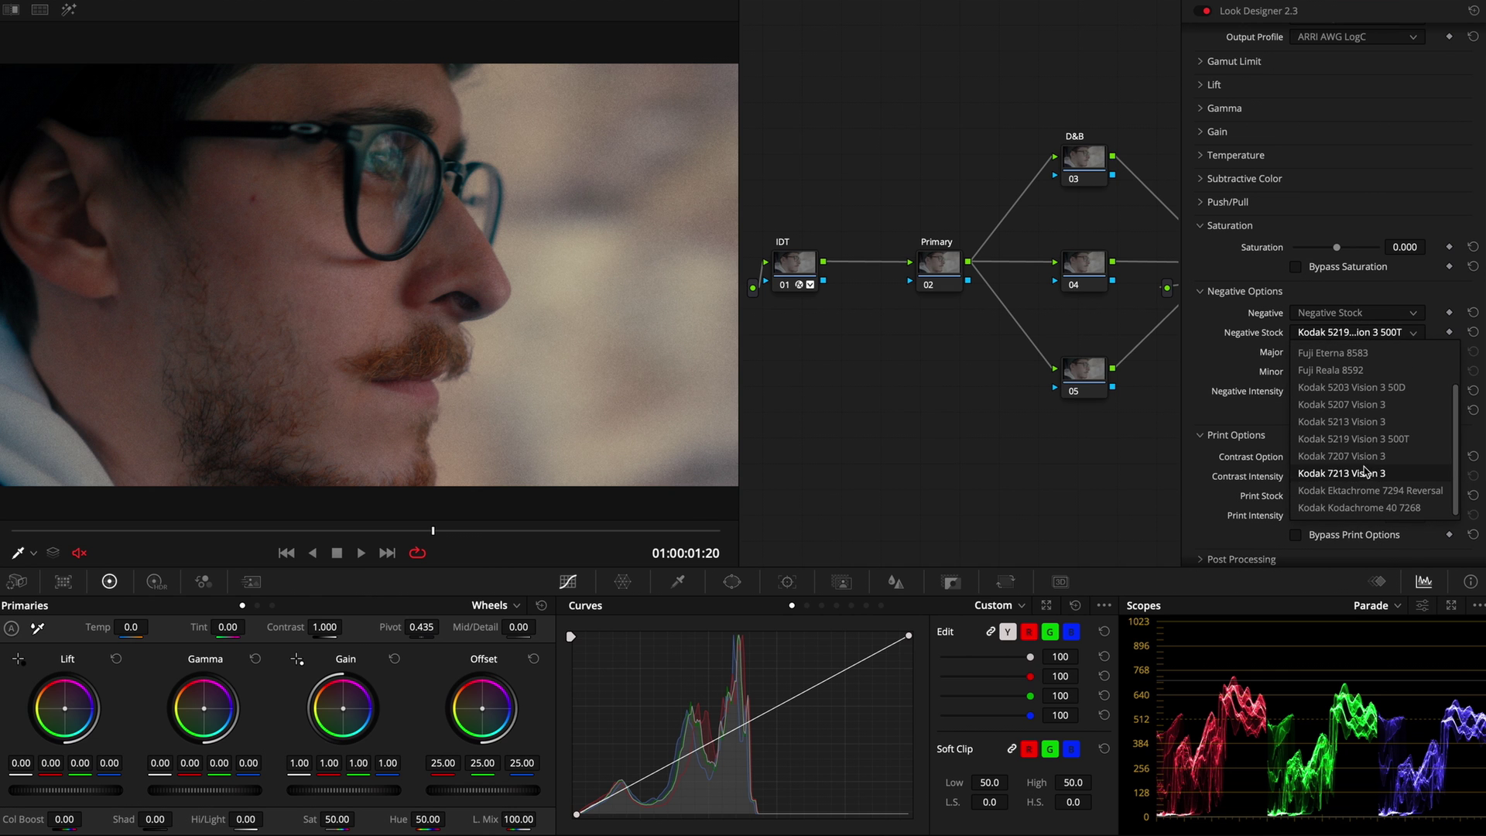
click(1220, 354)
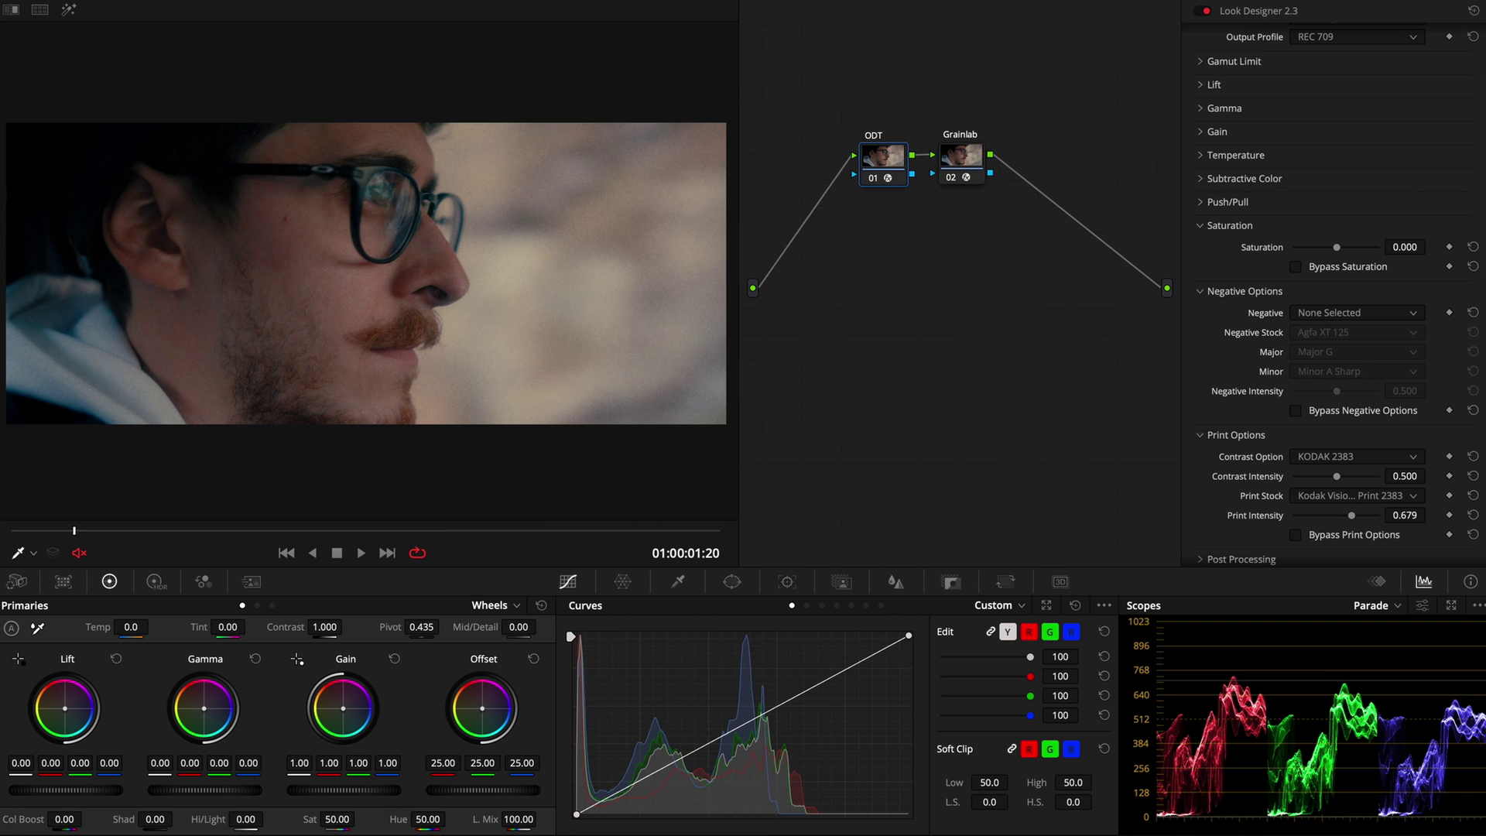
Browse the contrast options and print stocks available in the ODT node's Look Designer without changing them
scroll(1213, 345, down, 3)
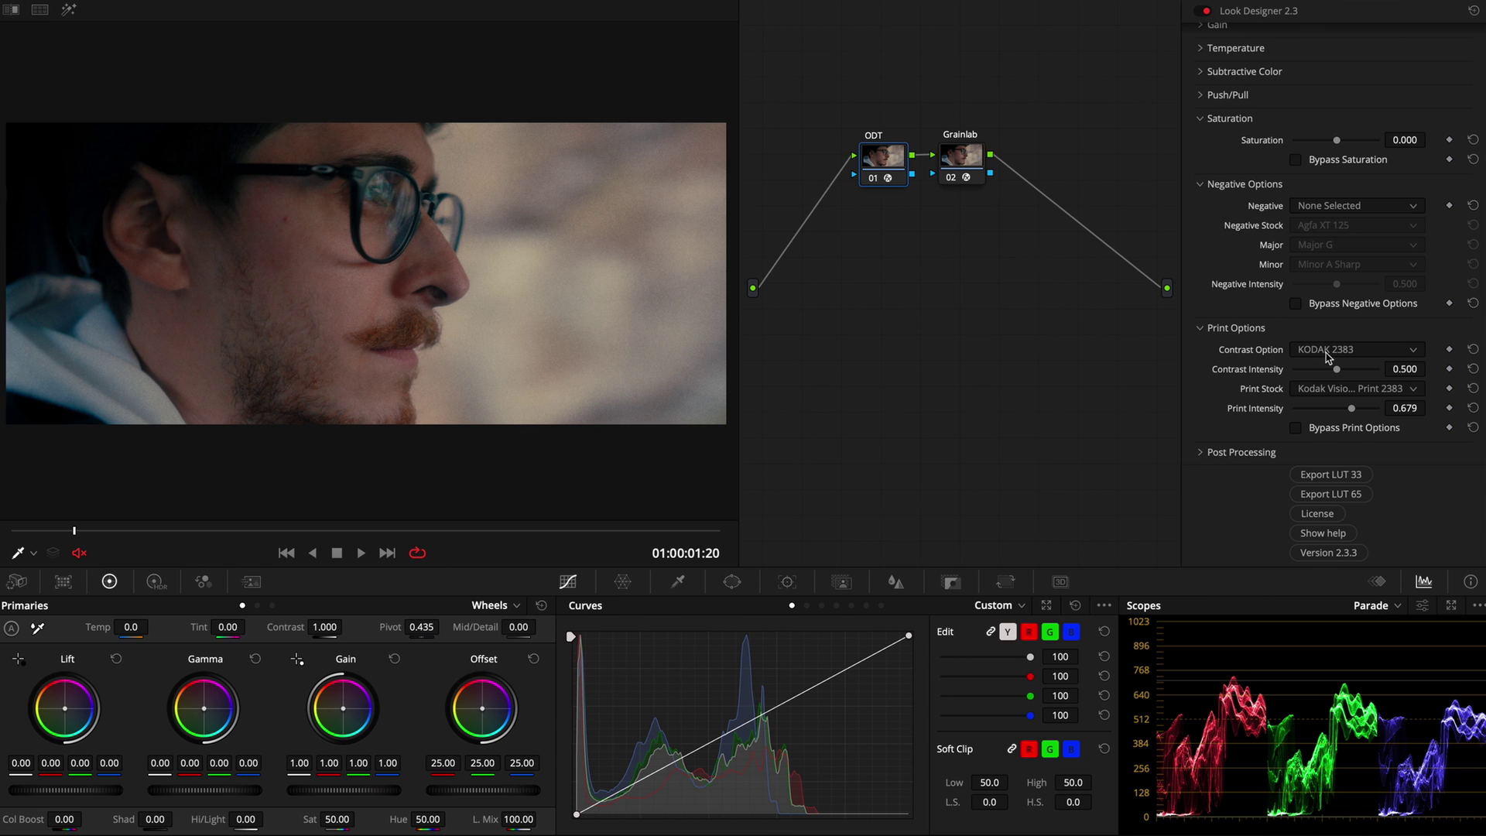
click(1391, 351)
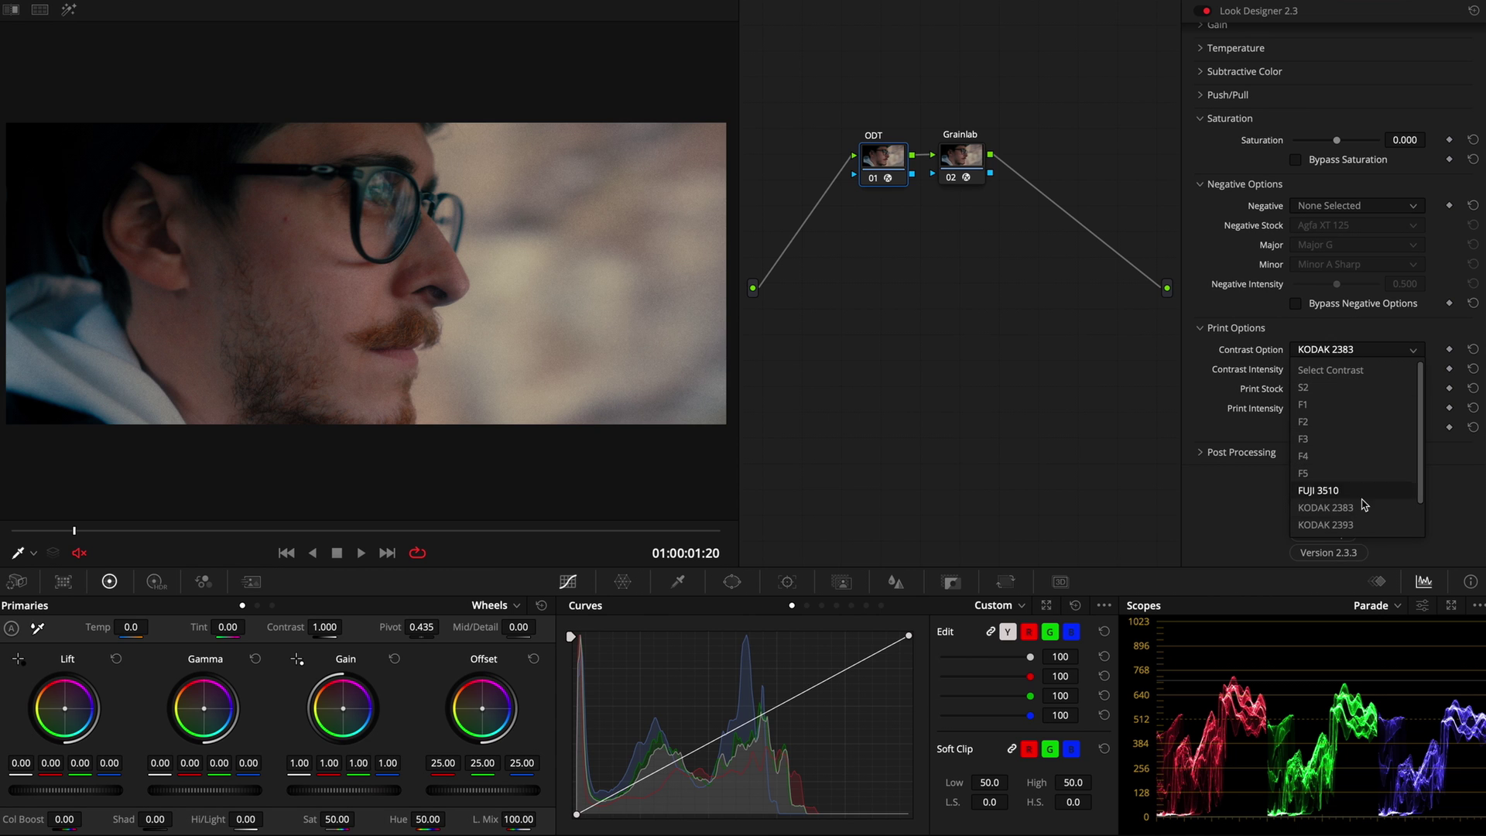
click(1226, 402)
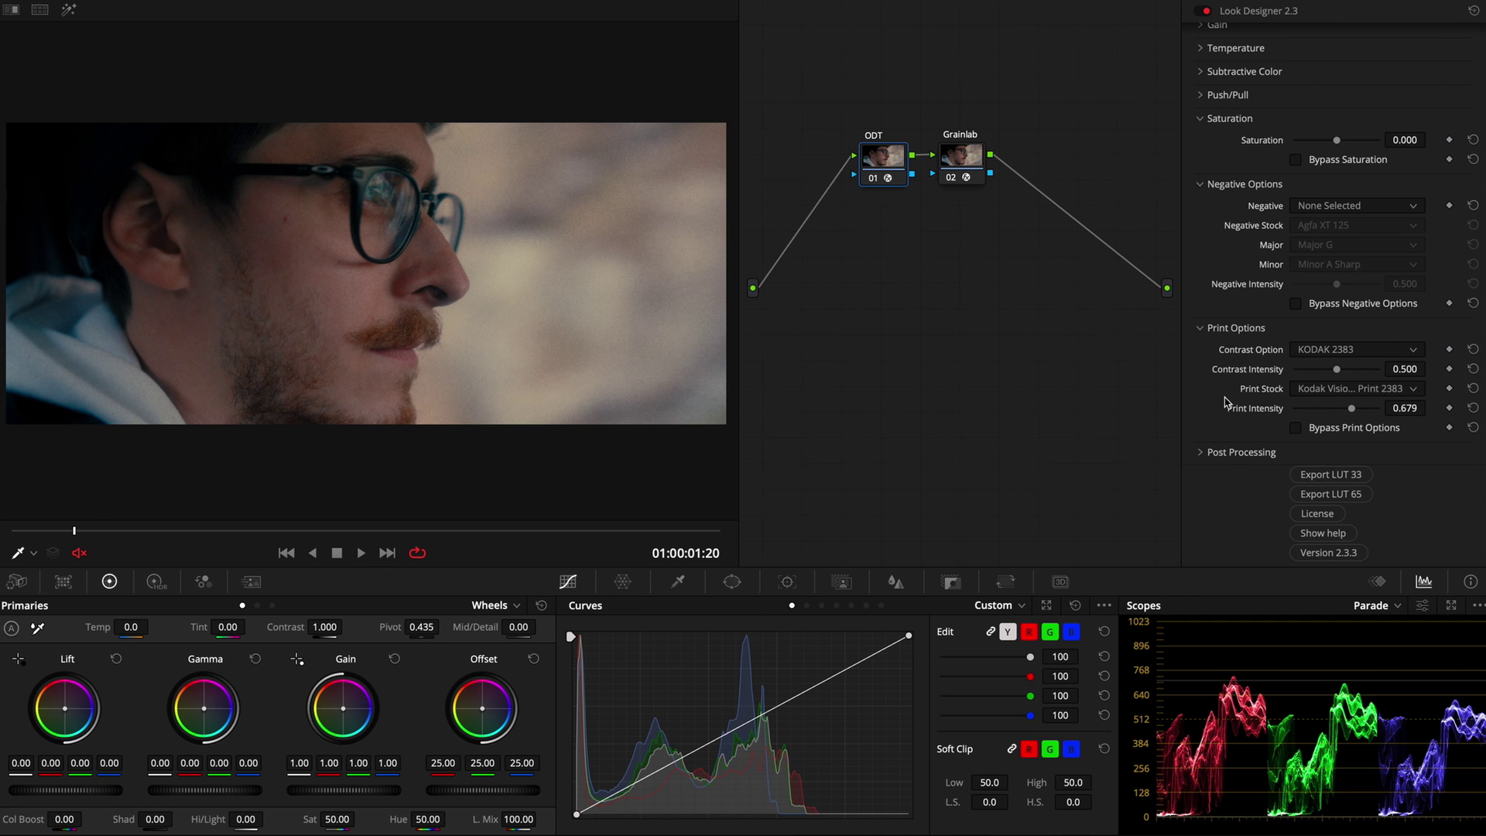
click(1313, 391)
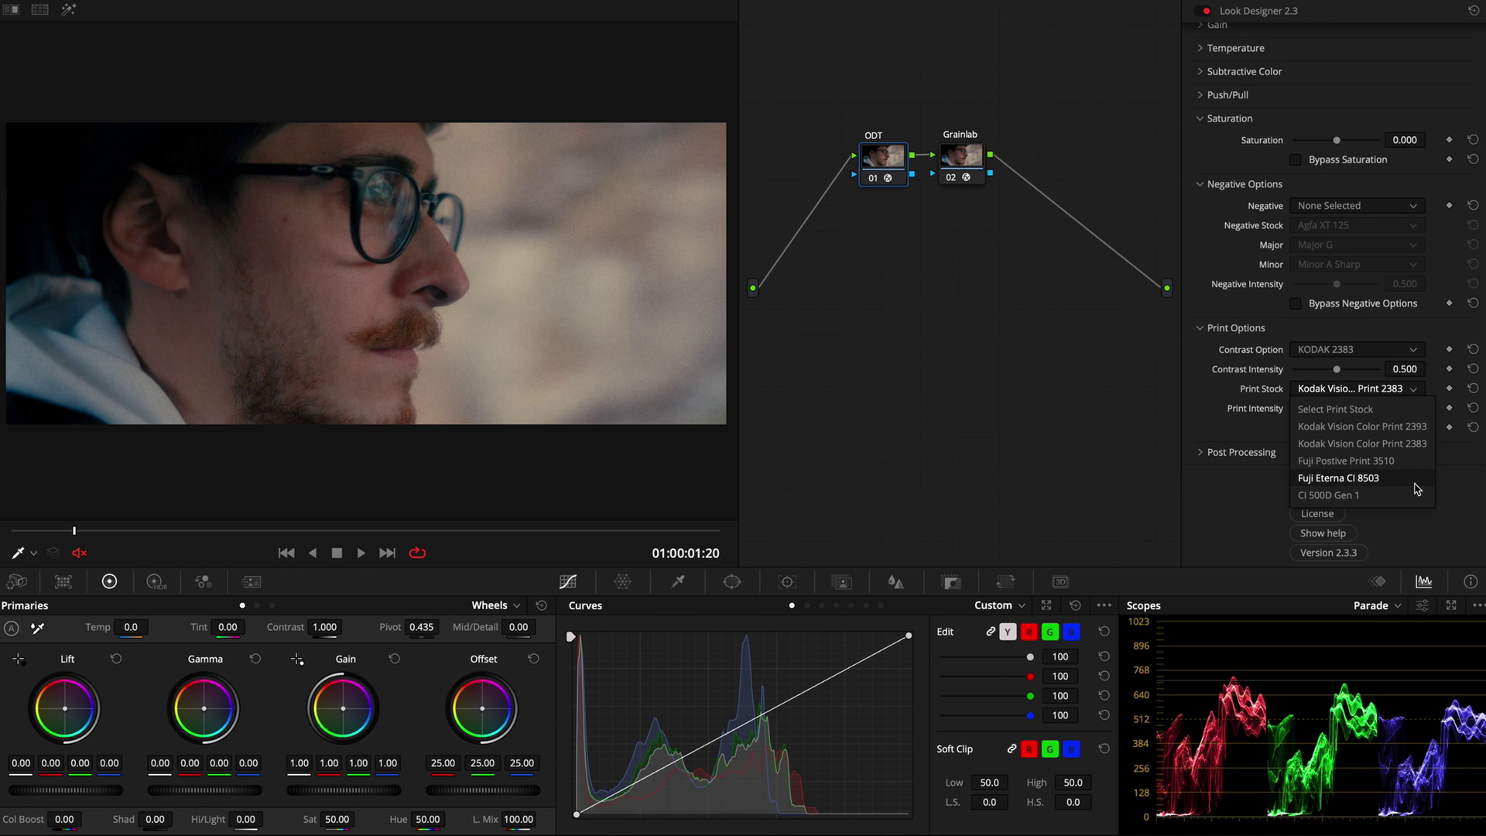
click(1226, 431)
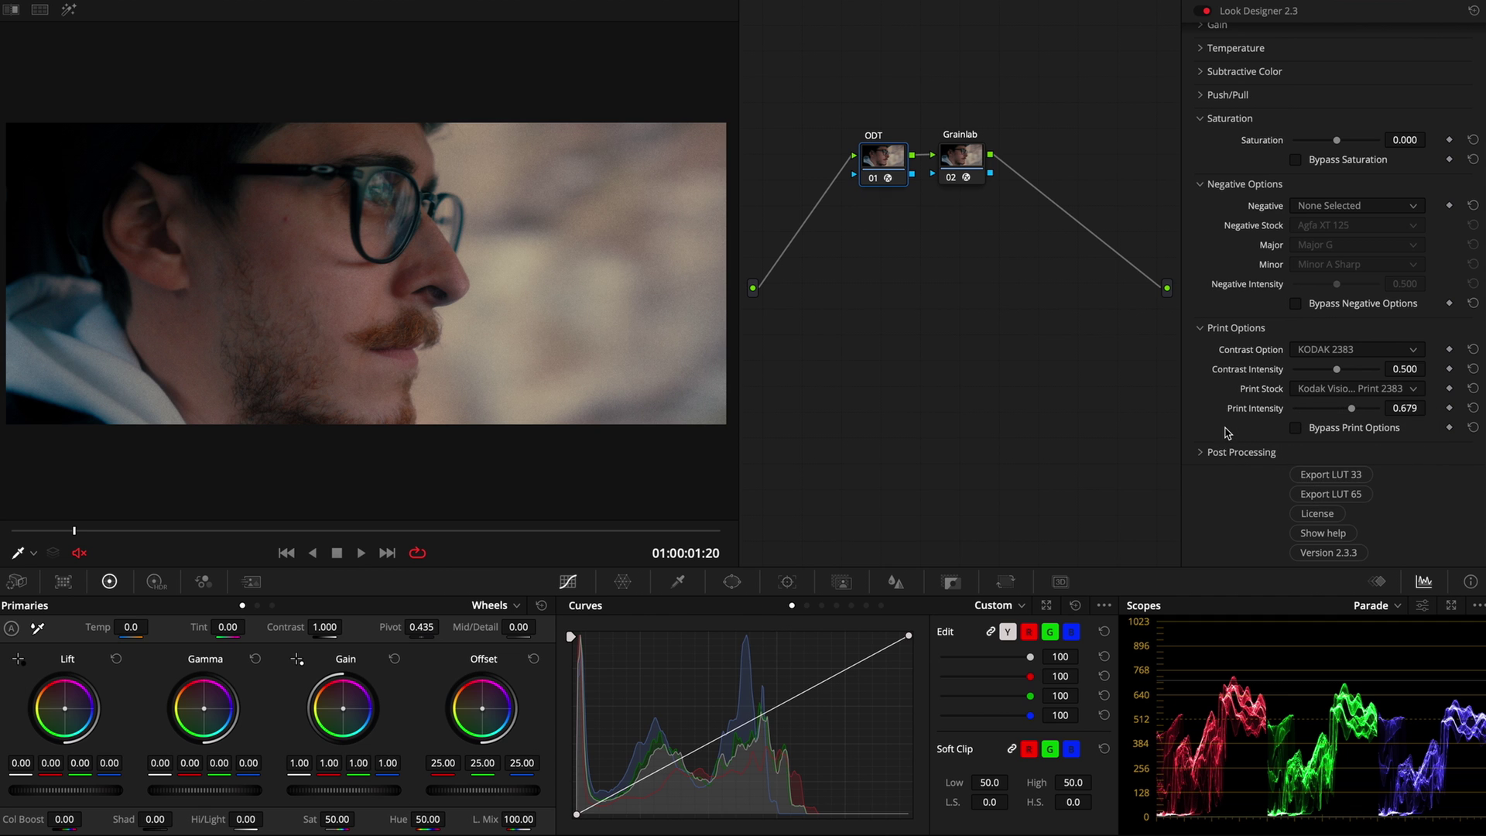
Expand the ODT node's Post Processing options and turn off Enable Post Processing
click(1200, 453)
scroll(1239, 434, down, 2)
click(1296, 416)
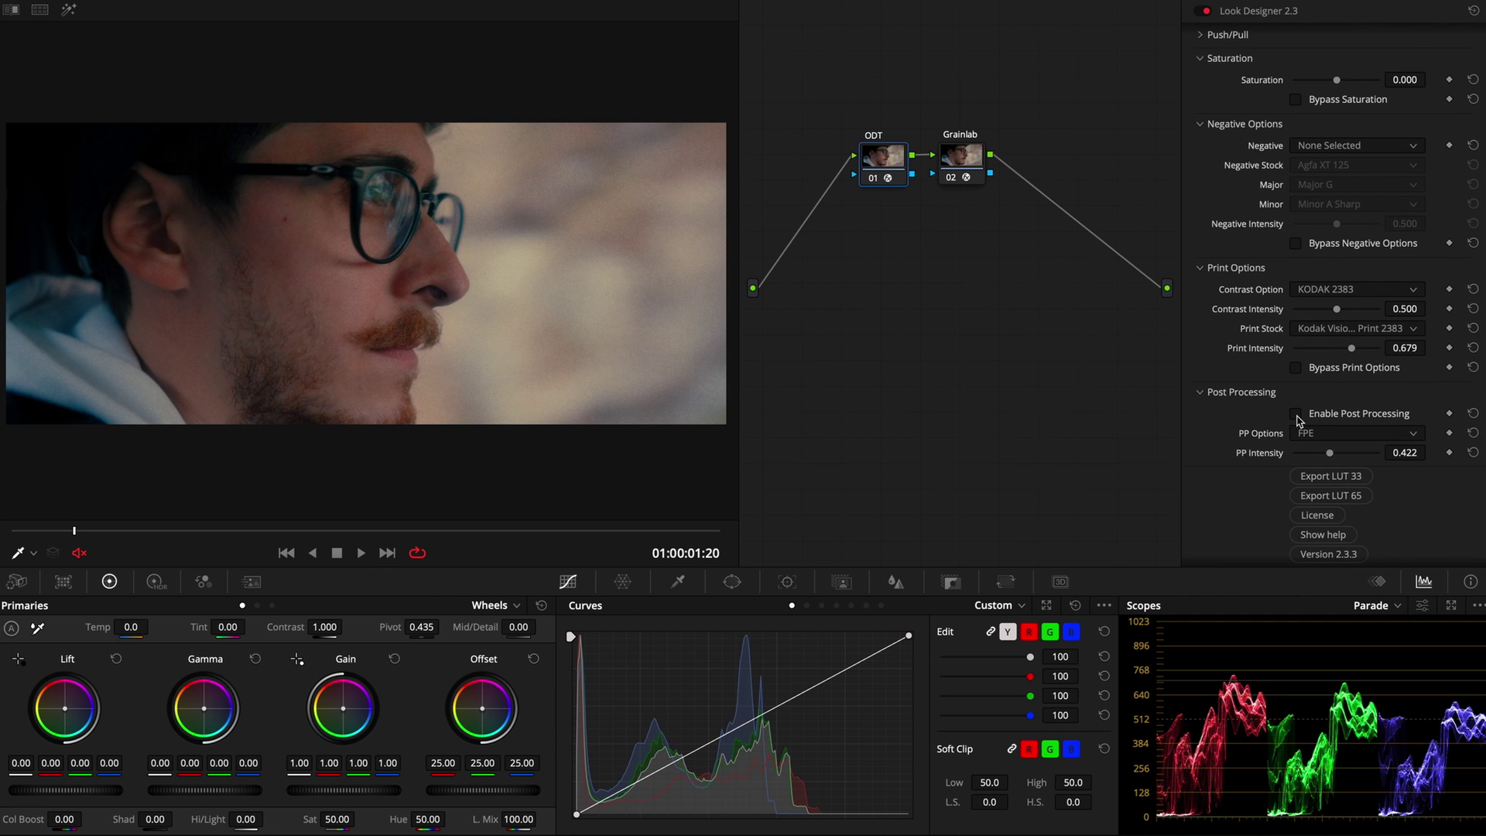
Turn the ODT node's Post Processing back on and set PP Intensity to about 0.504, keeping the FPE option
click(1297, 415)
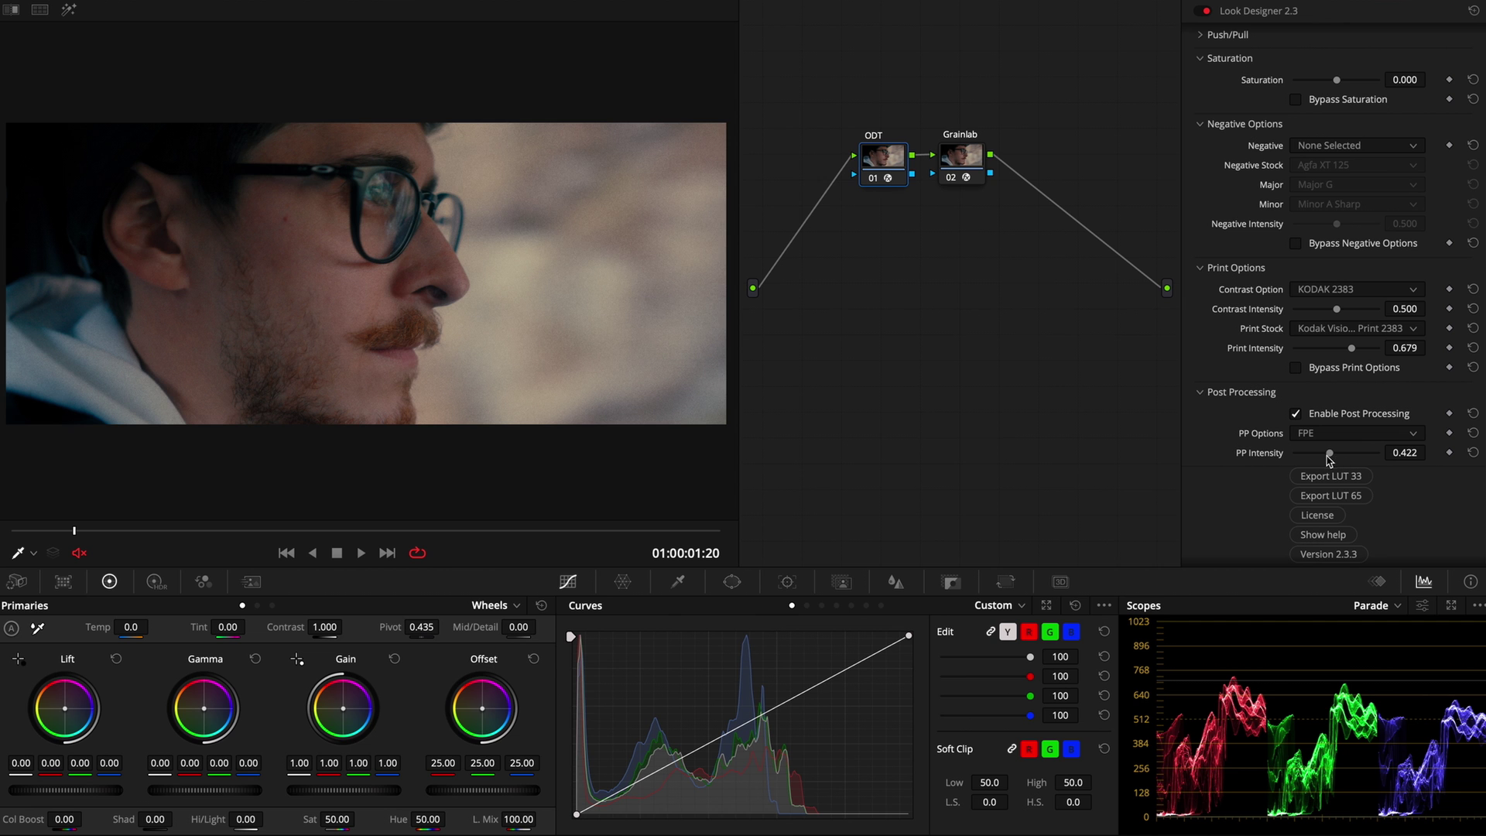
mouse_move(1330, 455)
mouse_down()
mouse_move(1303, 460)
mouse_move(1385, 463)
mouse_move(1291, 460)
mouse_move(1331, 475)
mouse_up()
click(1330, 435)
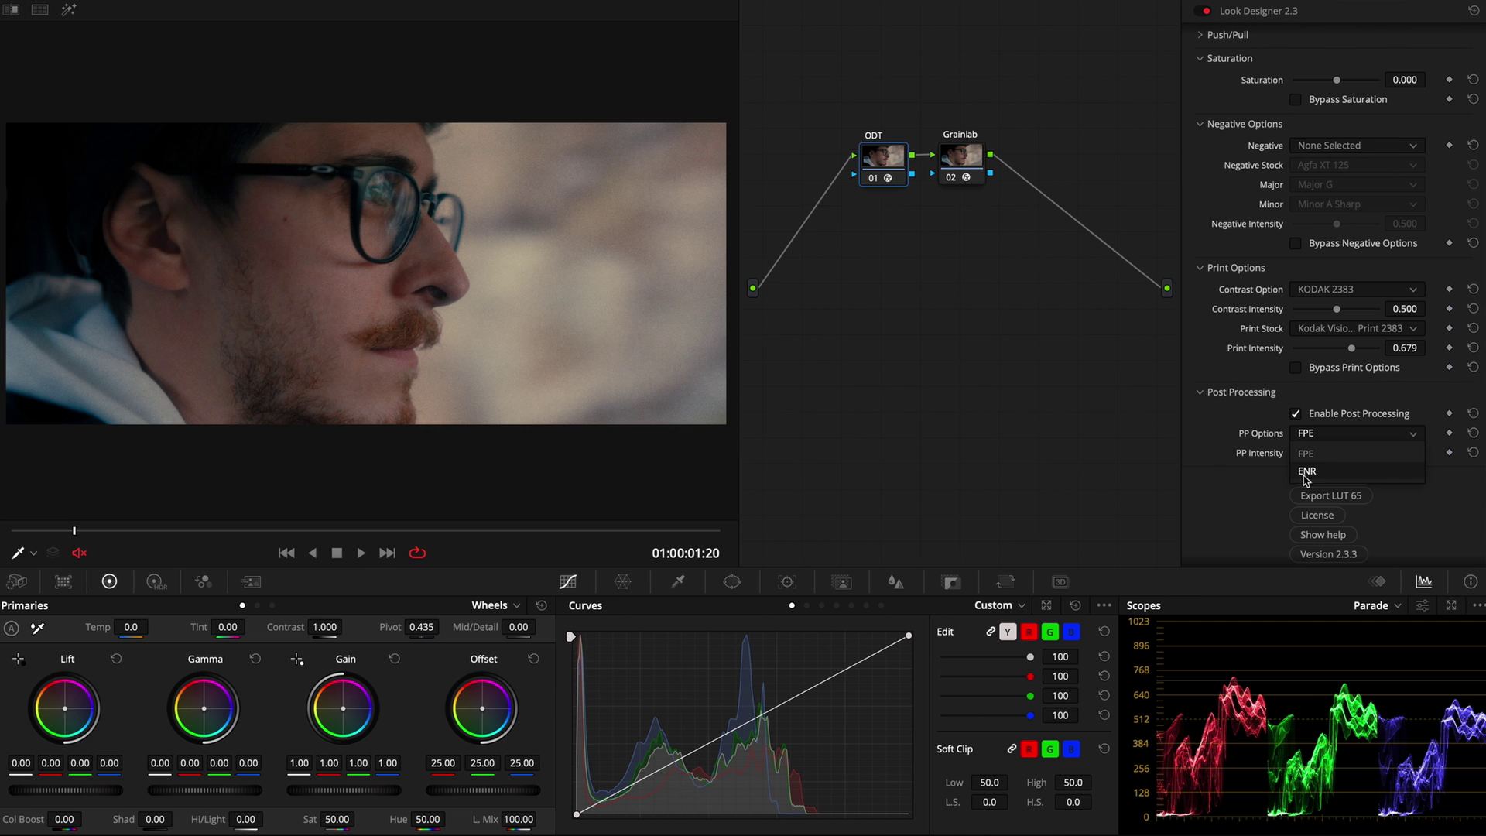
click(1260, 489)
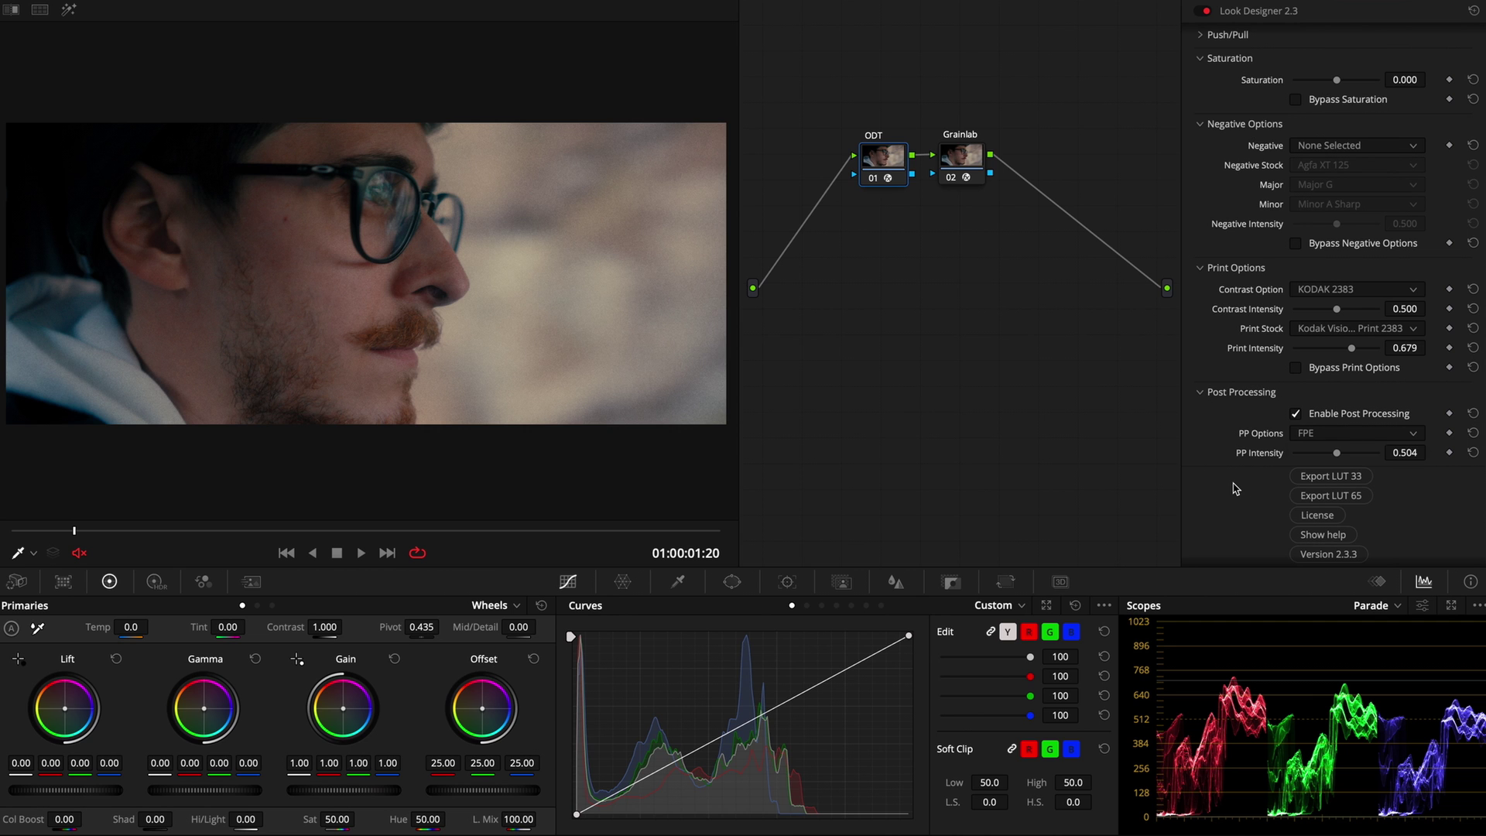
click(1200, 393)
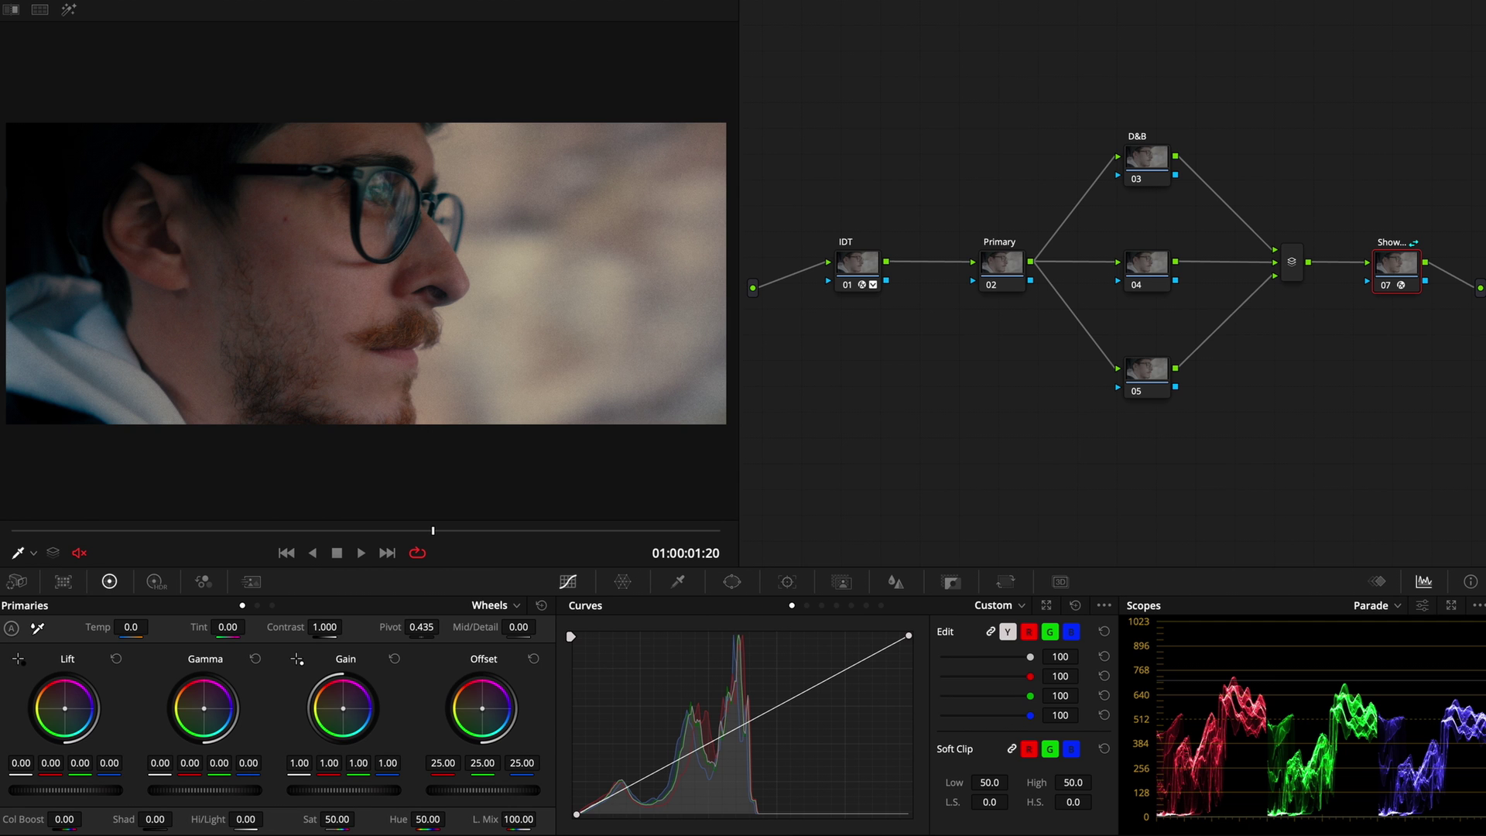
Return to clip-level node 07 and try Subtractive Color values of C 1.003, M 0.994 and Y 1.006 in Look Designer
scroll(1236, 221, up, 3)
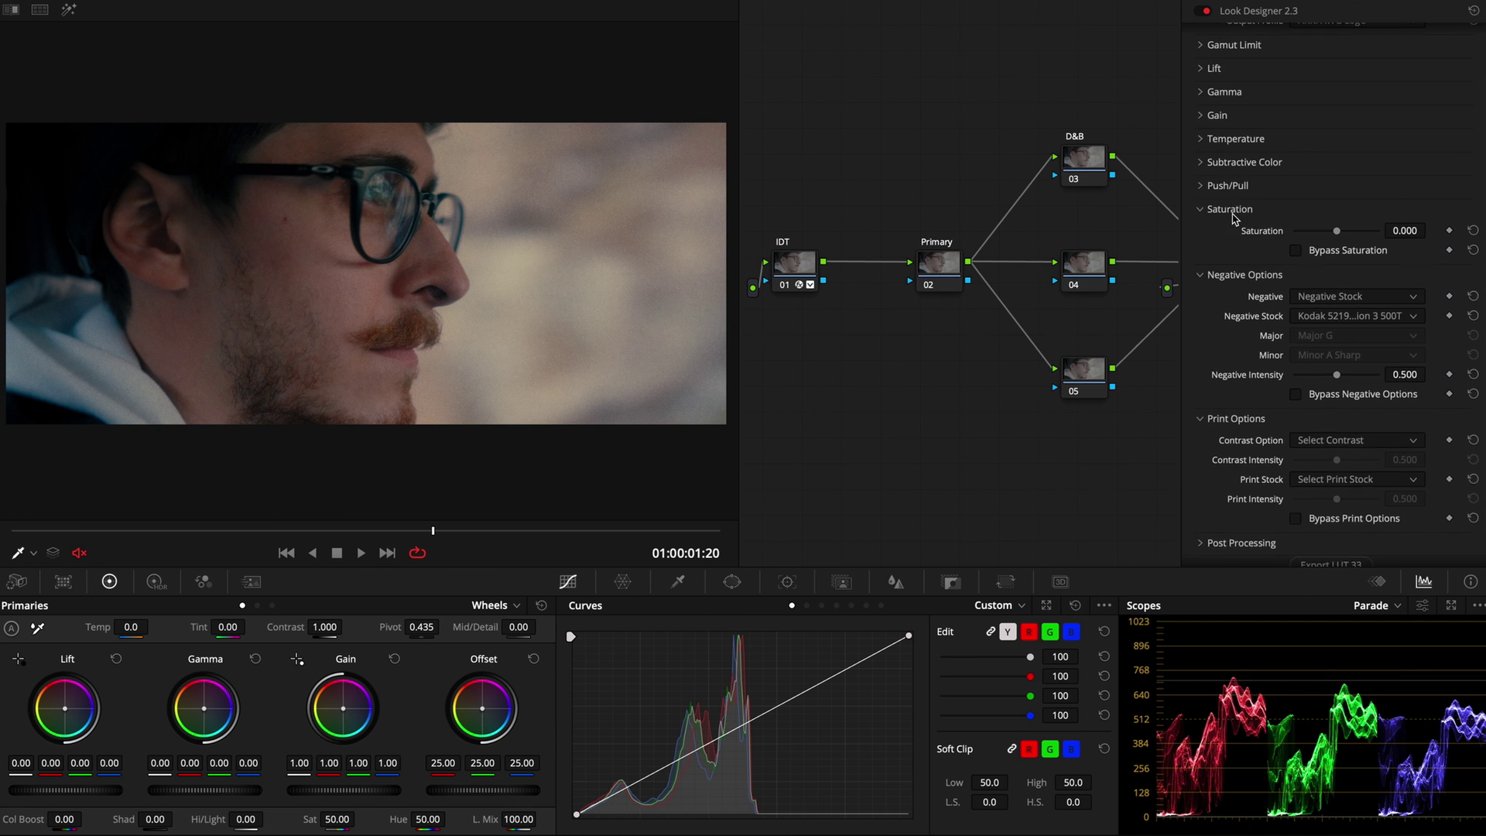
click(1201, 177)
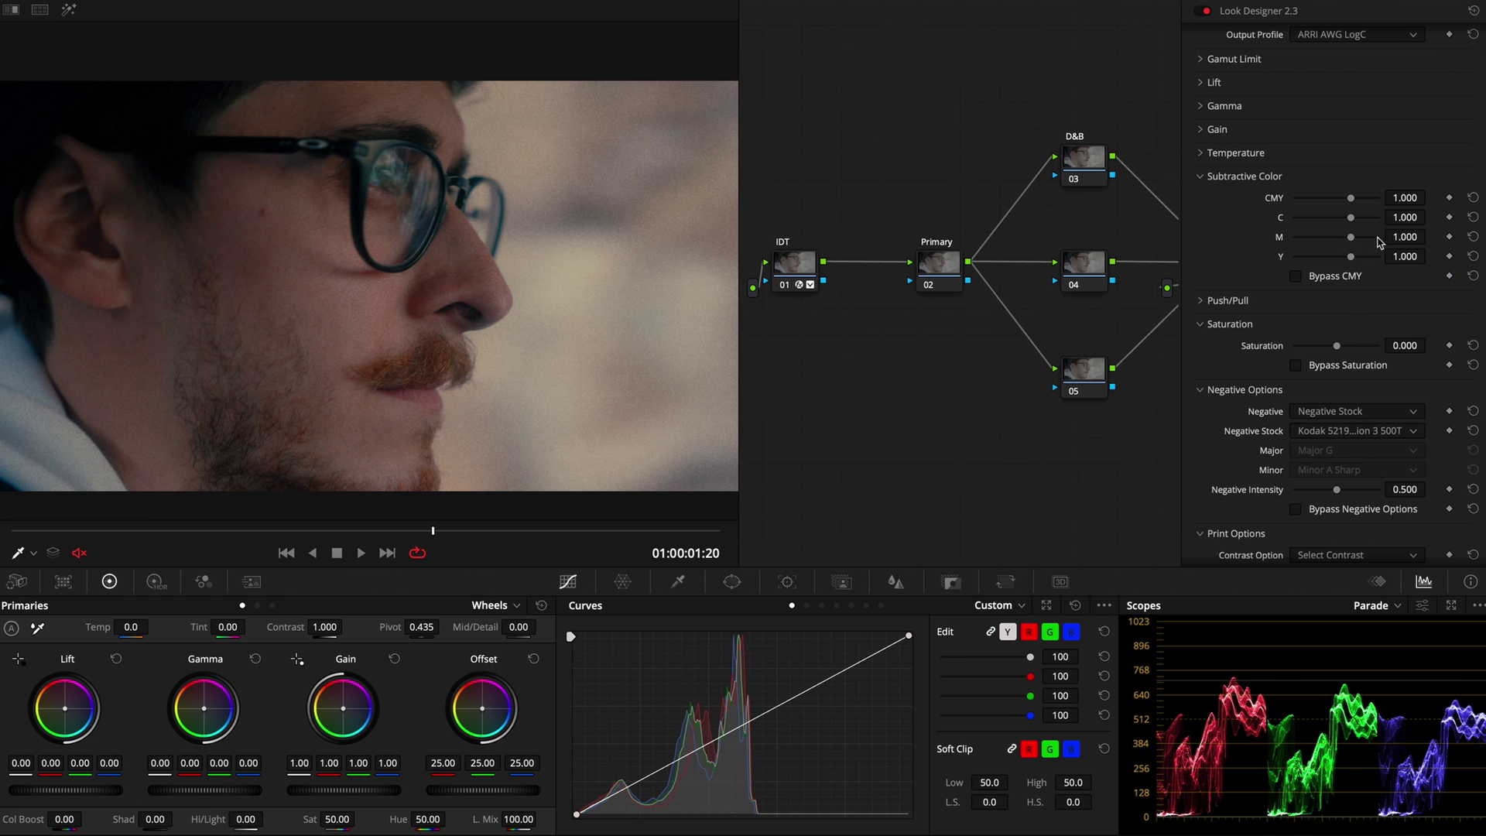
click(1404, 258)
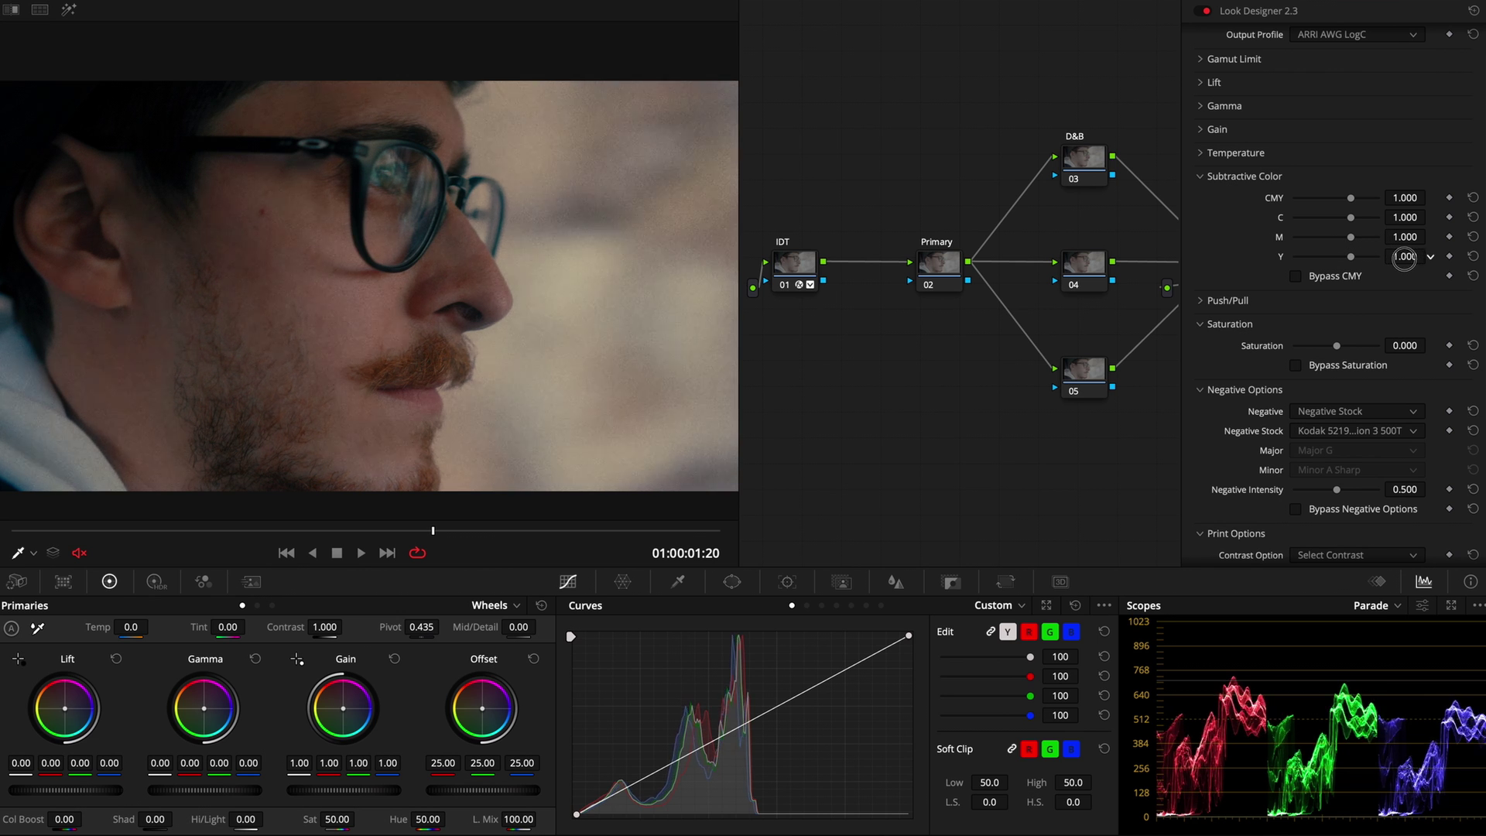
mouse_move(1404, 258)
mouse_down()
mouse_move(1404, 217)
mouse_move(1405, 240)
mouse_up()
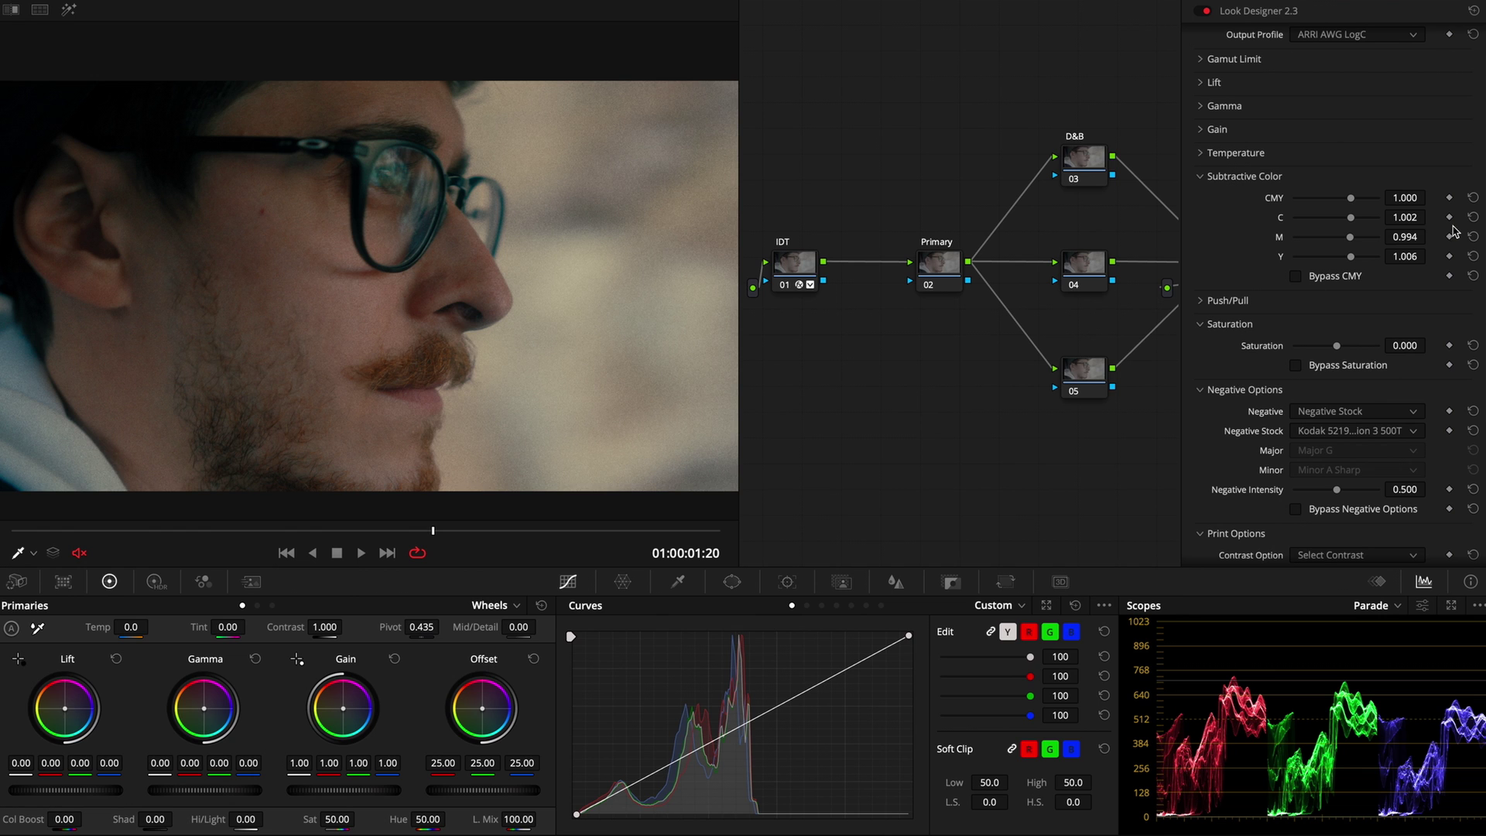
click(1401, 237)
drag(1399, 237, 1405, 218)
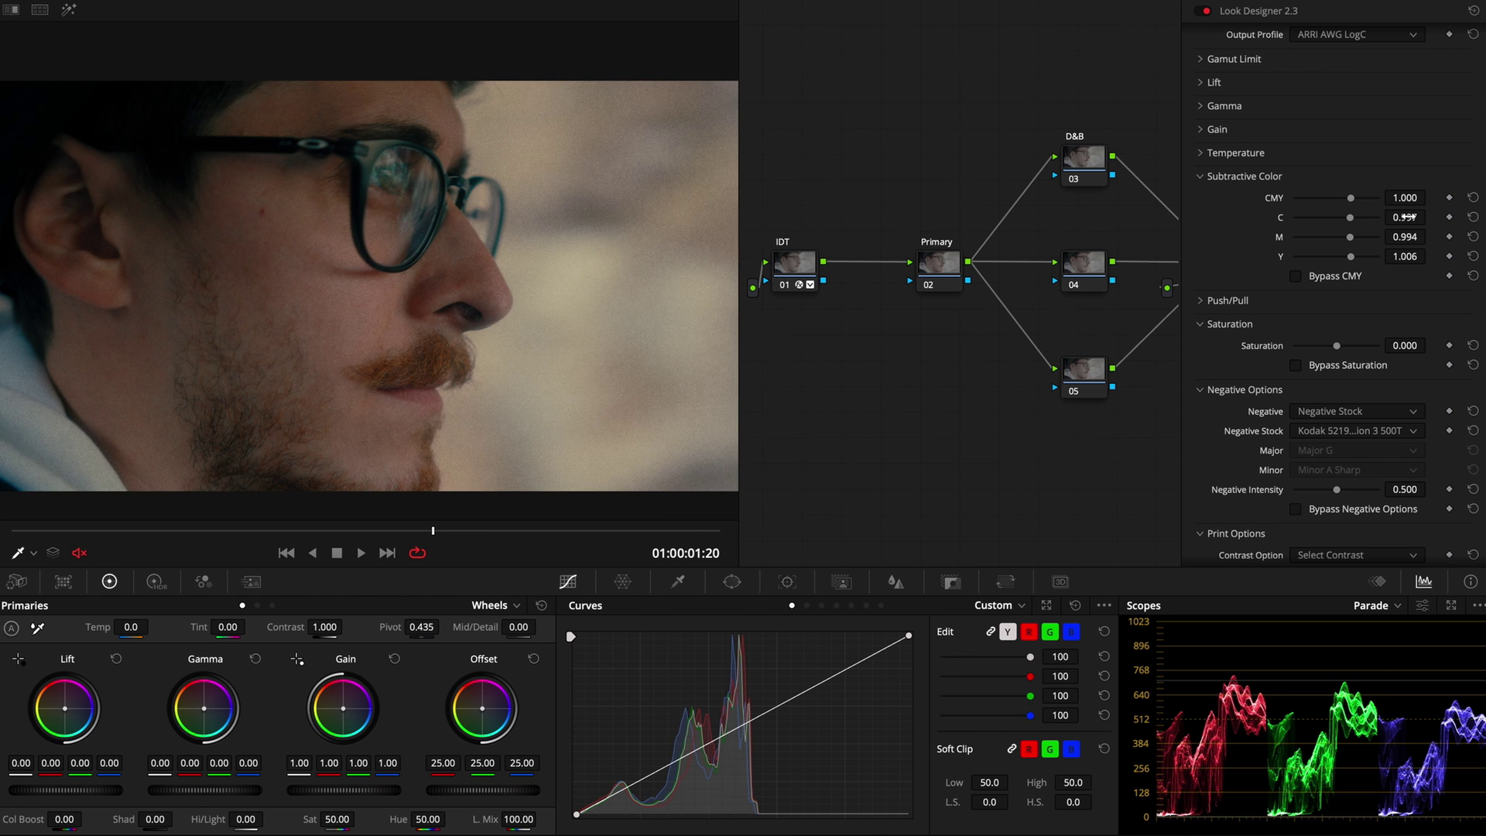
drag(1406, 218, 1407, 217)
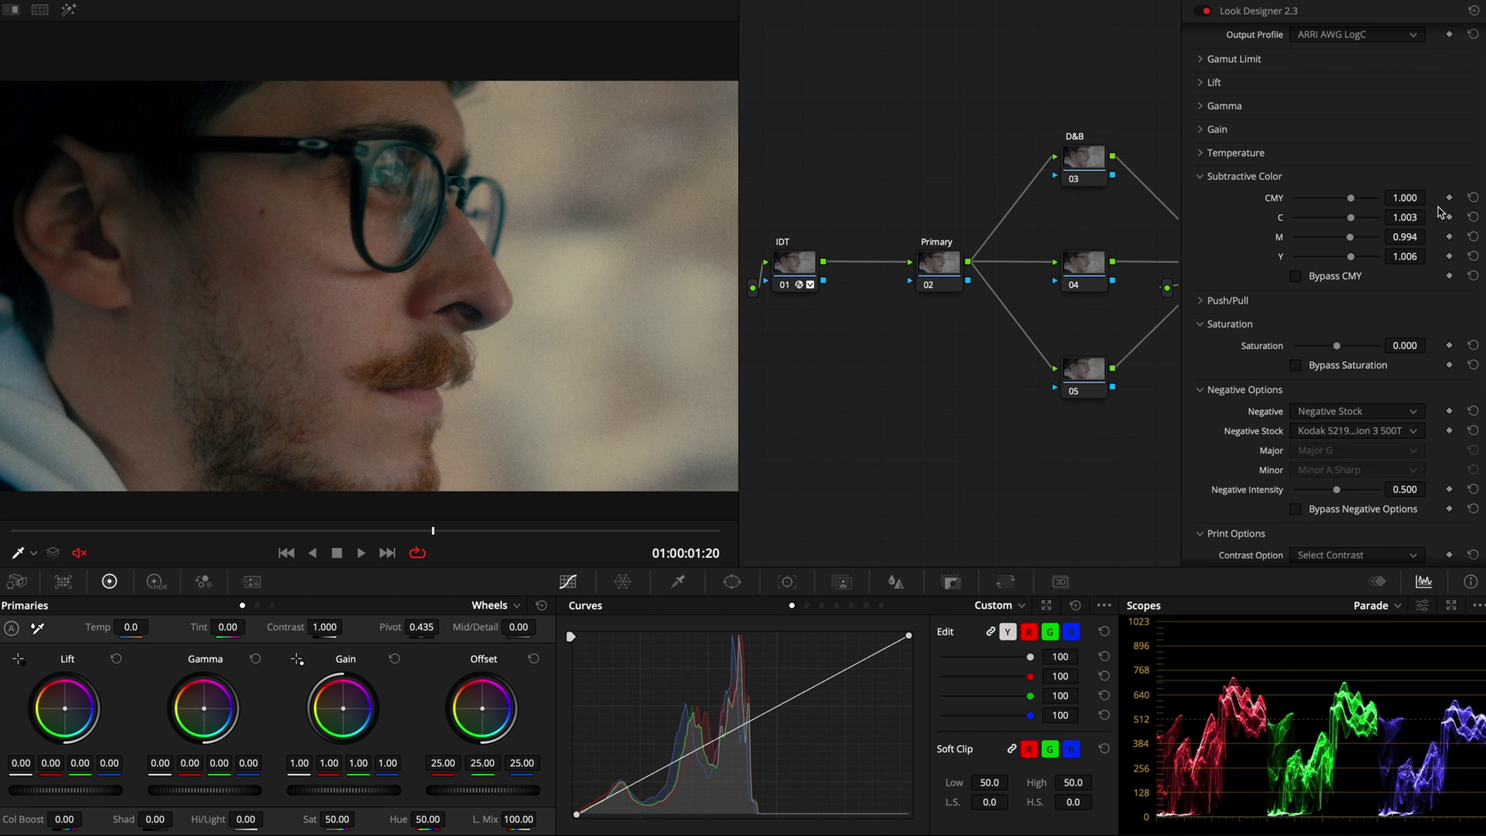
Reset the M, Y and C values in Subtractive Color, including another trial adjustment of C
click(1473, 237)
click(1473, 256)
click(1473, 217)
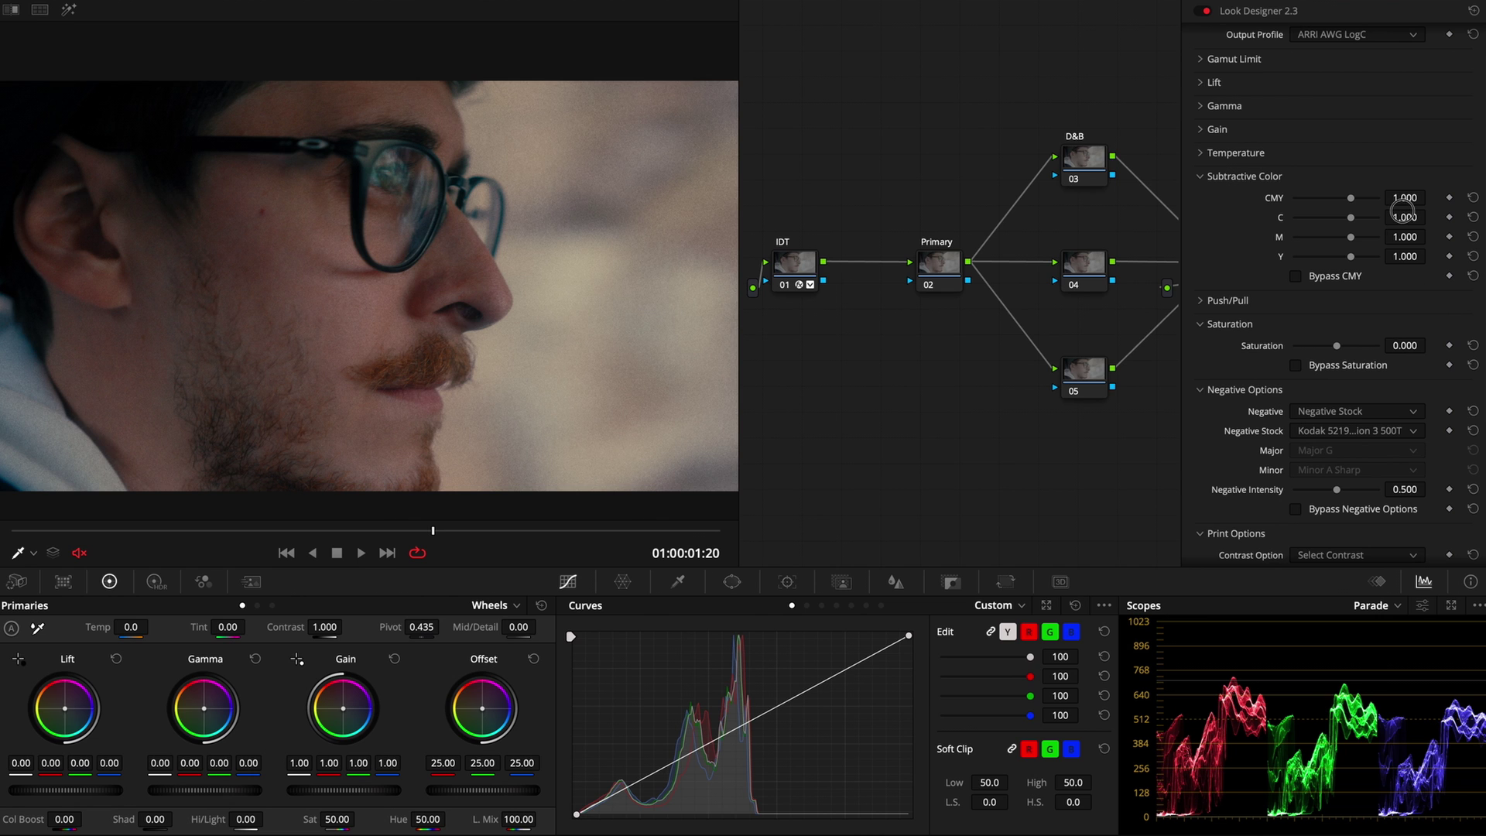
click(1403, 209)
drag(1405, 218, 1409, 218)
click(1473, 218)
Expand Push/Pull, try M at 1.006, Y at 1.007 and a small Push/Pull change, and reset them
click(1229, 302)
drag(1404, 237, 1408, 260)
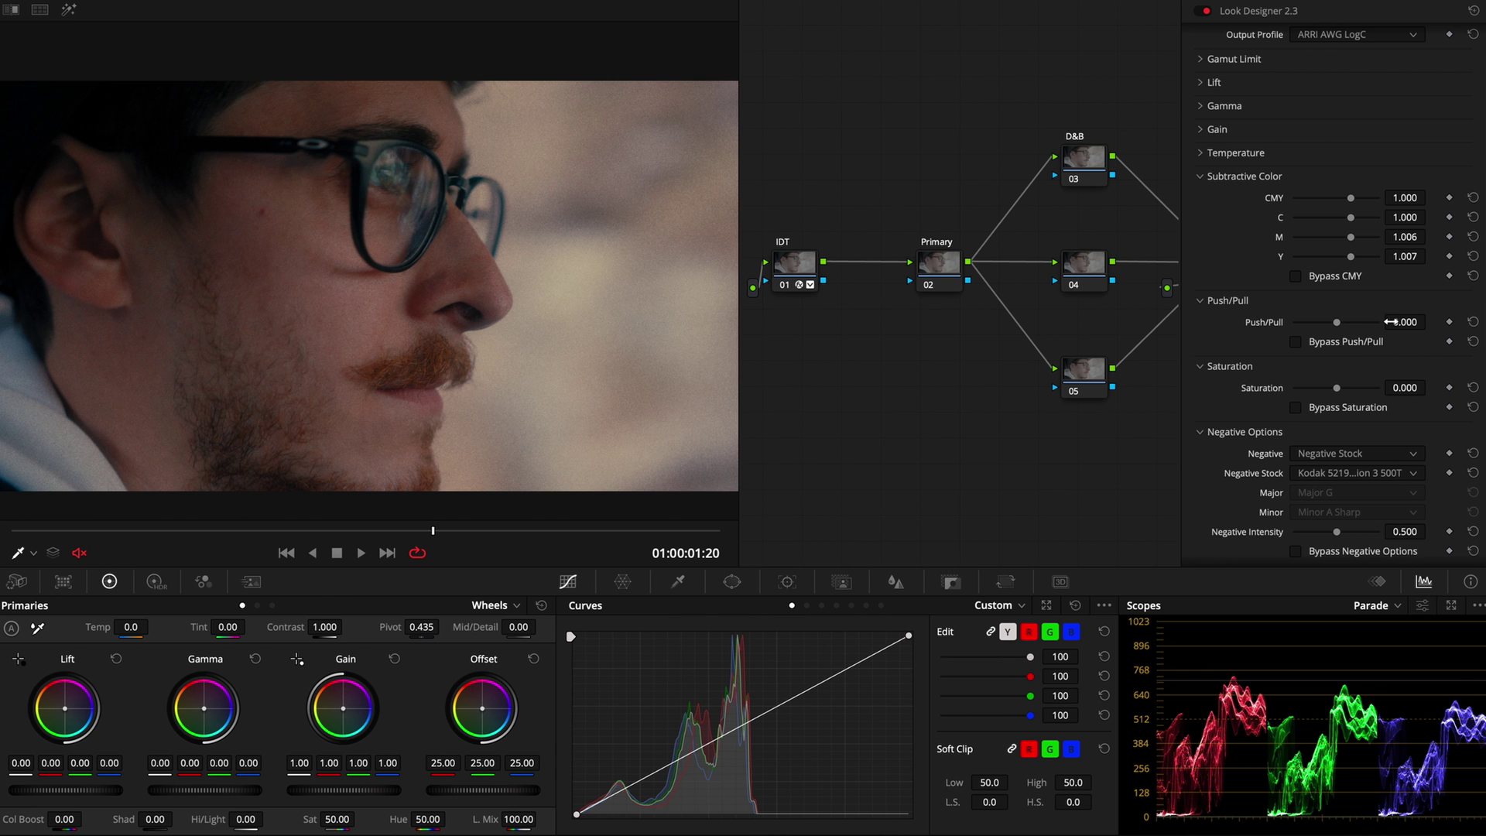
drag(1399, 321, 1401, 321)
click(1473, 321)
click(1473, 257)
click(1473, 237)
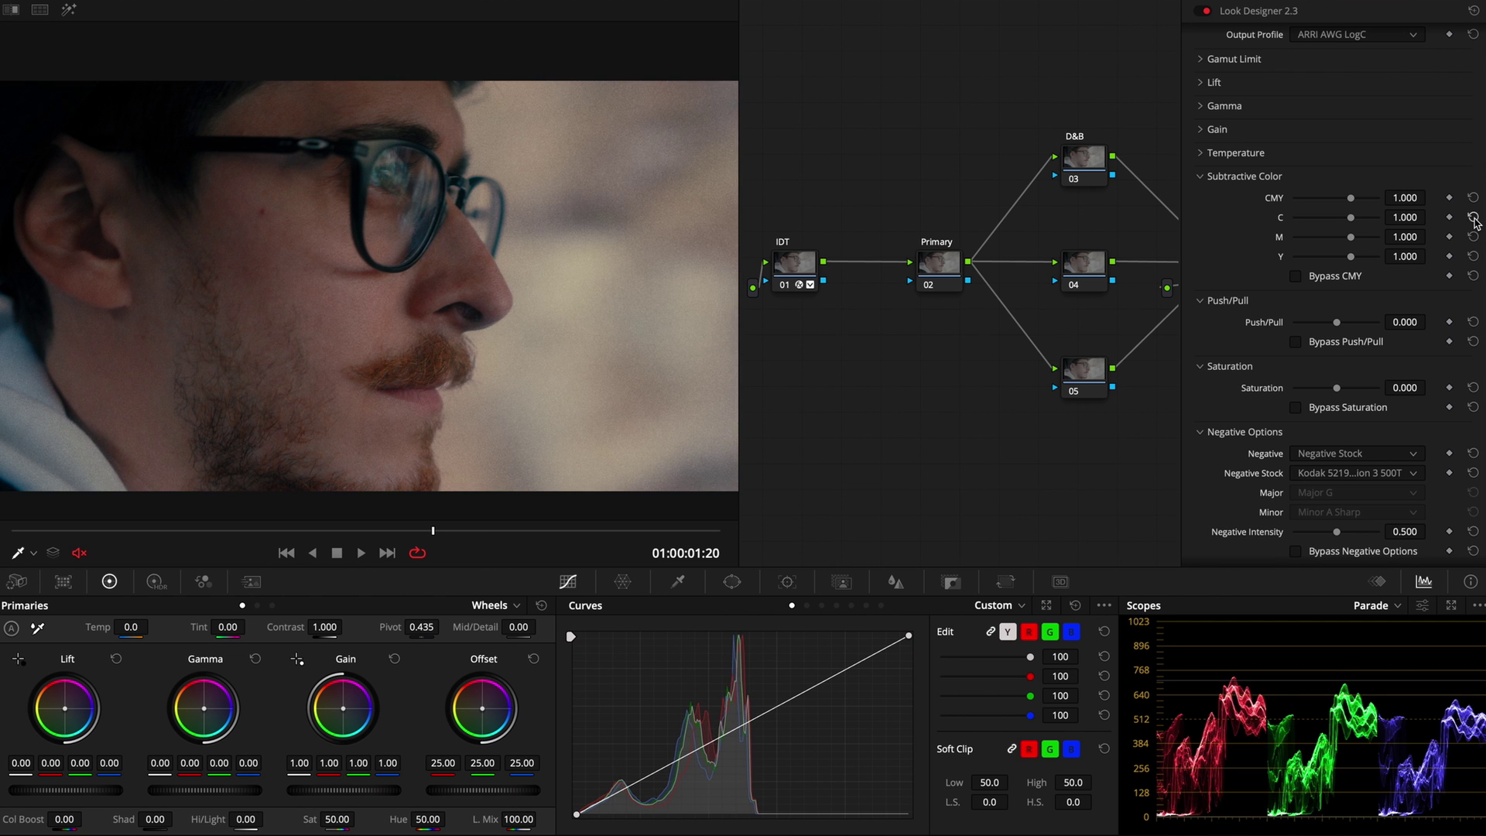
Expand node 07's Temperature section, try a cooler value of -42 and reset it to the default
click(1201, 153)
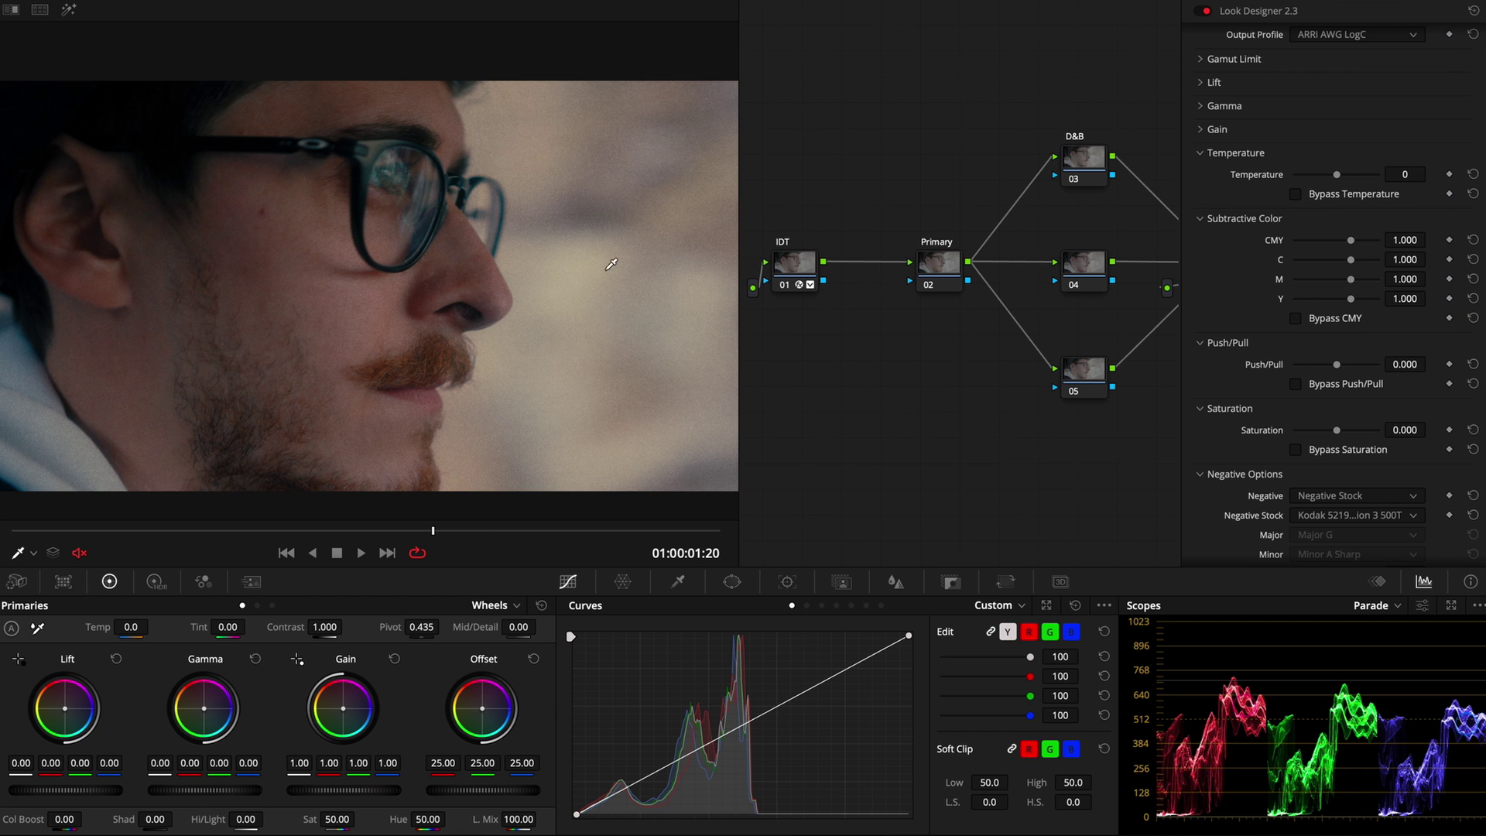
click(1407, 172)
drag(1408, 173, 1375, 182)
drag(1403, 257, 1408, 260)
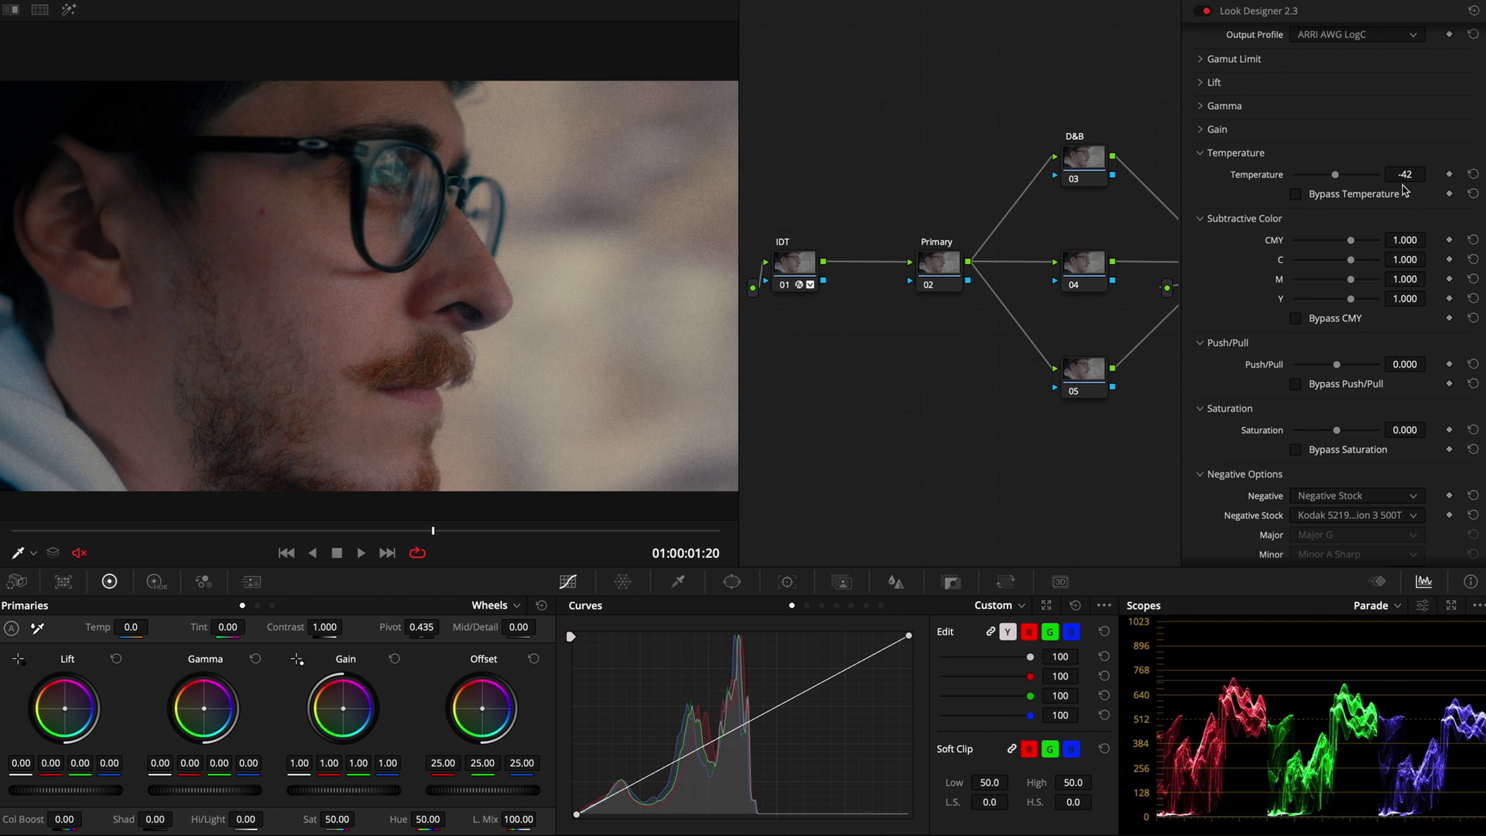
click(1475, 178)
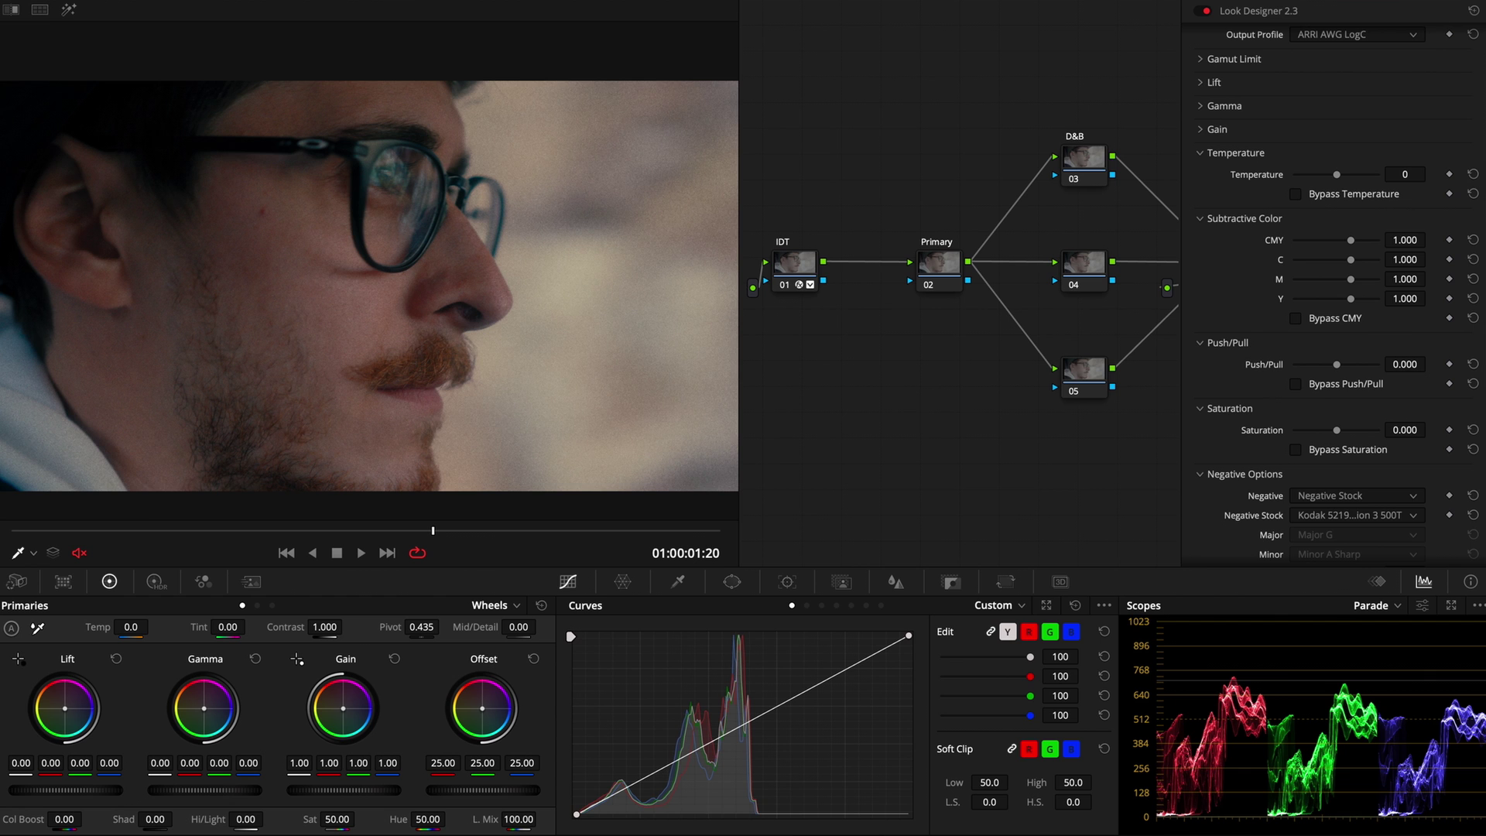
Examine the Gain, Gamma and Gamut Limit sections of node 07's Look Designer and inspect the enlarged face in the viewer
click(1431, 2)
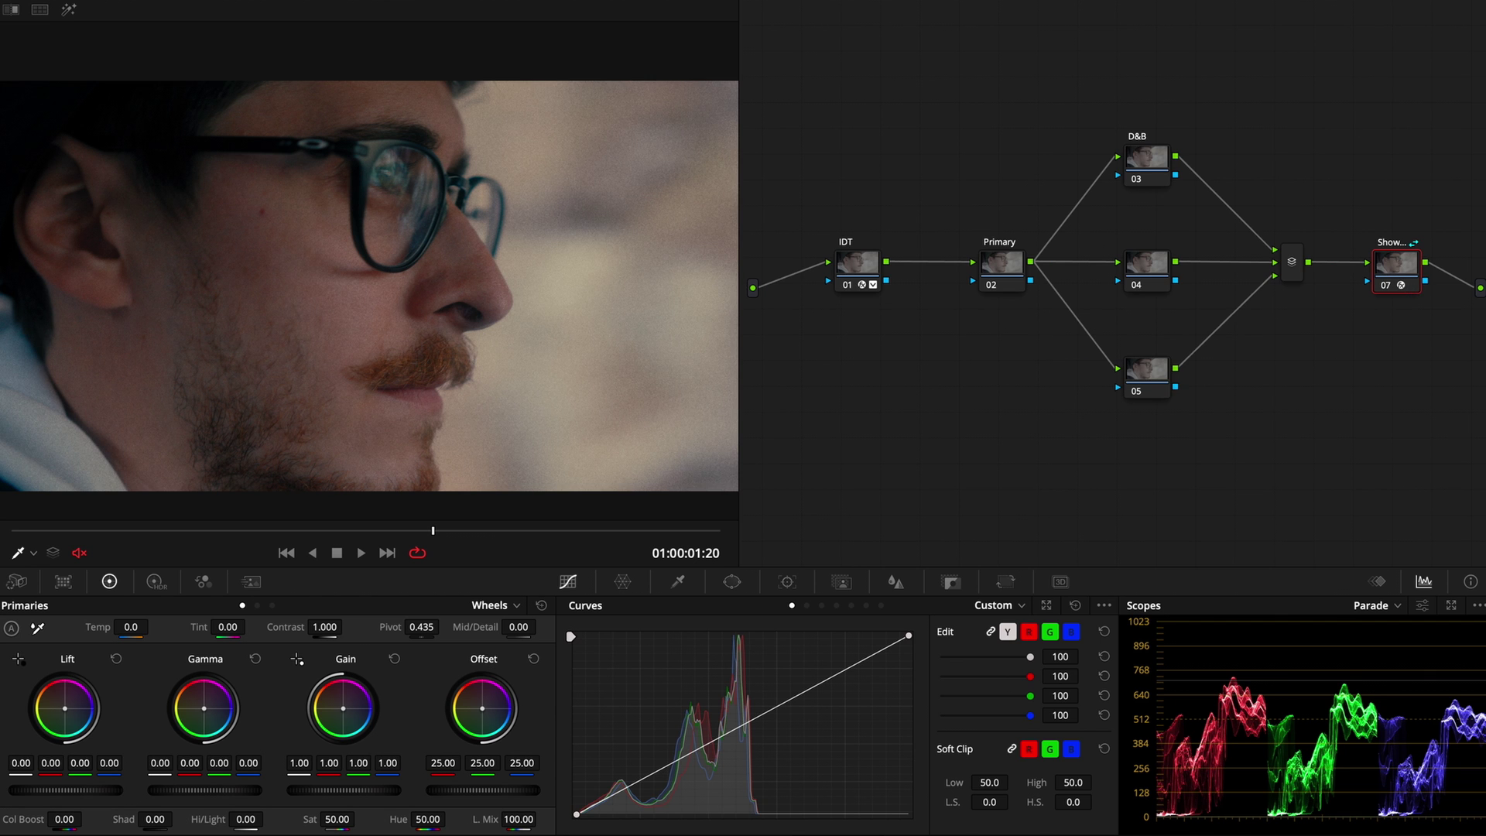
click(1436, 4)
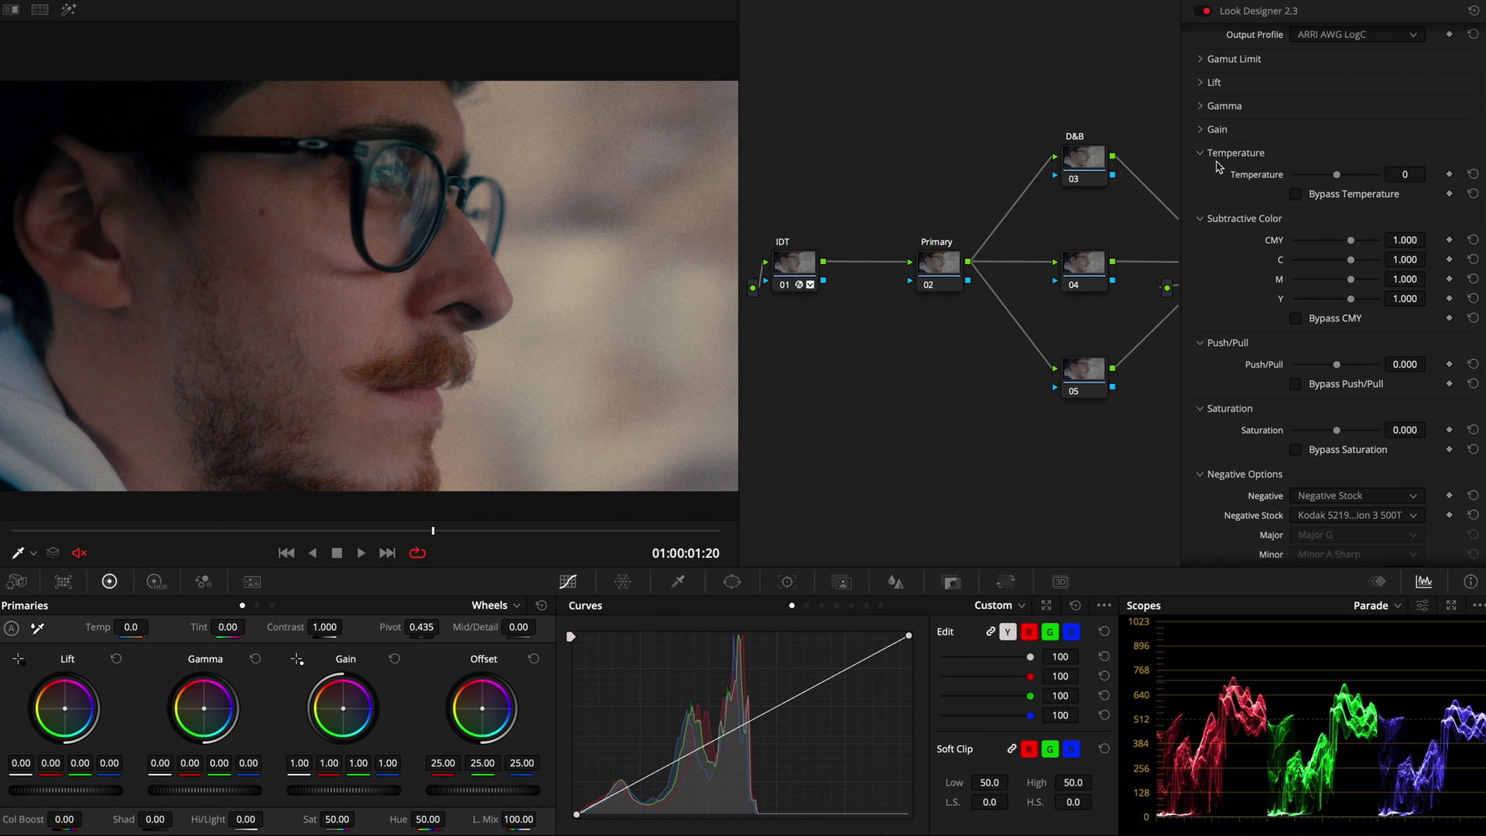
scroll(1219, 166, up, 2)
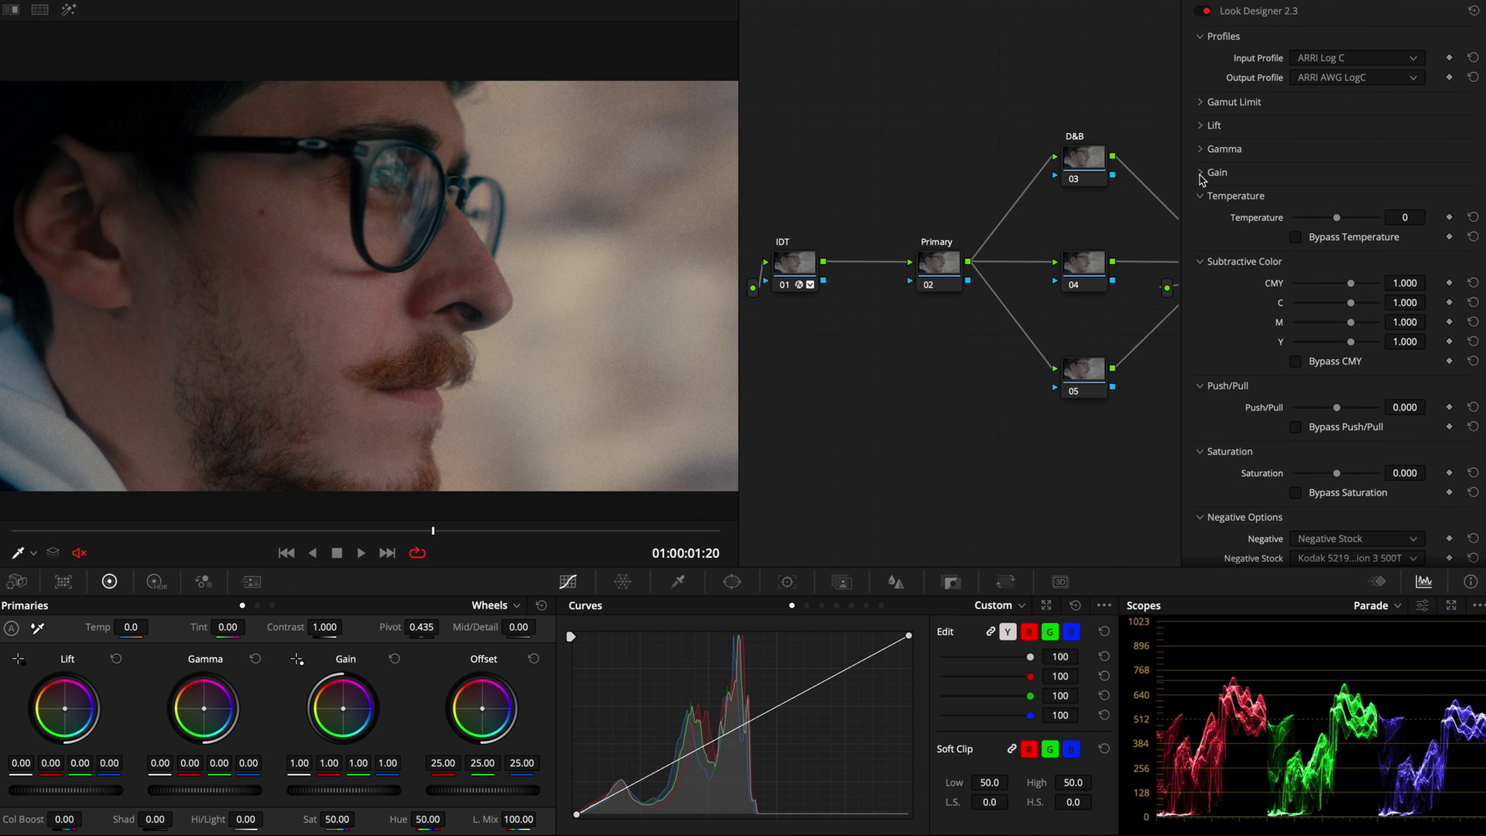
click(1203, 175)
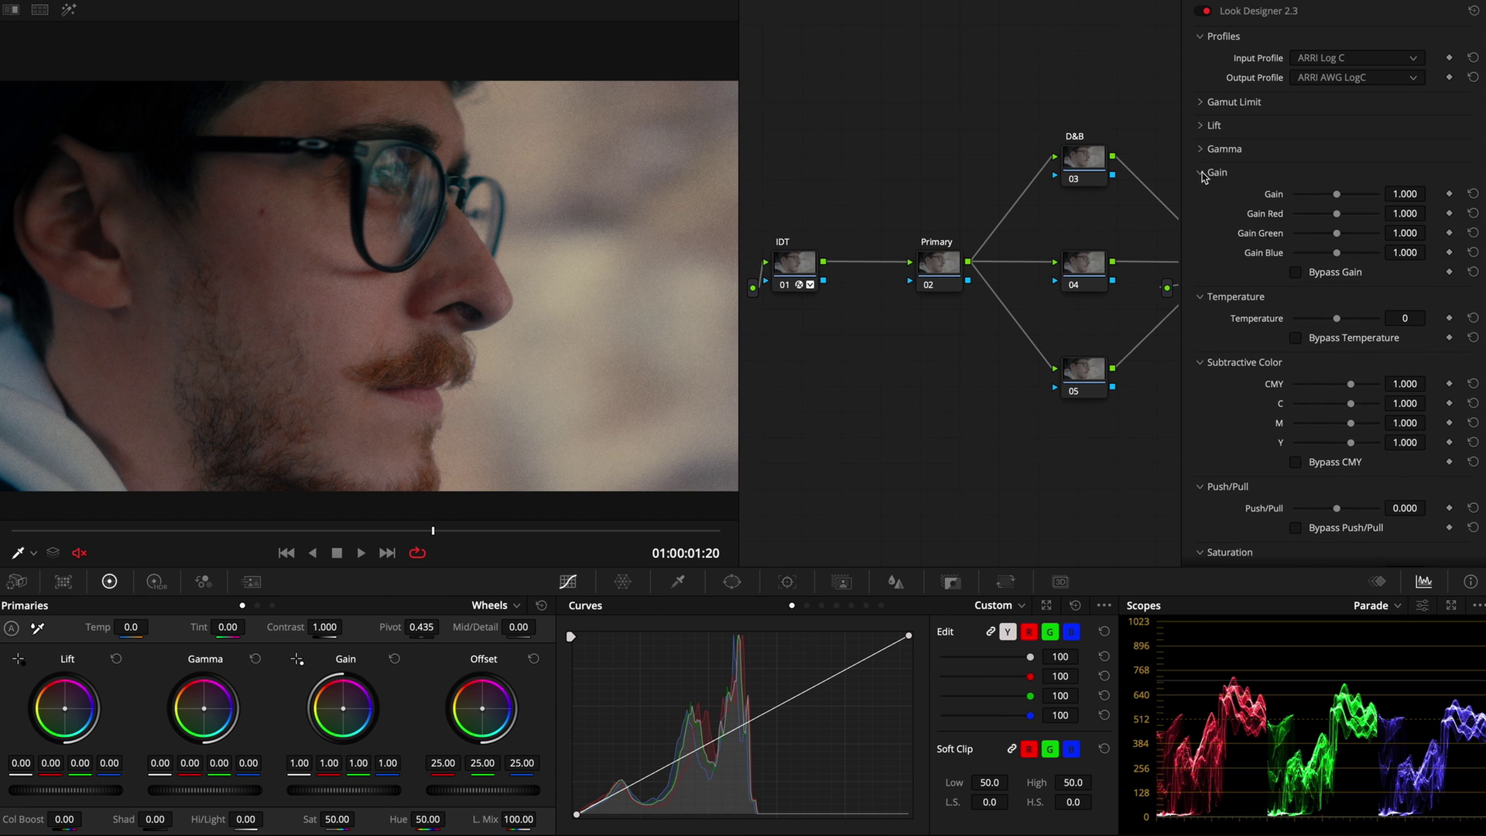
click(1202, 173)
click(1203, 152)
click(1203, 151)
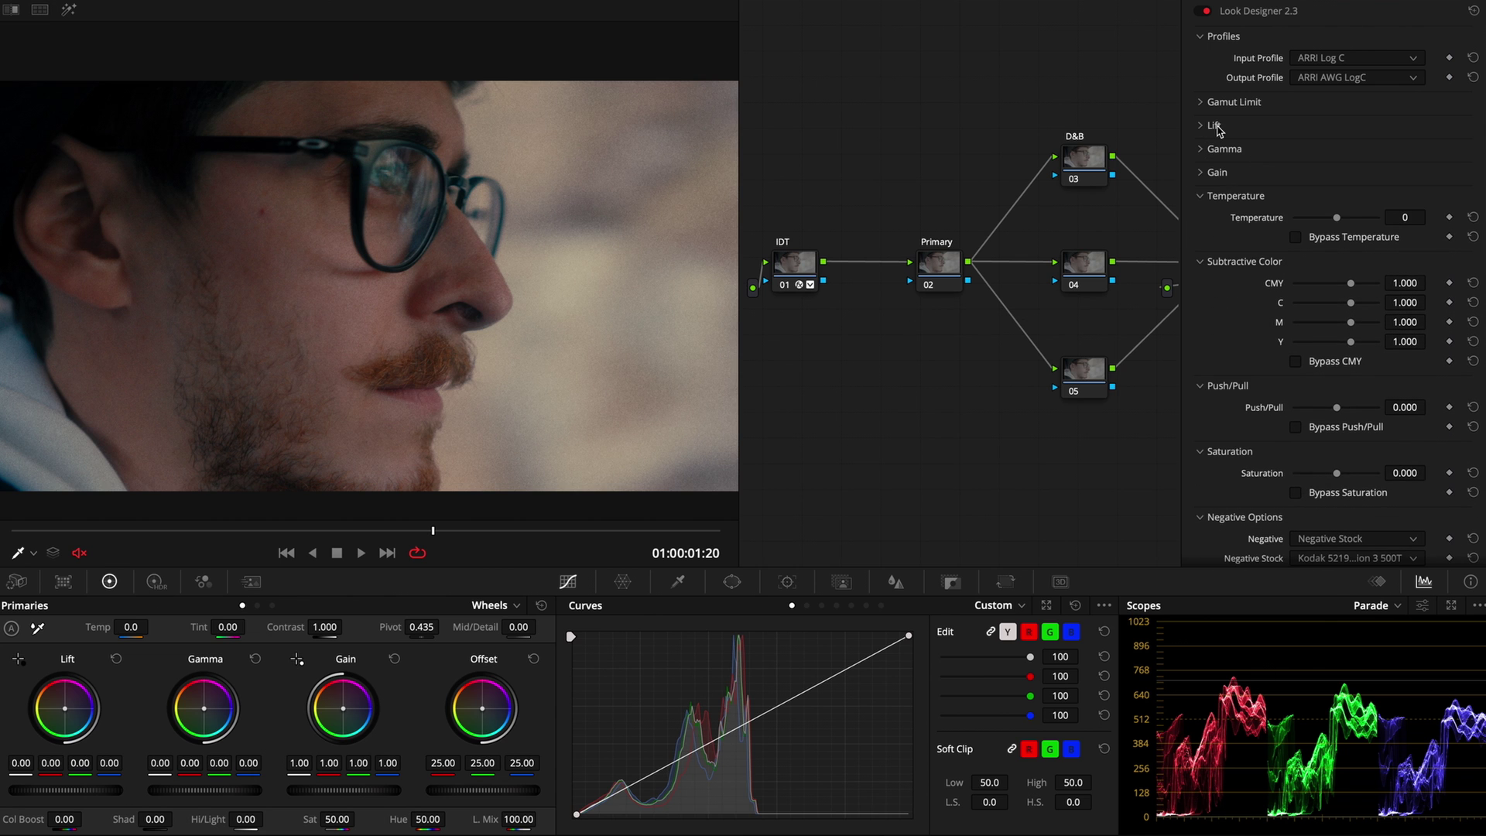
click(1201, 103)
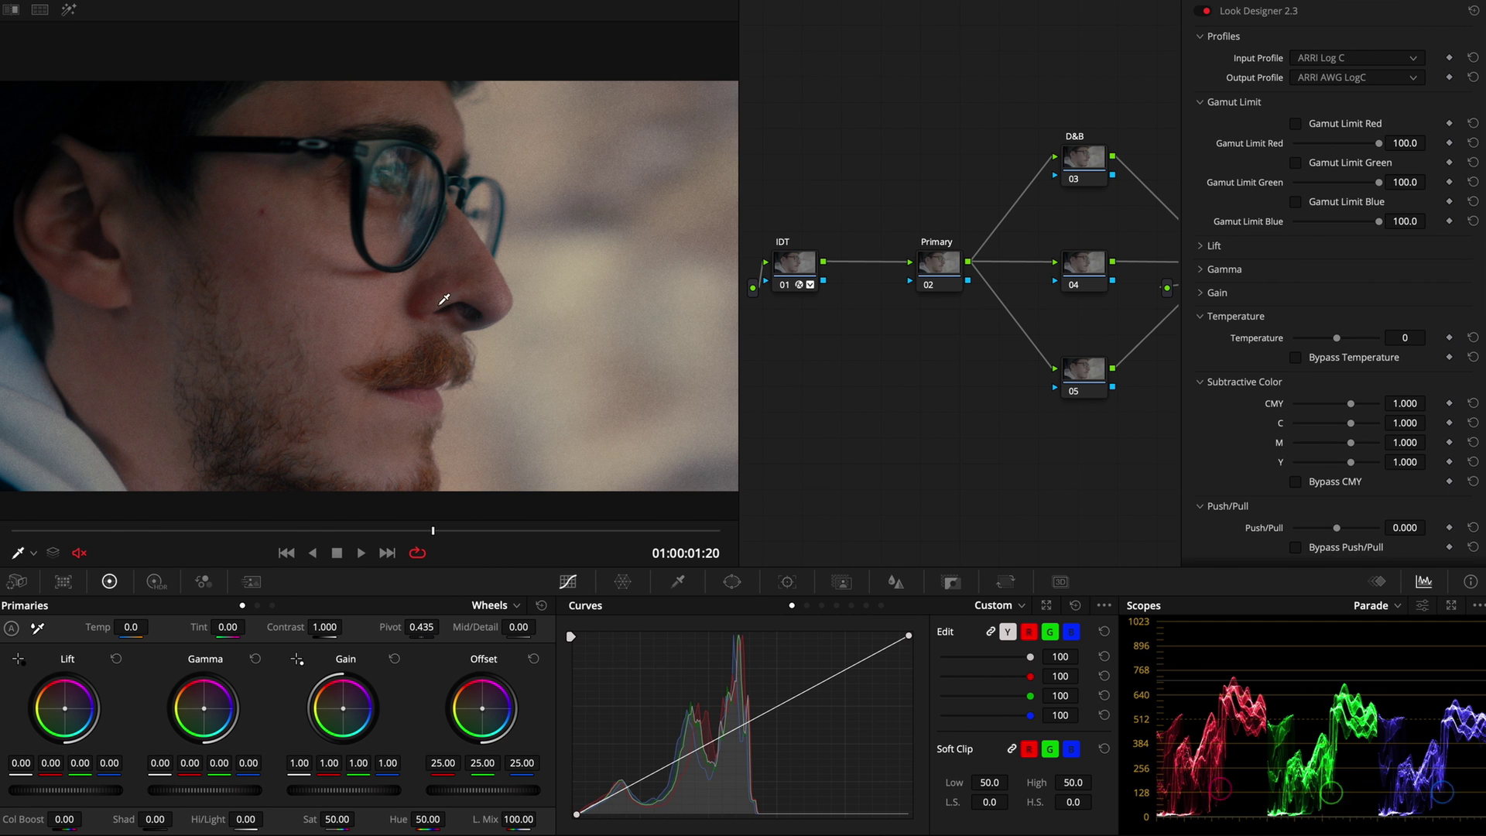
scroll(654, 305, up, 1)
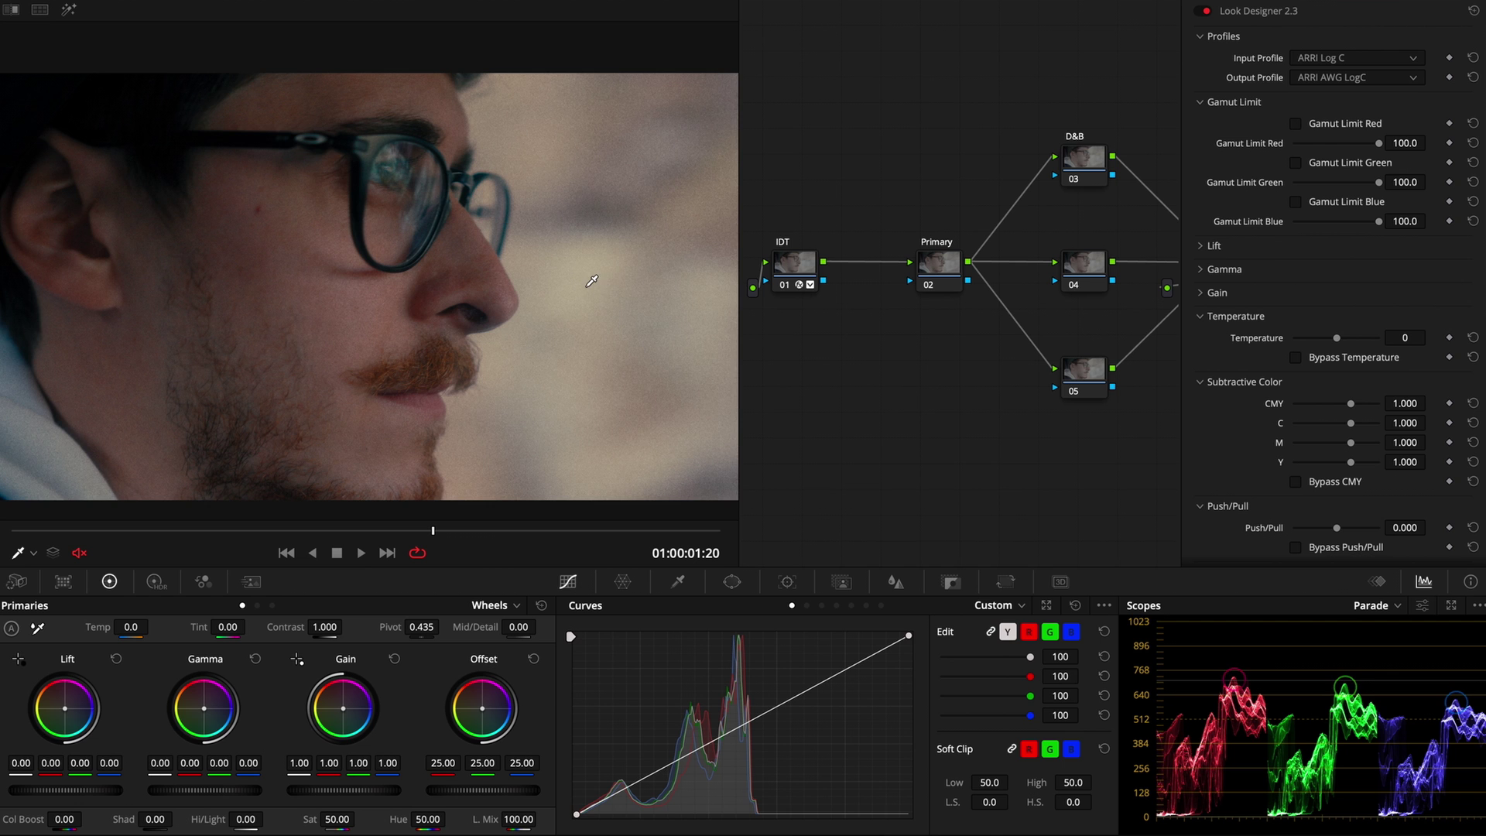
drag(591, 285, 565, 259)
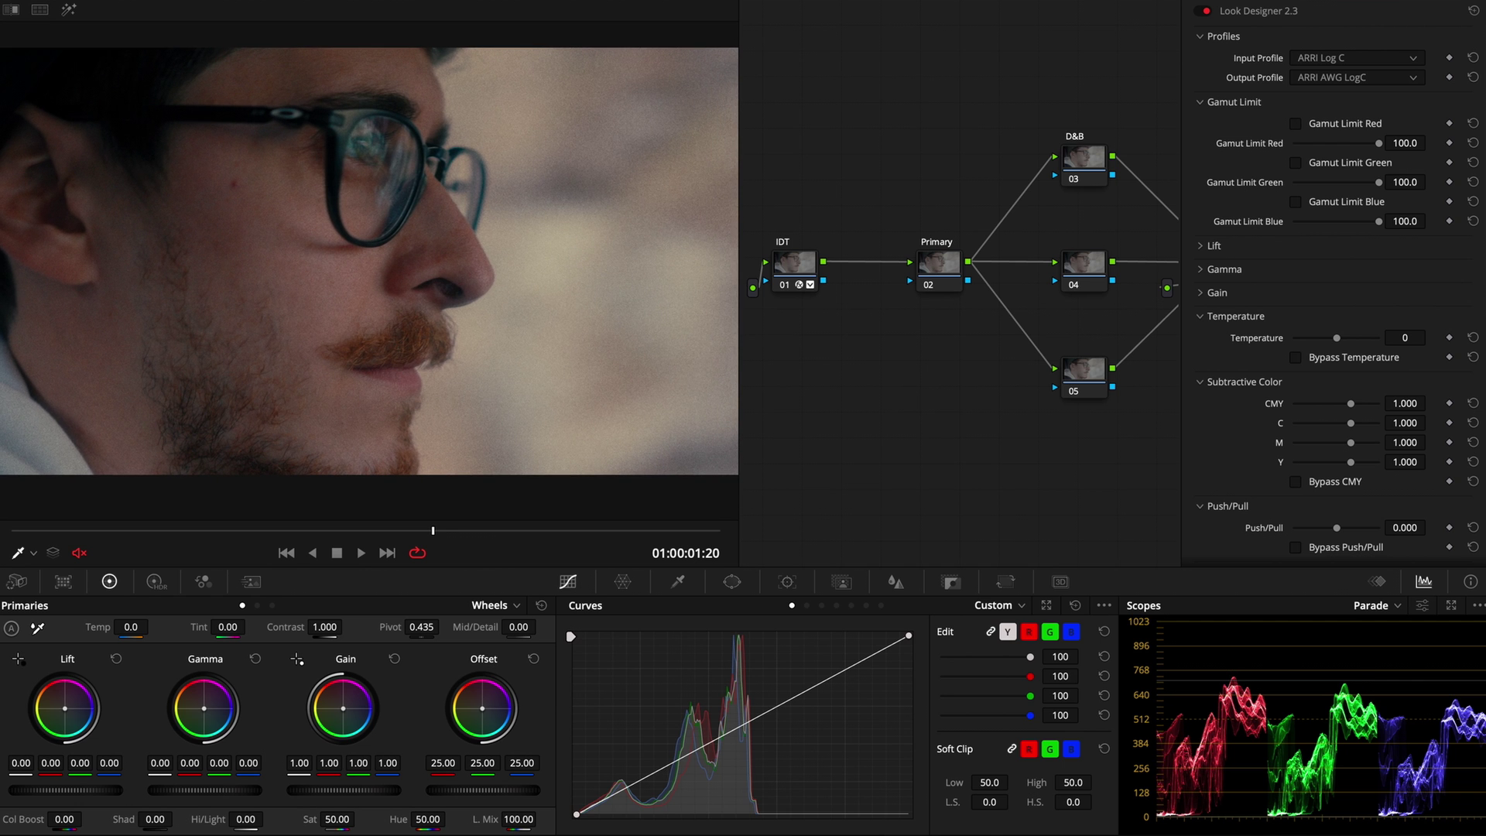
Review the clip-level node structure by selecting the IDT, Primary and parallel nodes
click(871, 275)
click(987, 285)
drag(997, 132, 1221, 492)
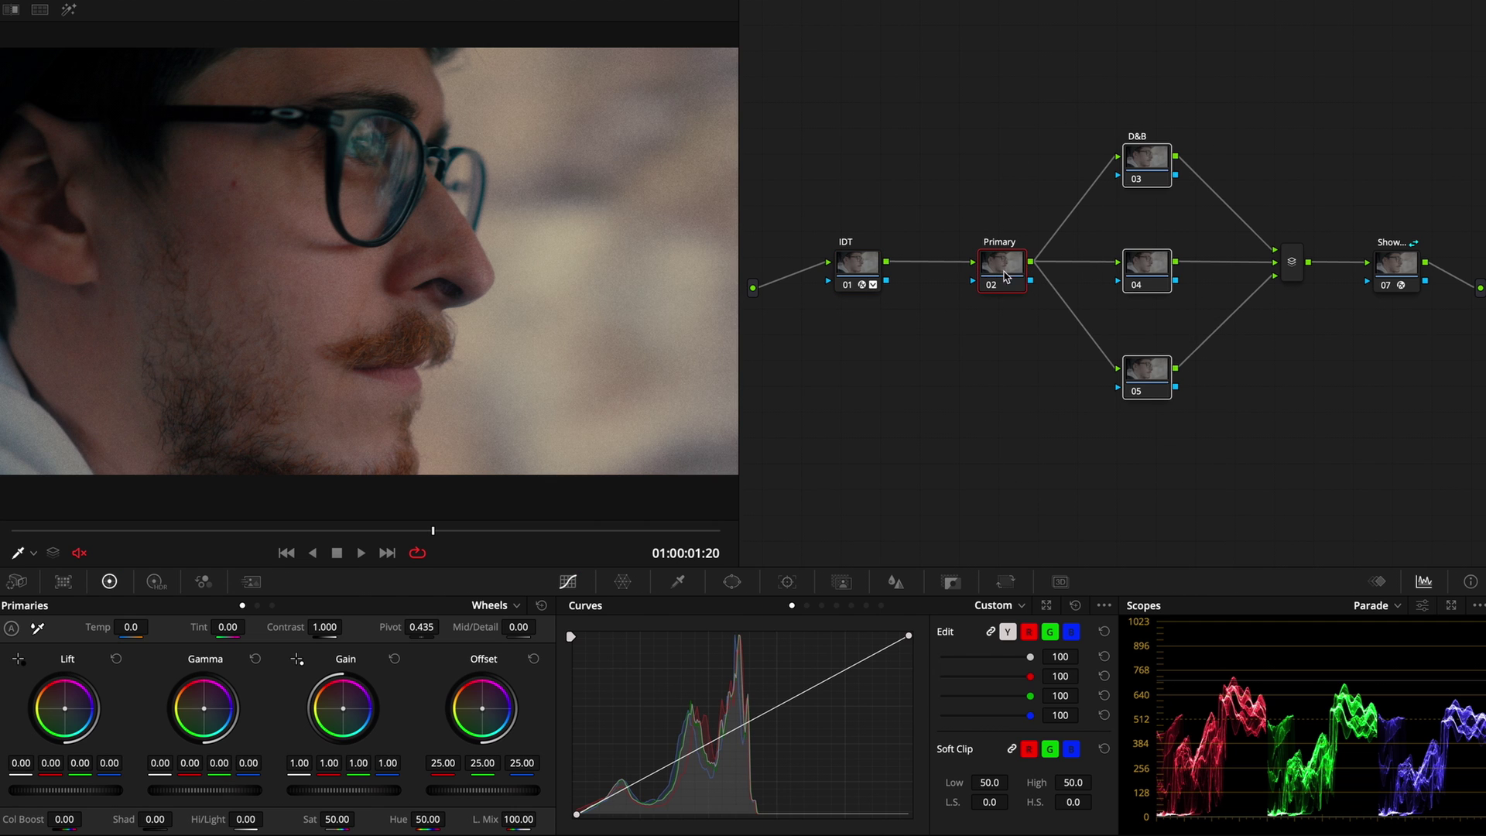
click(1004, 271)
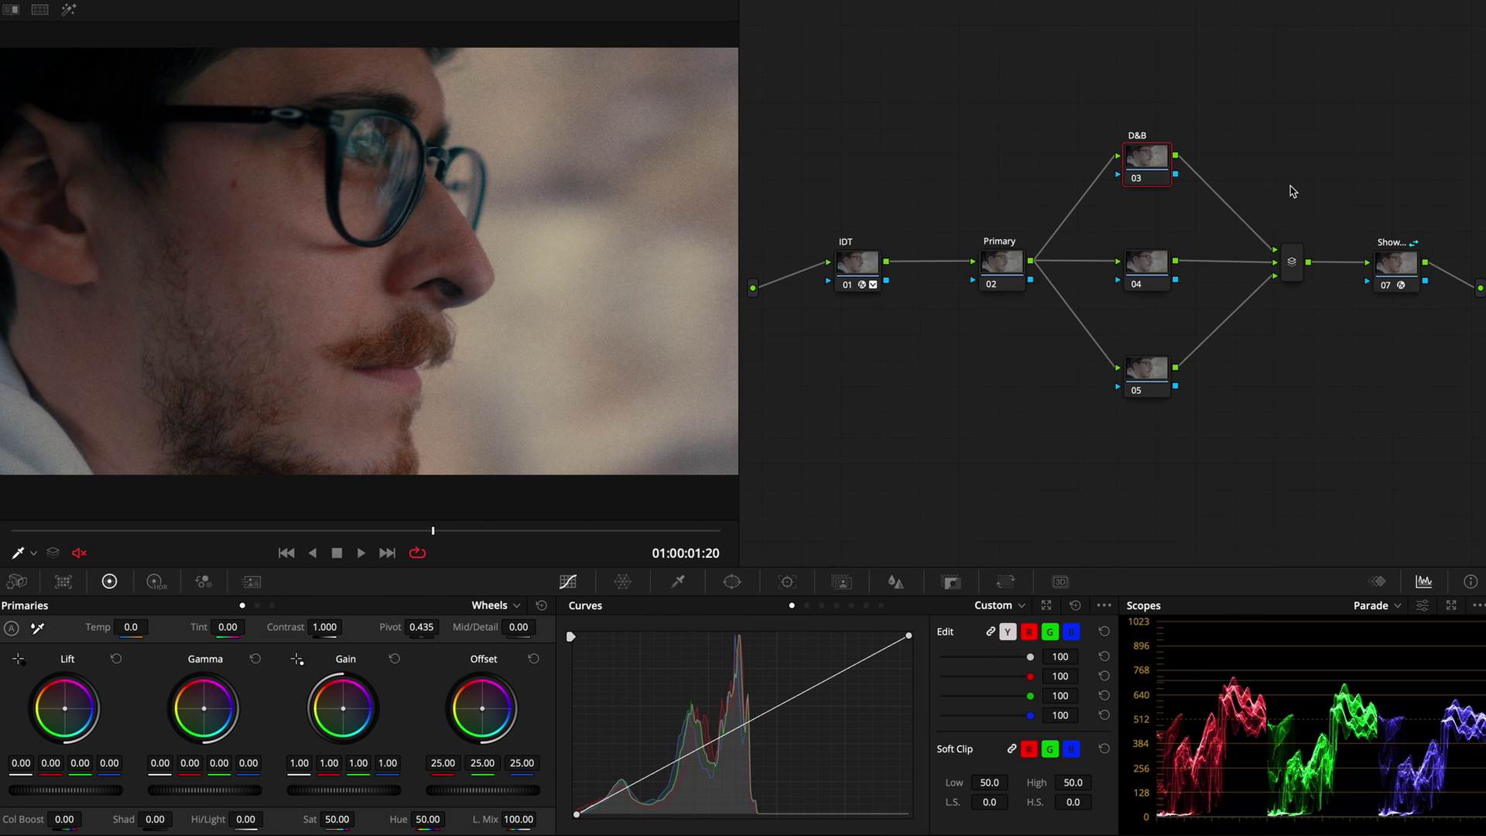
Compare the image with node 07 disabled and enabled, and with the whole clip-level grade disabled and enabled
click(1393, 267)
key(ctrl+d)
key(ctrl+d)
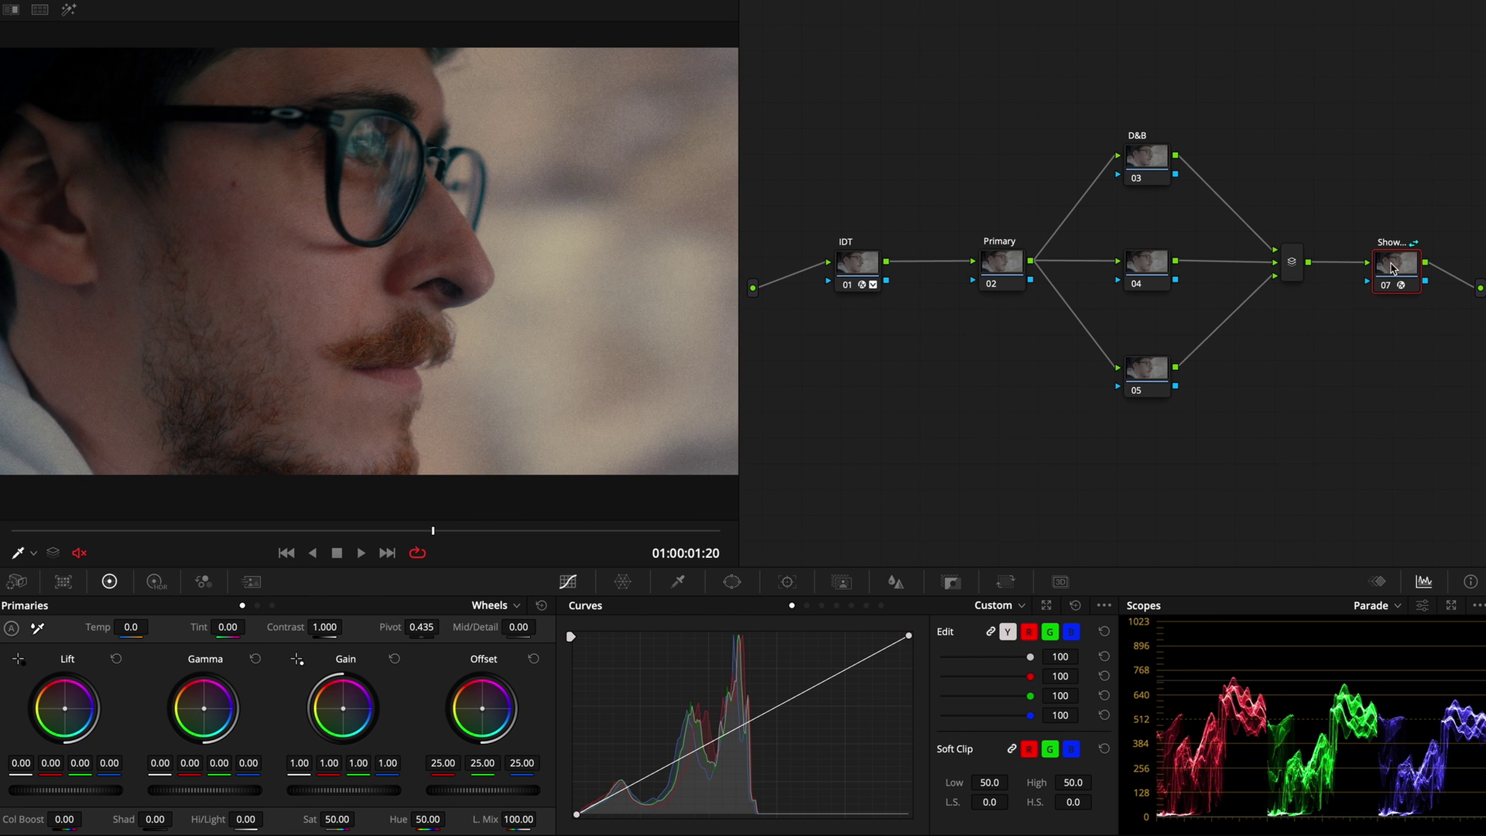
click(1126, 0)
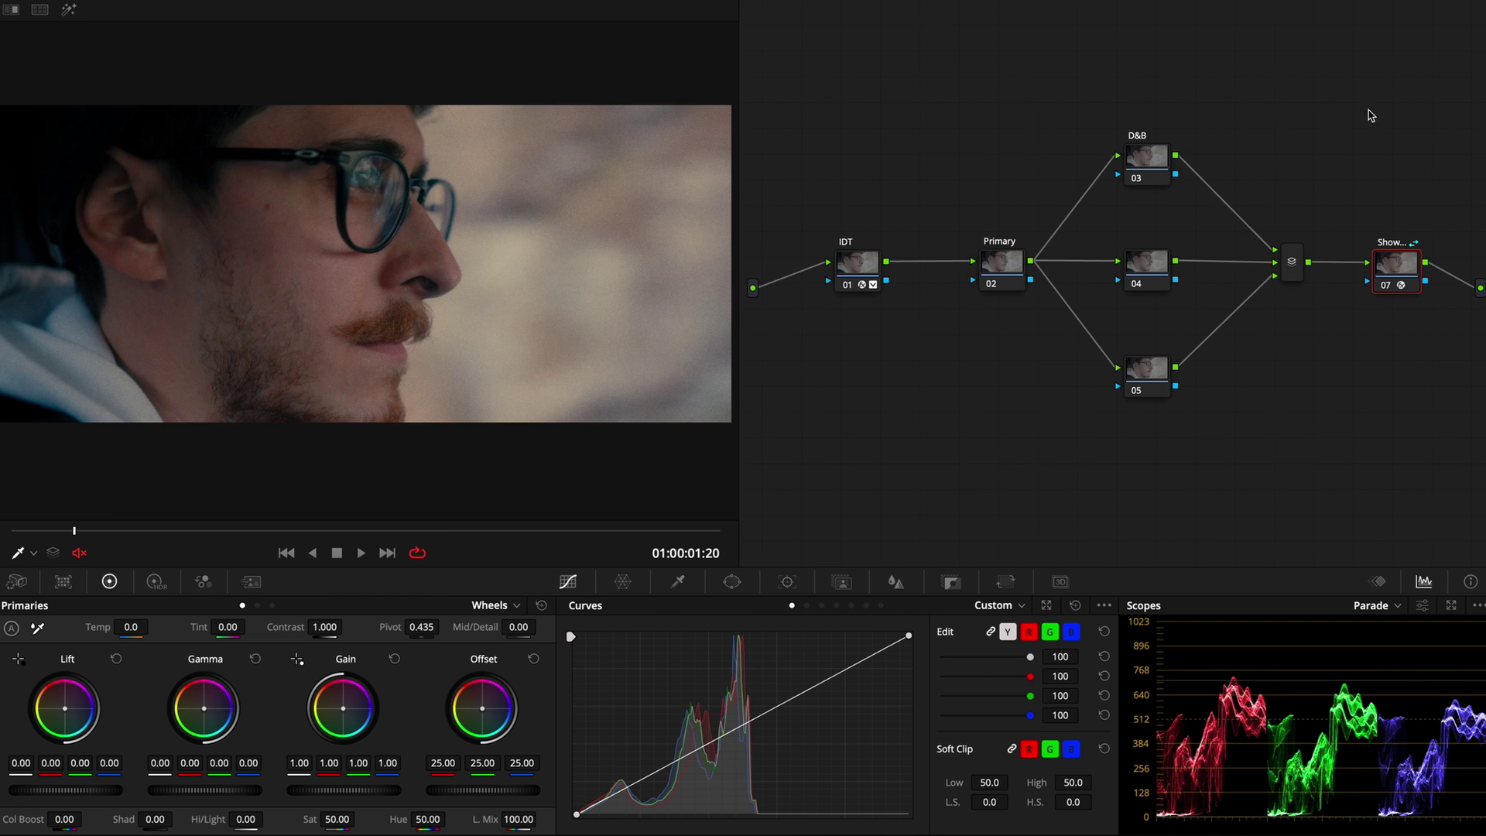
drag(1415, 128, 805, 441)
key(ctrl+d)
key(ctrl+d)
Switch to the timeline-level graph and disable and re-enable the ODT node to compare its effect
click(1123, 1)
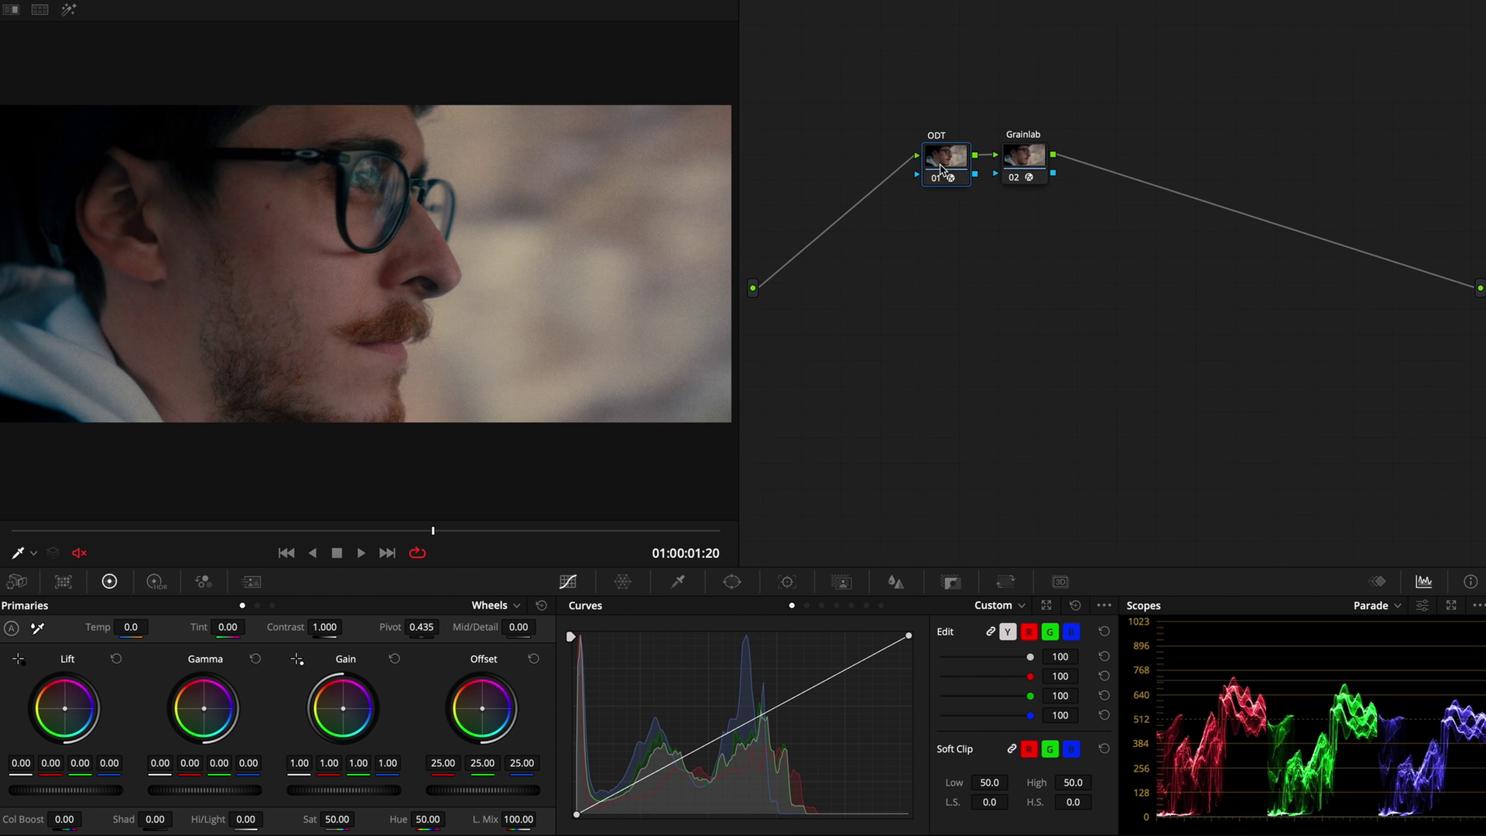
key(ctrl+d)
key(ctrl+d)
Return to the clip-level graph, play clip 02 to 01:00:04:16 and select its D&B node
click(1117, 1)
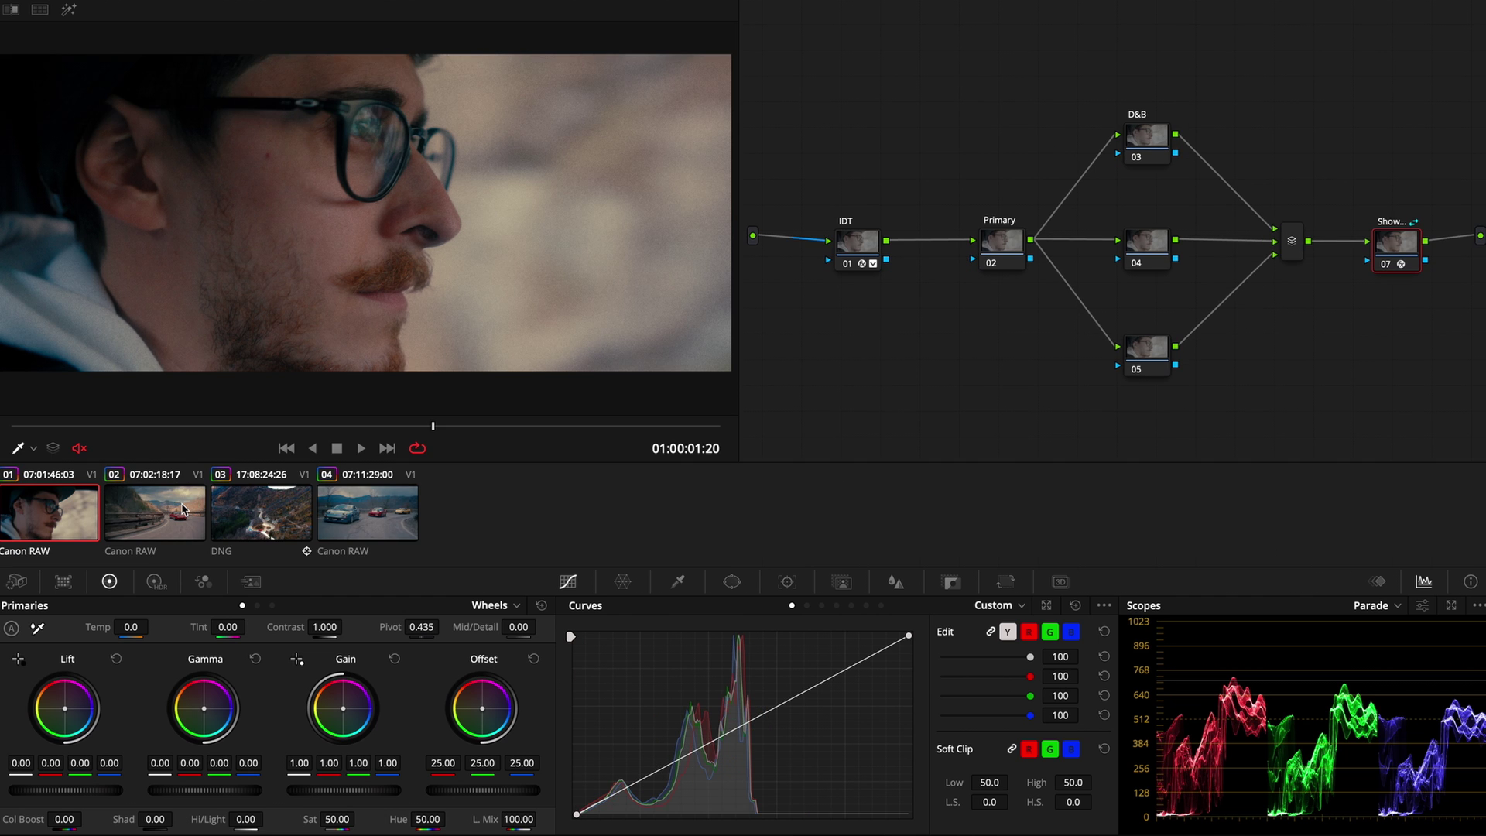
click(184, 509)
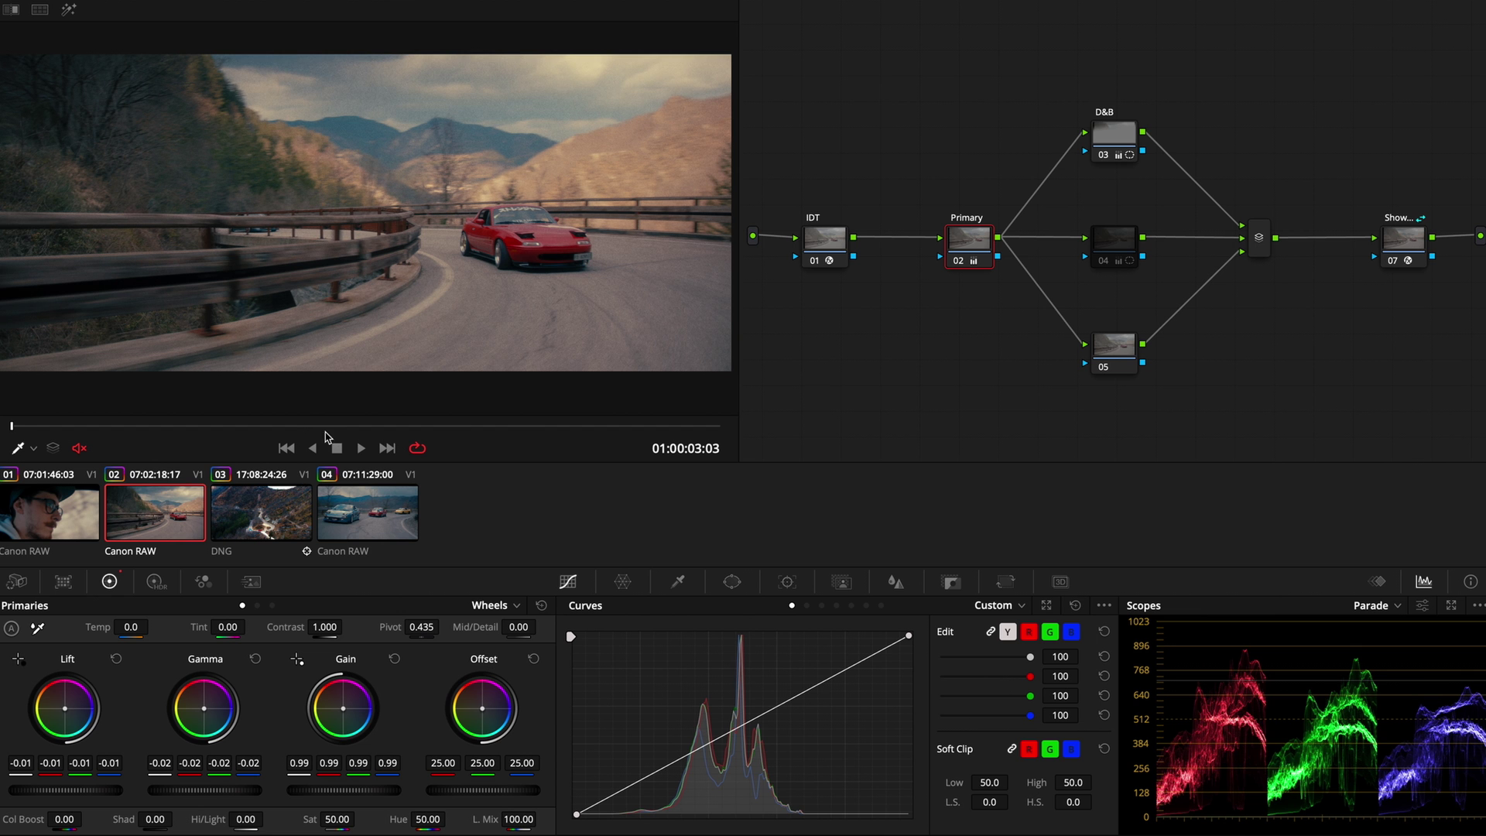
click(358, 443)
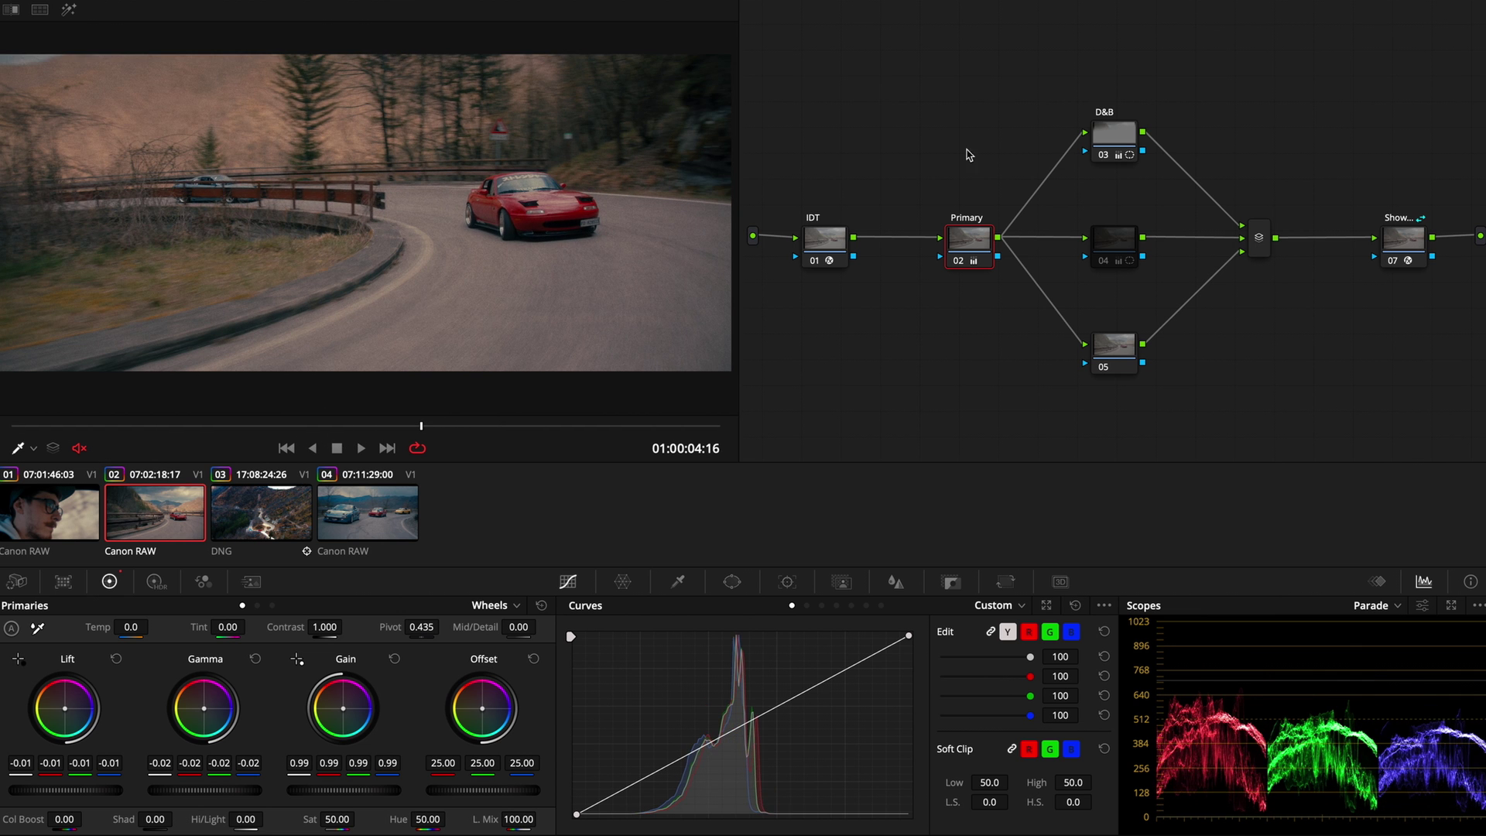
click(1117, 144)
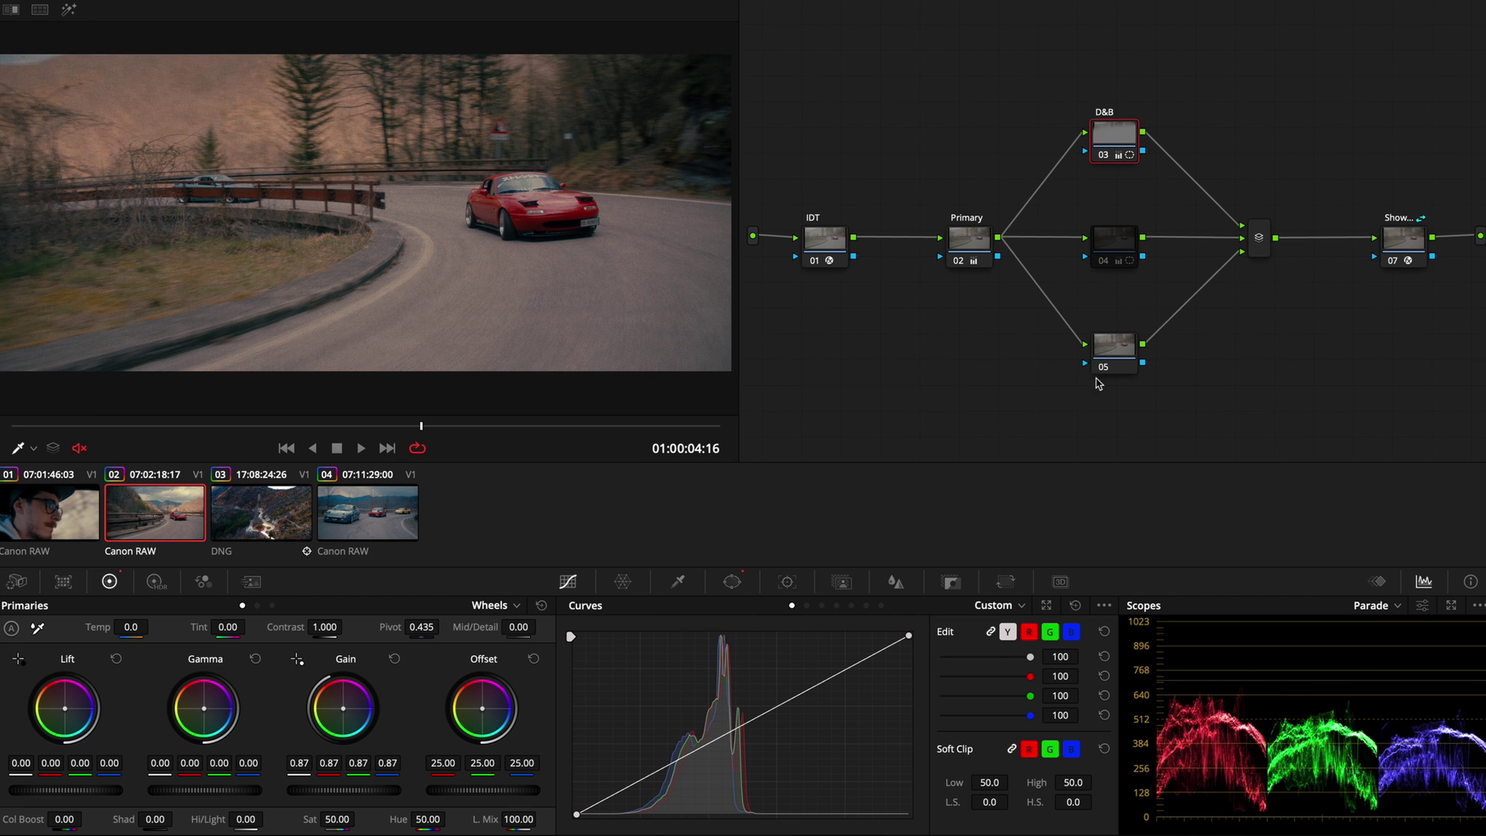
Open clip 03 at 01:00:07:21 and compare the image with its D&B node disabled and enabled
click(258, 529)
mouse_move(287, 427)
mouse_down()
mouse_move(322, 432)
mouse_move(307, 426)
mouse_up()
click(1114, 134)
key(super+d)
key(super+d)
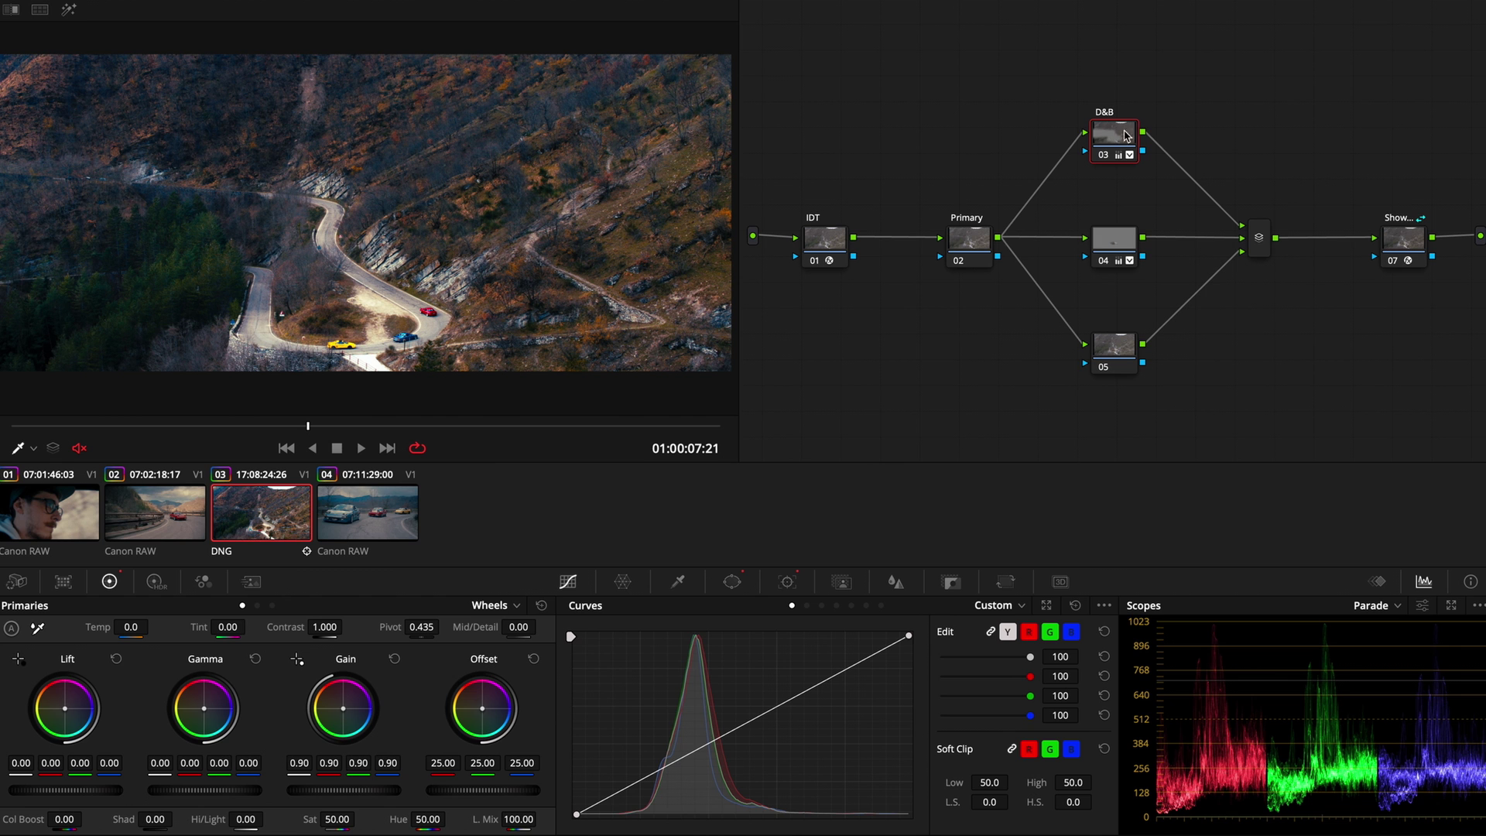
Show the Look Designer settings of clip 03's node 07
click(1402, 236)
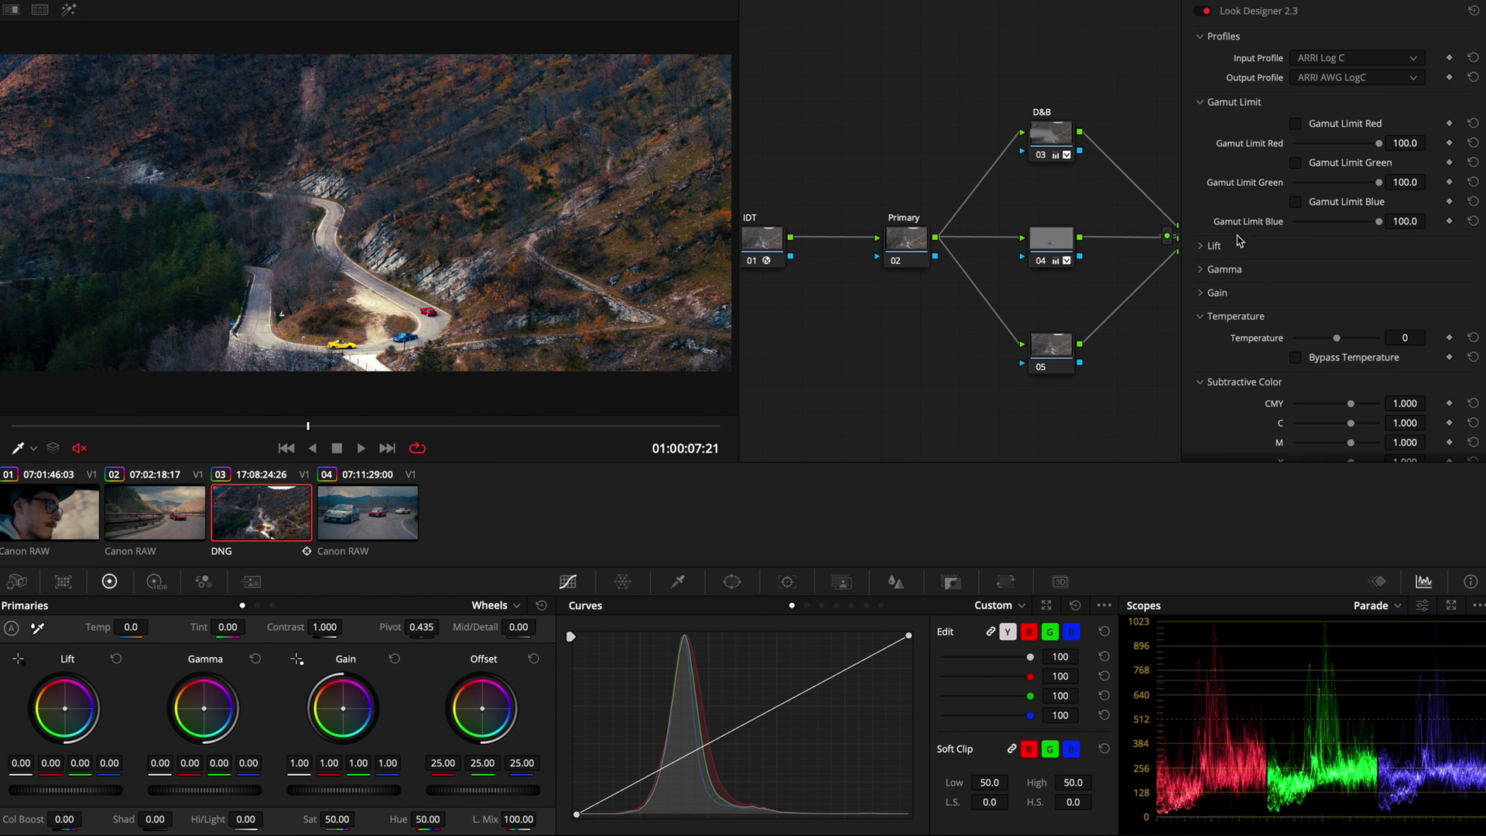
Review the negative stocks available in the Look Designer of clip 03's node 07, keeping Kodak 5219 Vision 3 500T
scroll(1225, 245, down, 10)
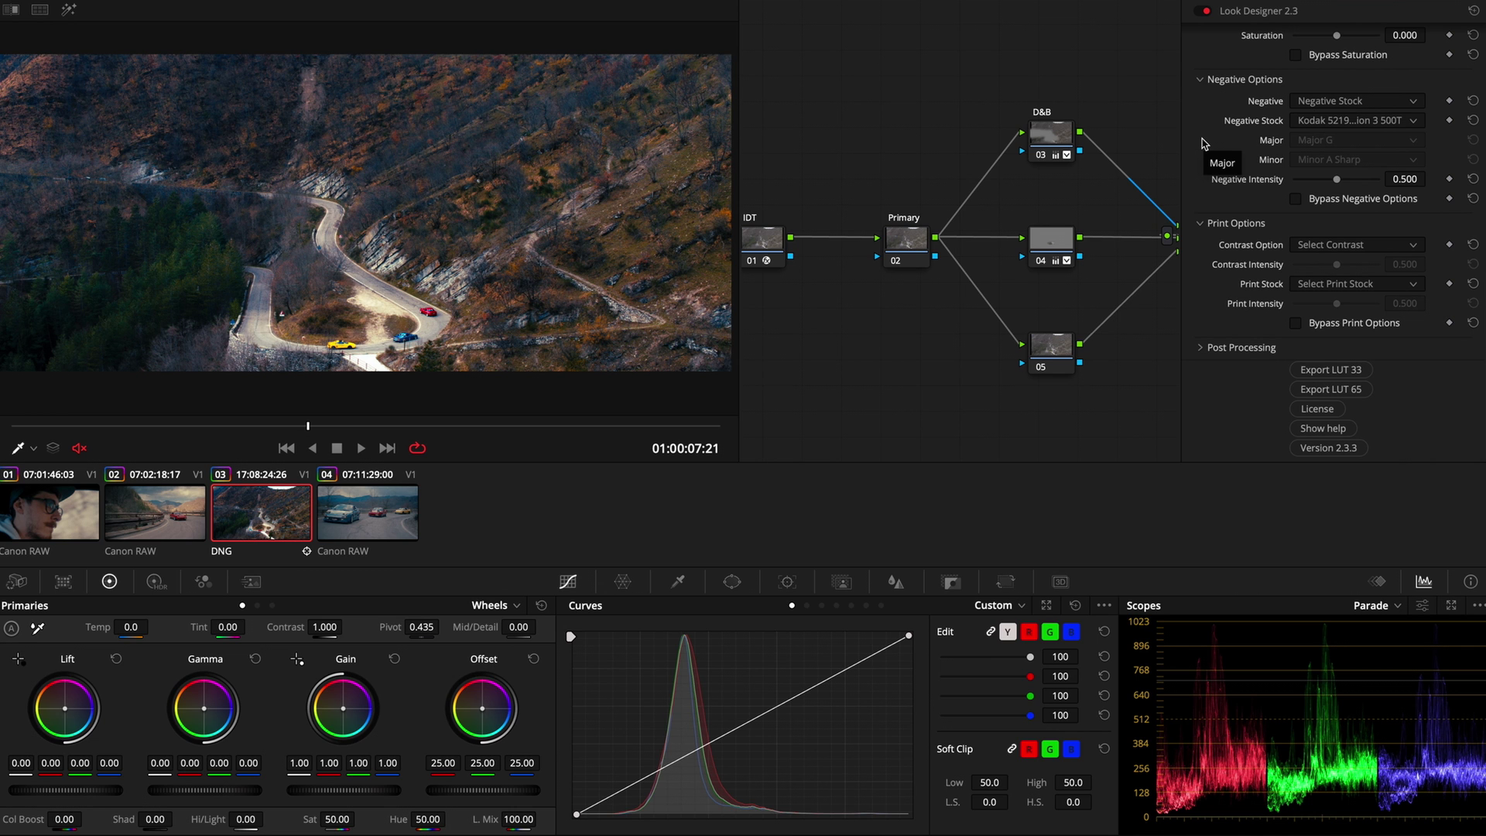
click(1367, 123)
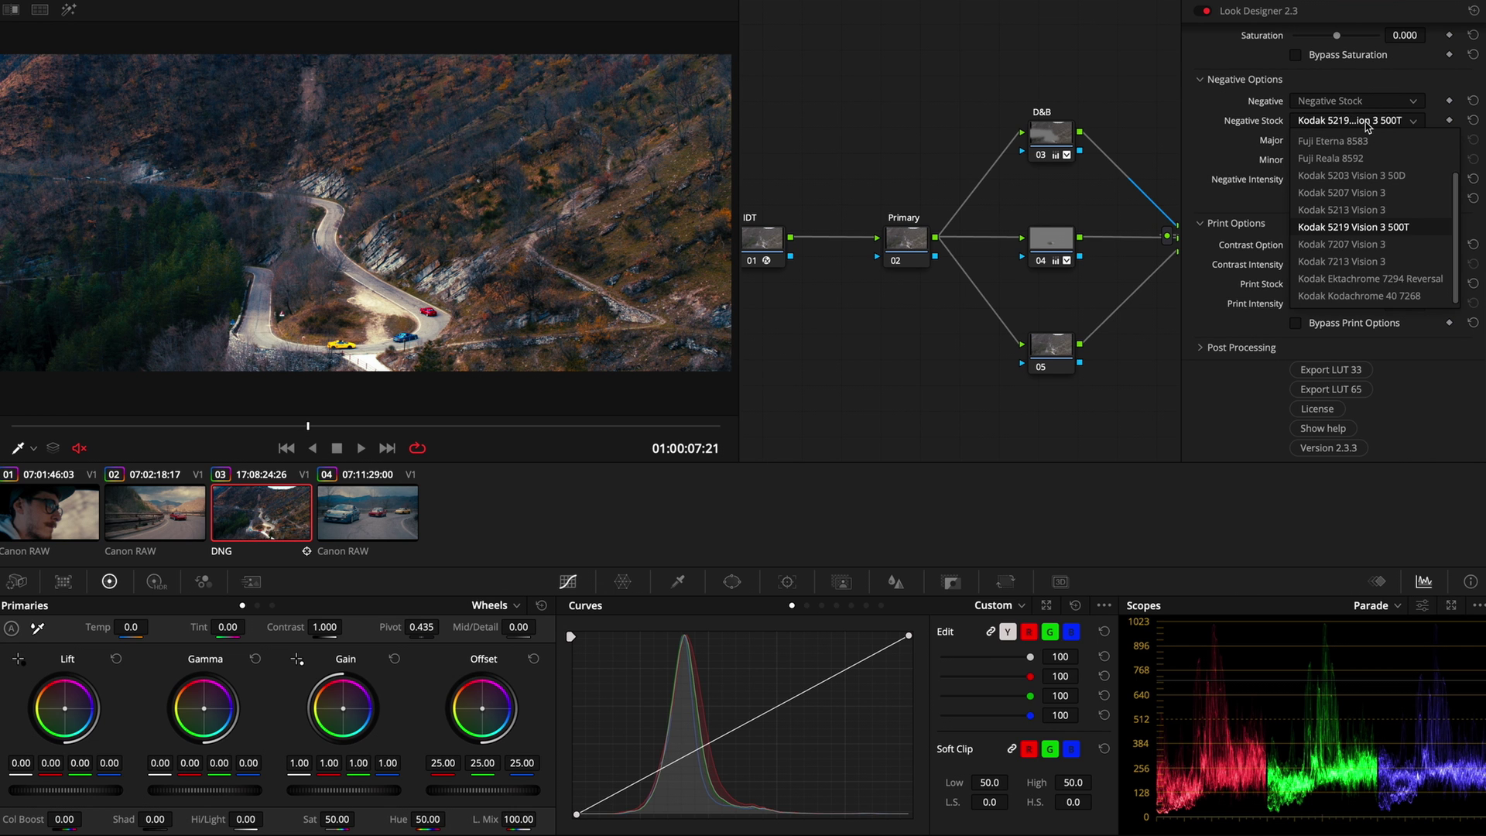
click(1253, 172)
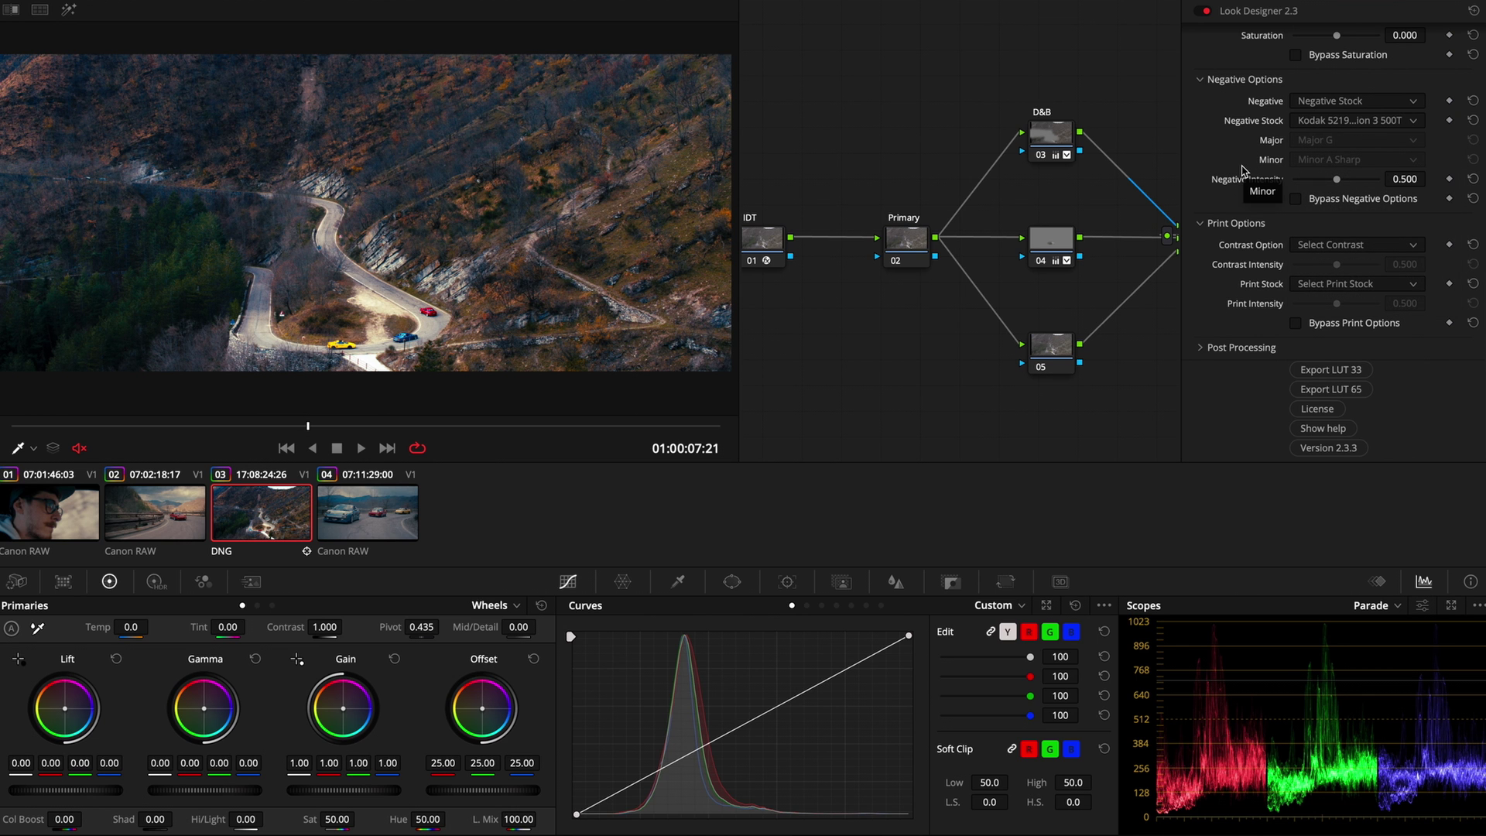
Open clip 04 and show the Look Designer settings of its node 07
click(332, 508)
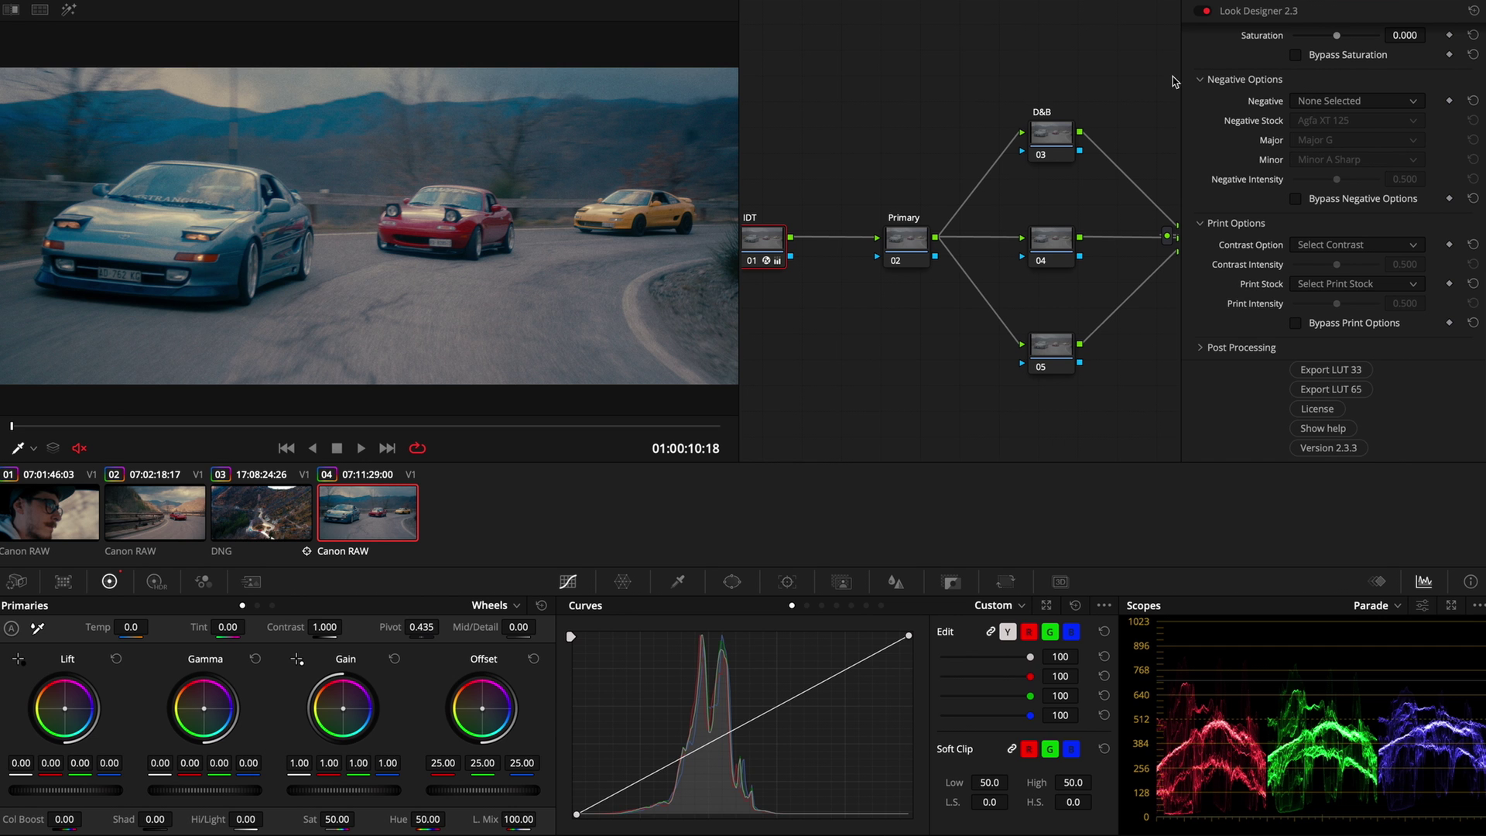
scroll(352, 277, left, 1)
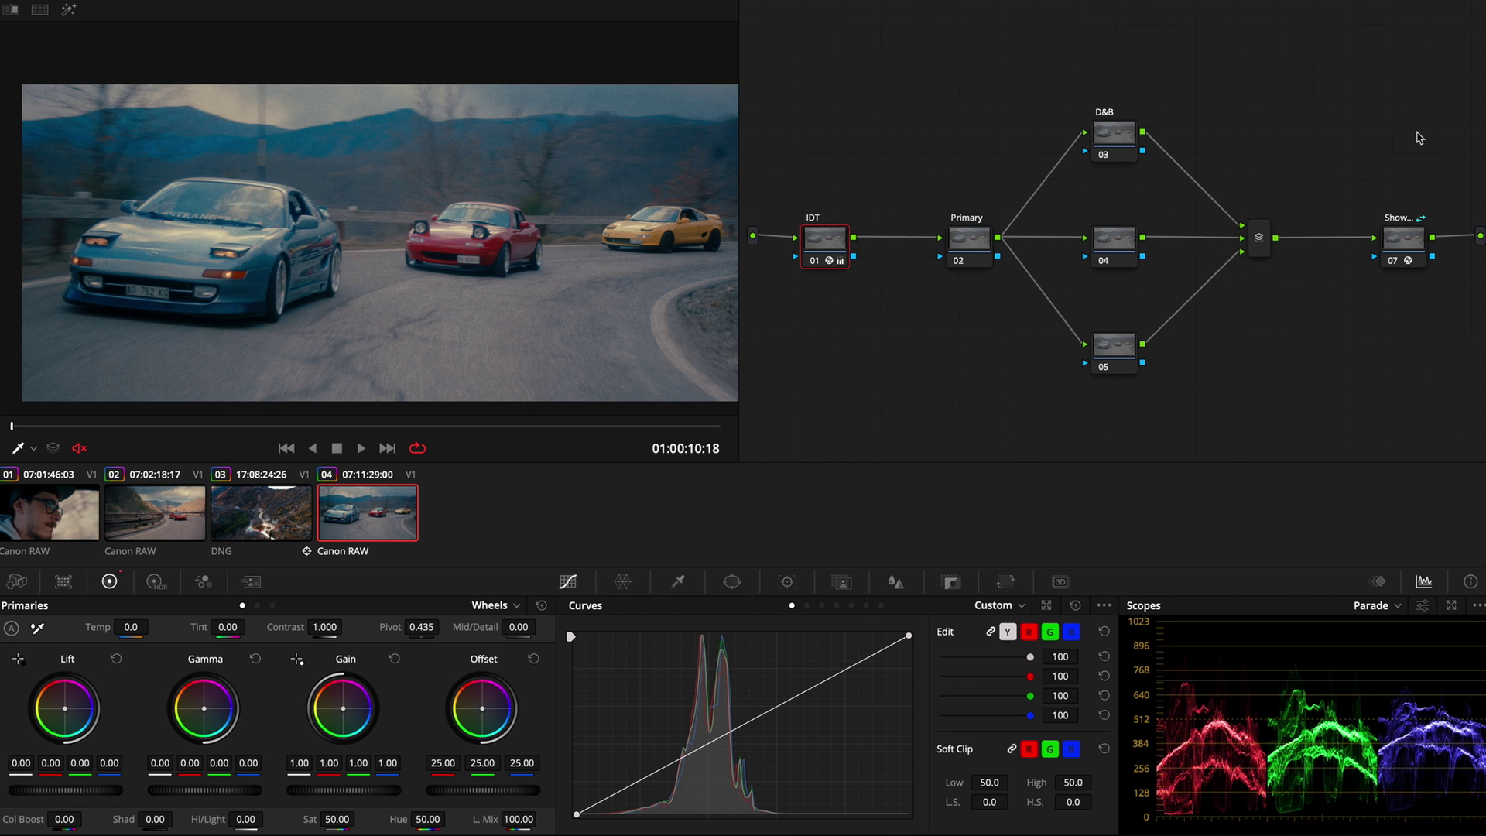
click(1404, 241)
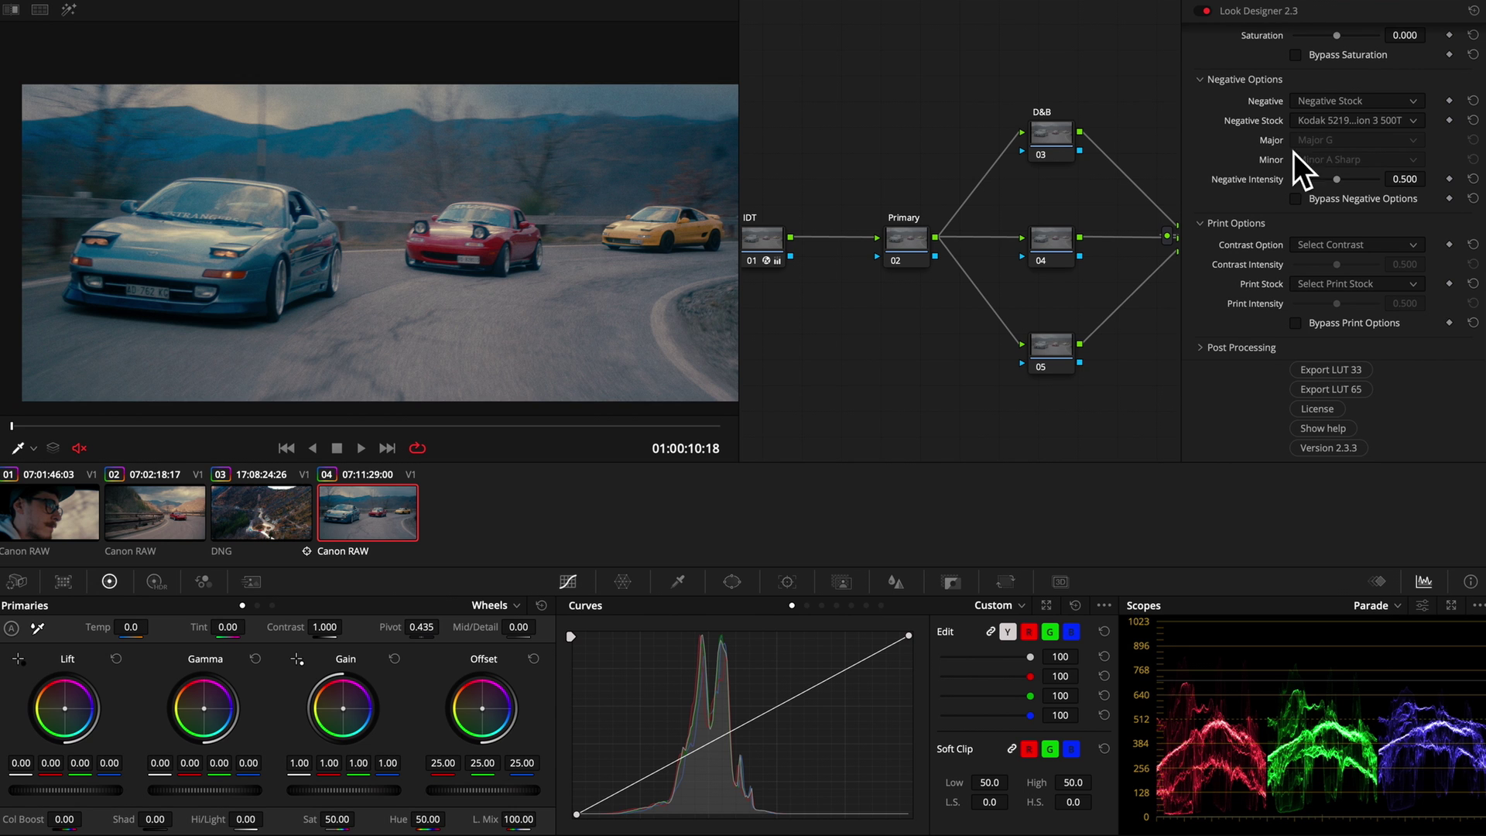
Try the Minor negative type and the Major type with Major A in clip 04's Look Designer
click(1389, 103)
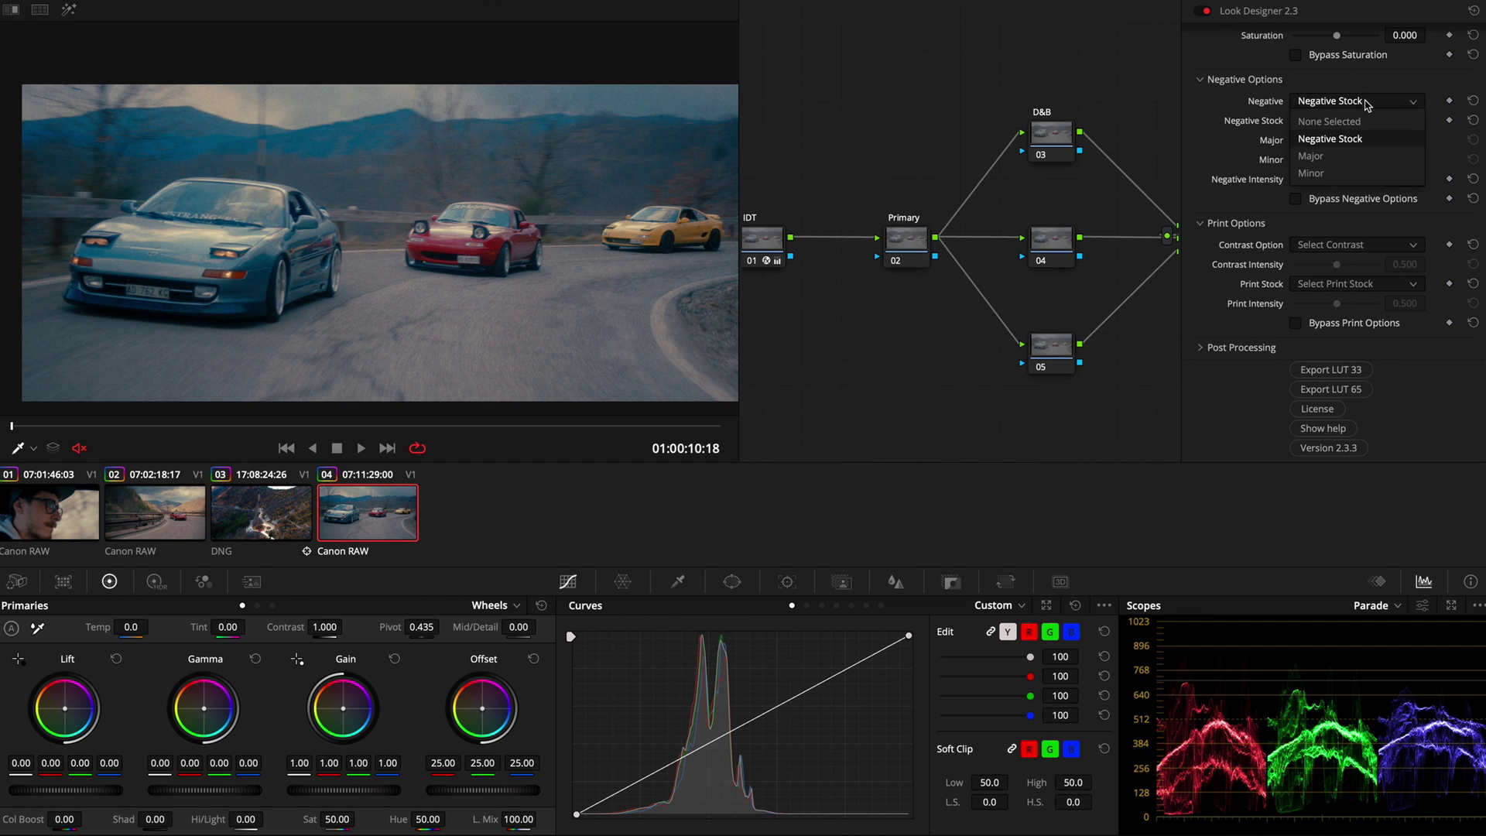
click(1330, 158)
click(1341, 111)
click(1343, 116)
click(1343, 113)
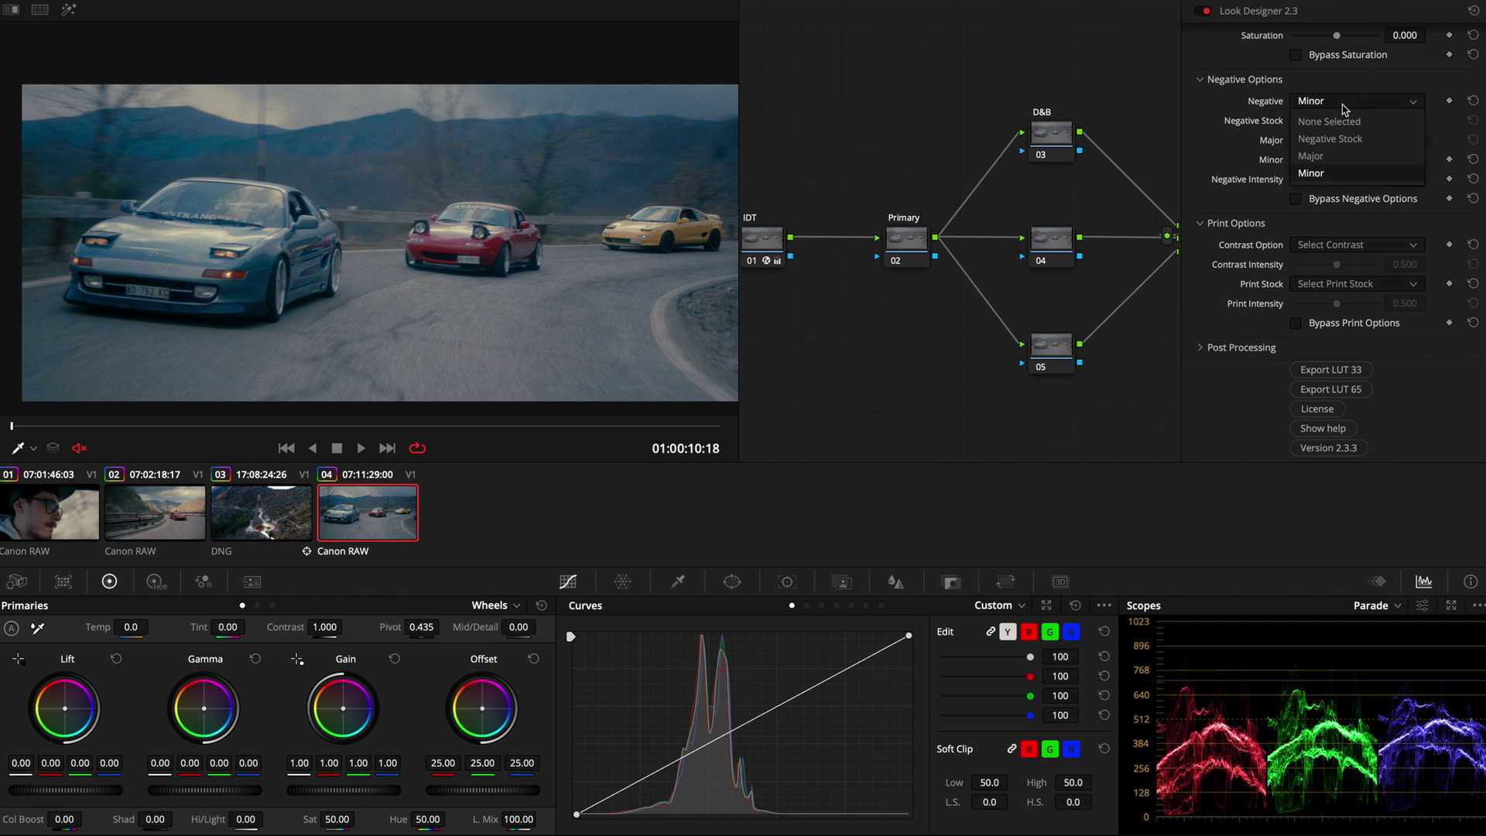
click(1344, 160)
click(1335, 141)
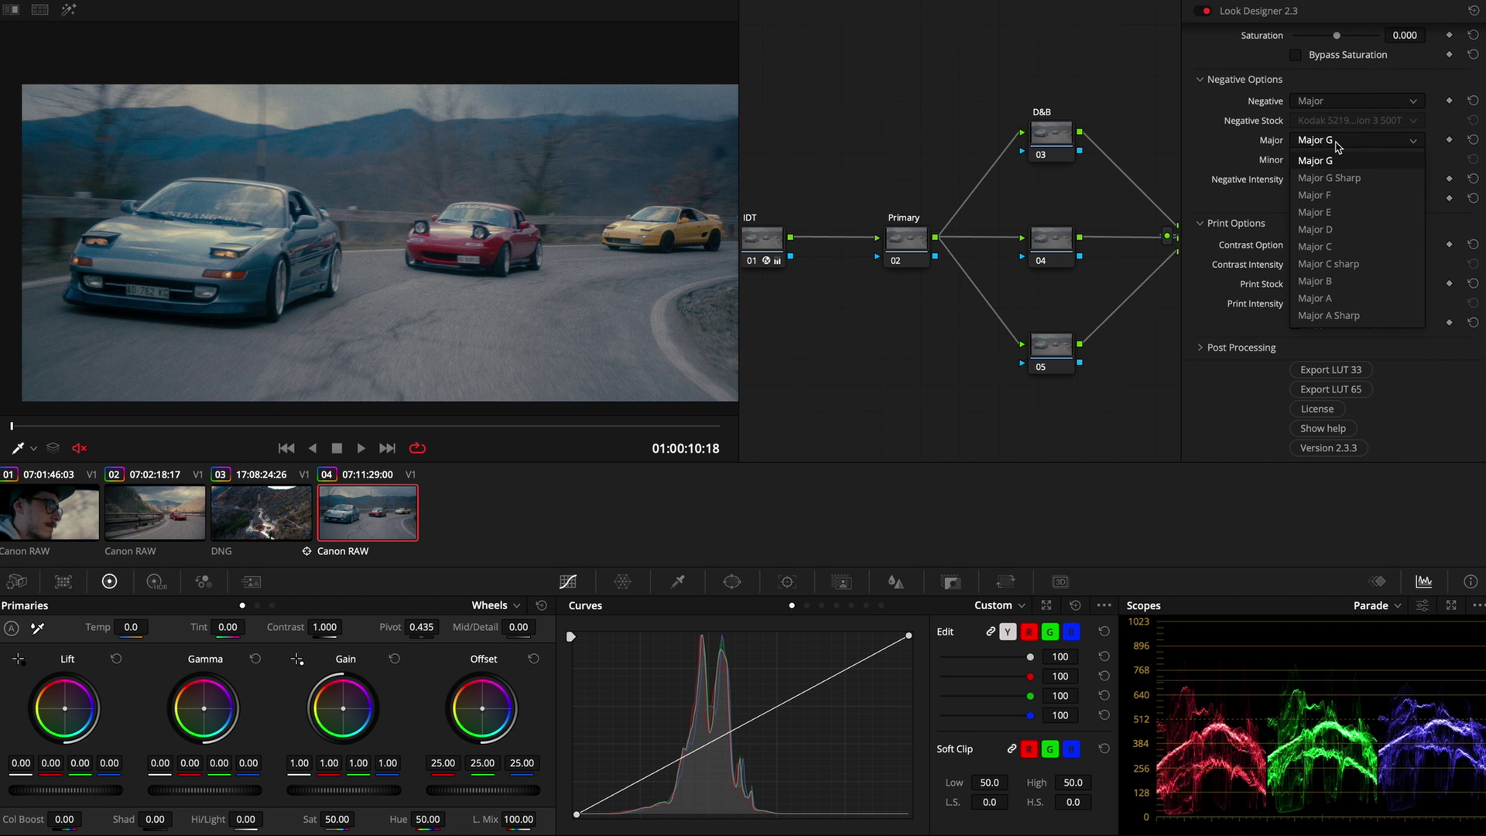
click(1328, 230)
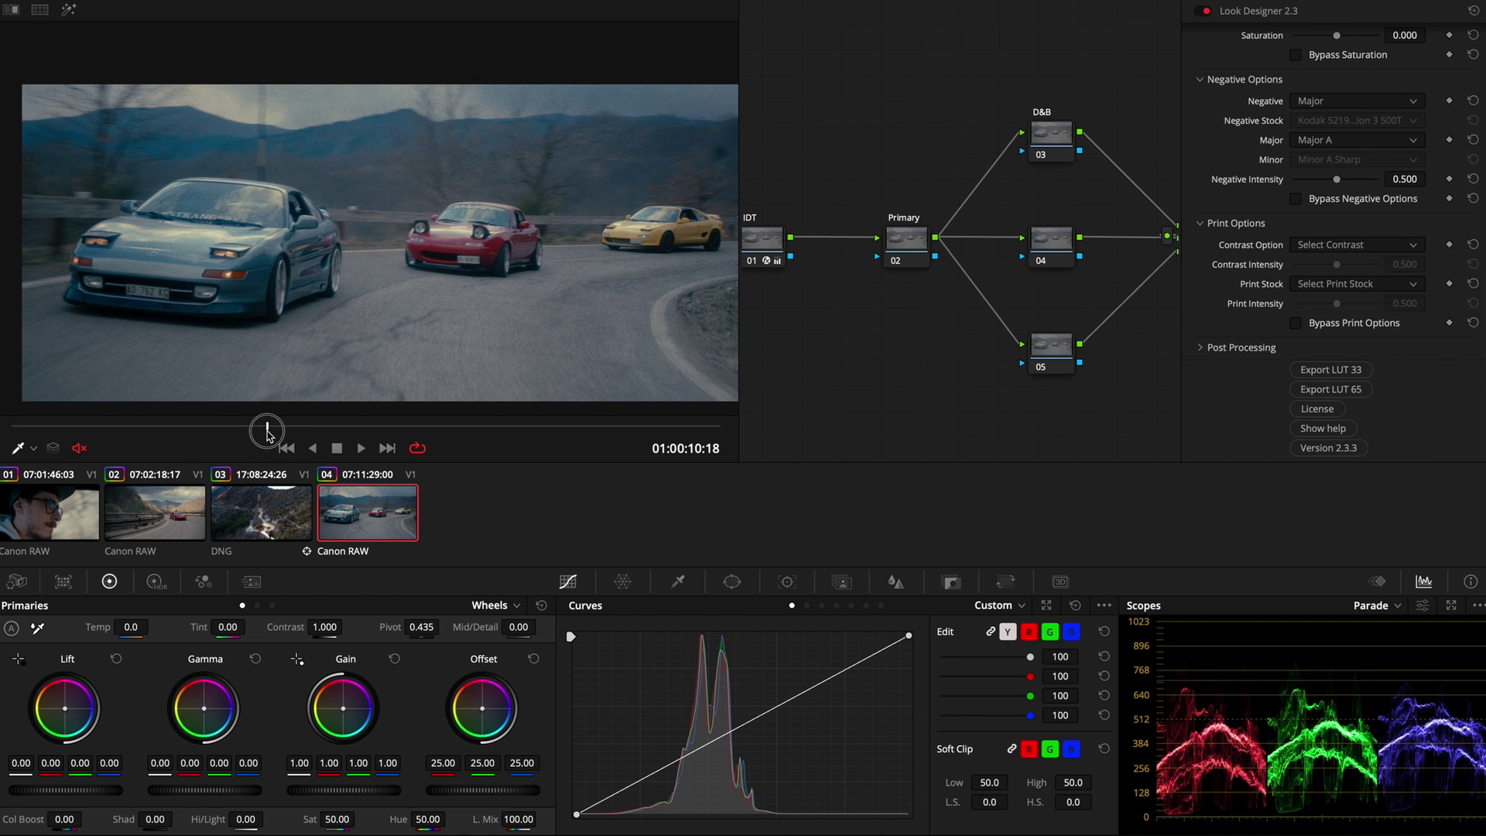
Try the Minor C negative look, viewing clip 04 at 01:00:14:21 and 01:00:13:07
click(308, 427)
drag(308, 431, 307, 431)
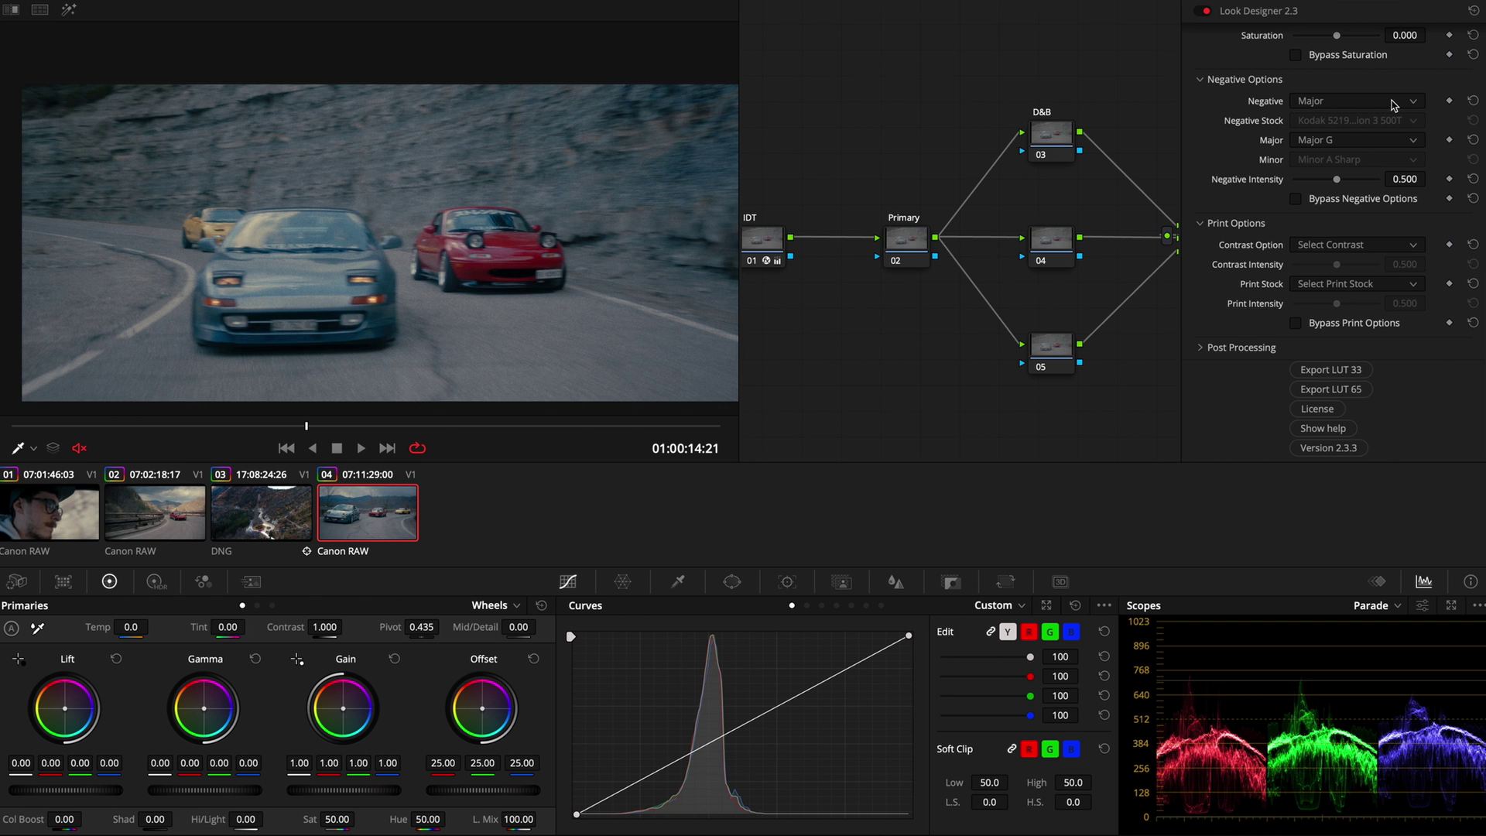
click(1352, 102)
click(1335, 173)
click(1343, 161)
click(1346, 248)
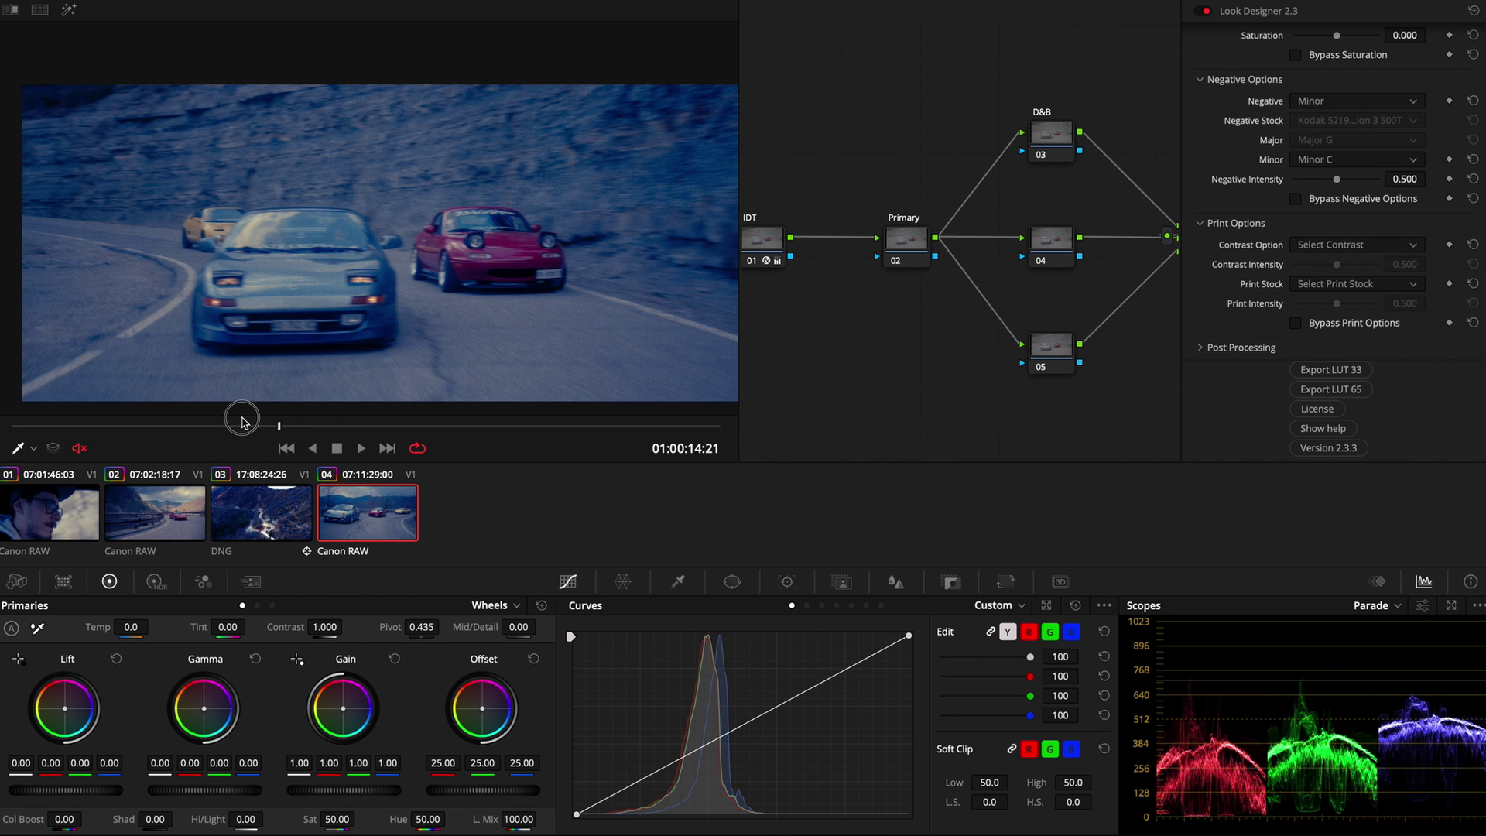
click(192, 425)
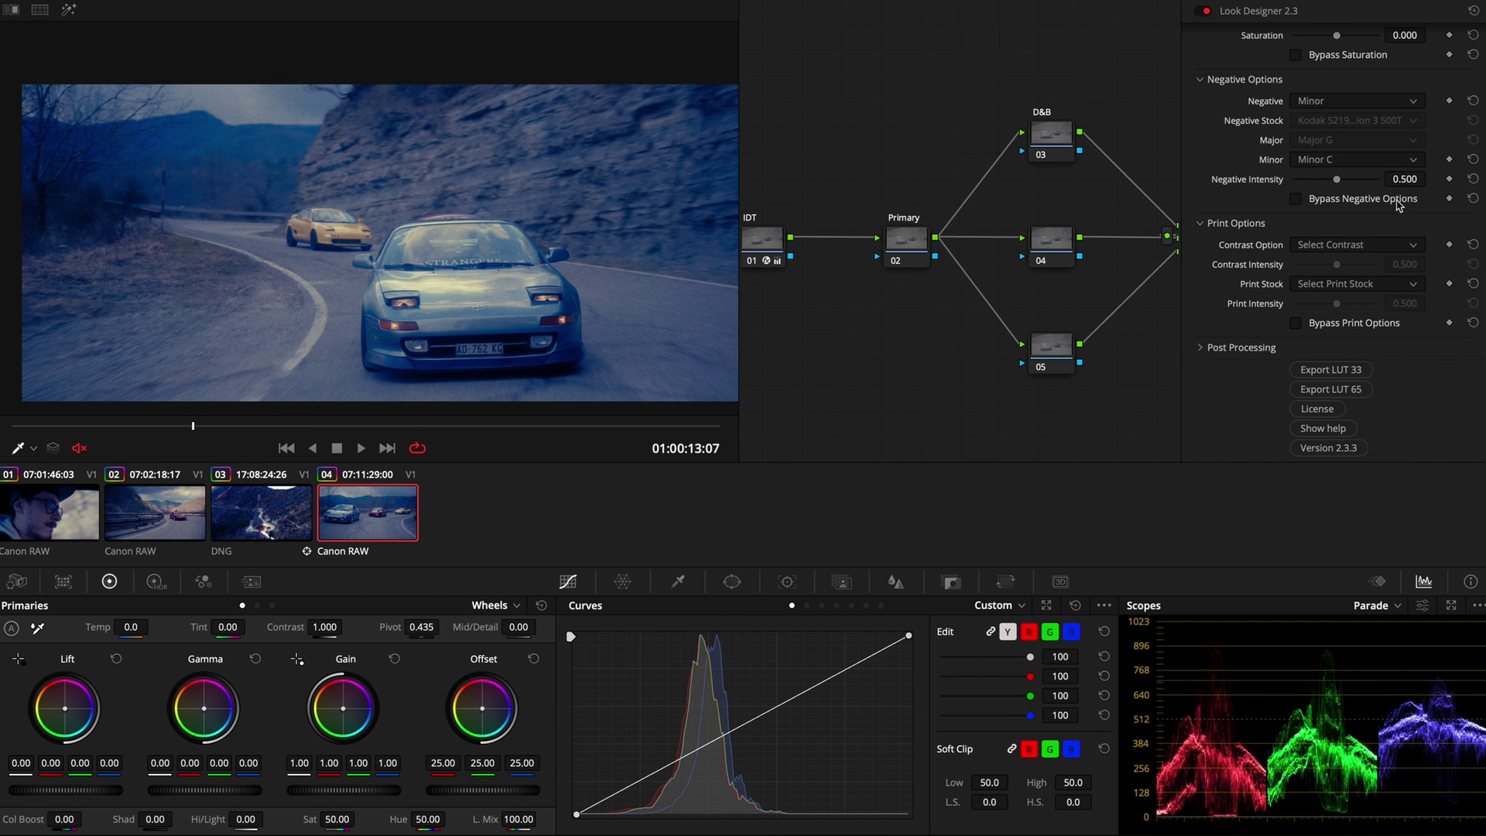
Compare the Minor E, Minor F, Minor G, Minor D and Minor C negative looks on clip 04
click(1355, 160)
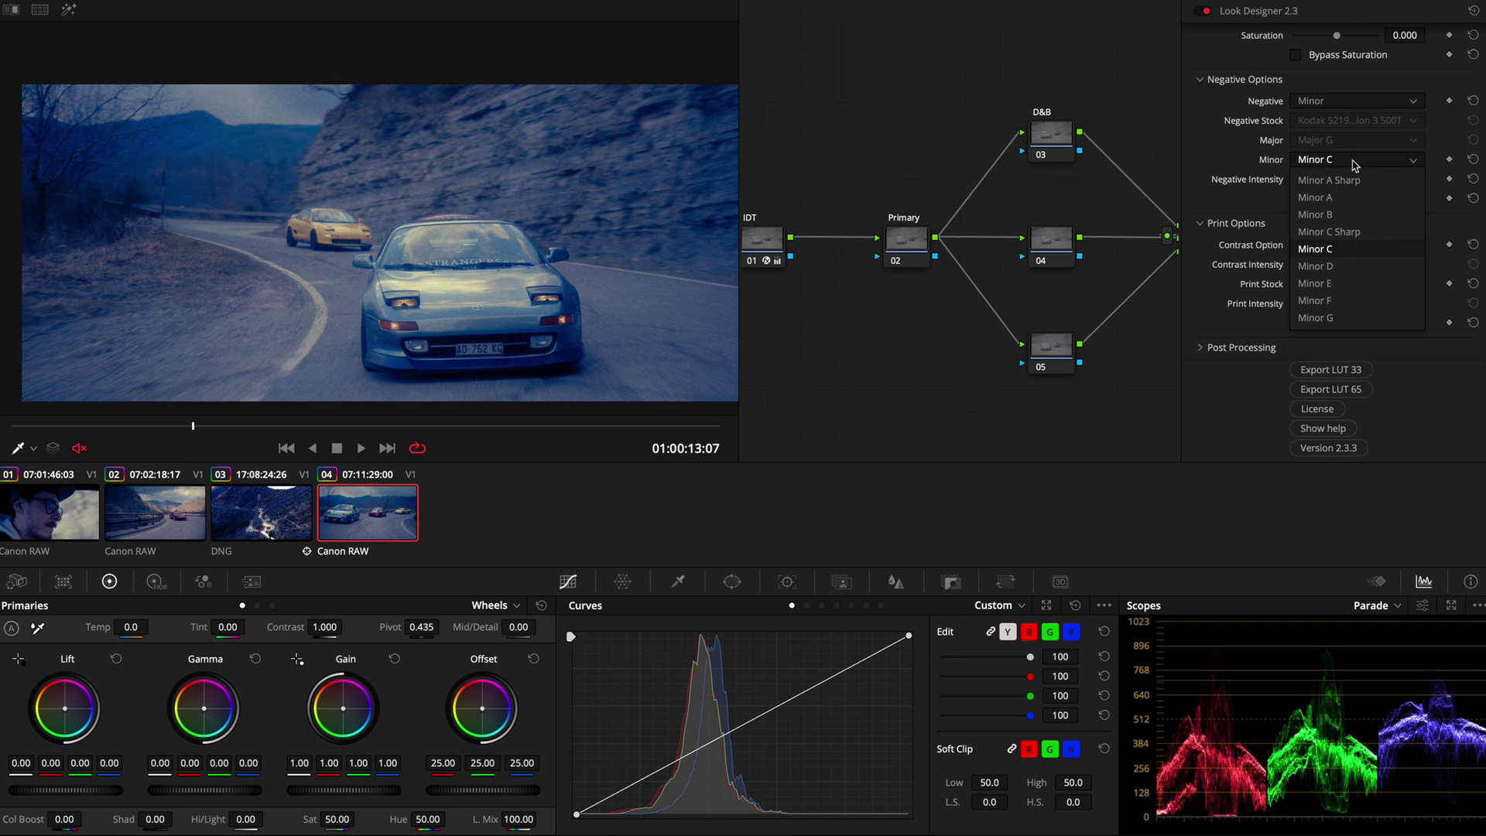
click(1354, 283)
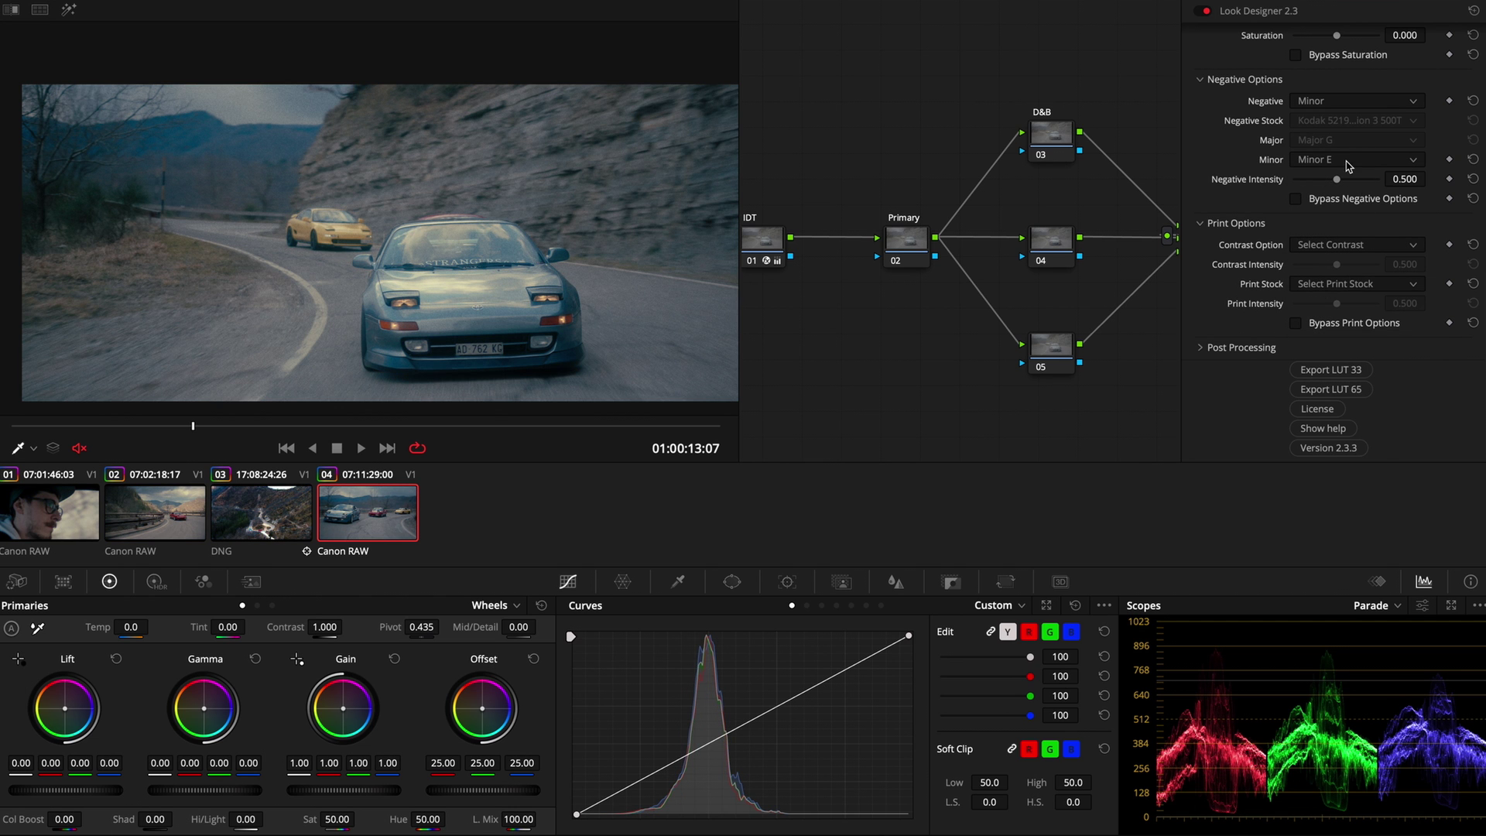
click(1348, 163)
click(1323, 302)
click(1350, 163)
click(1331, 317)
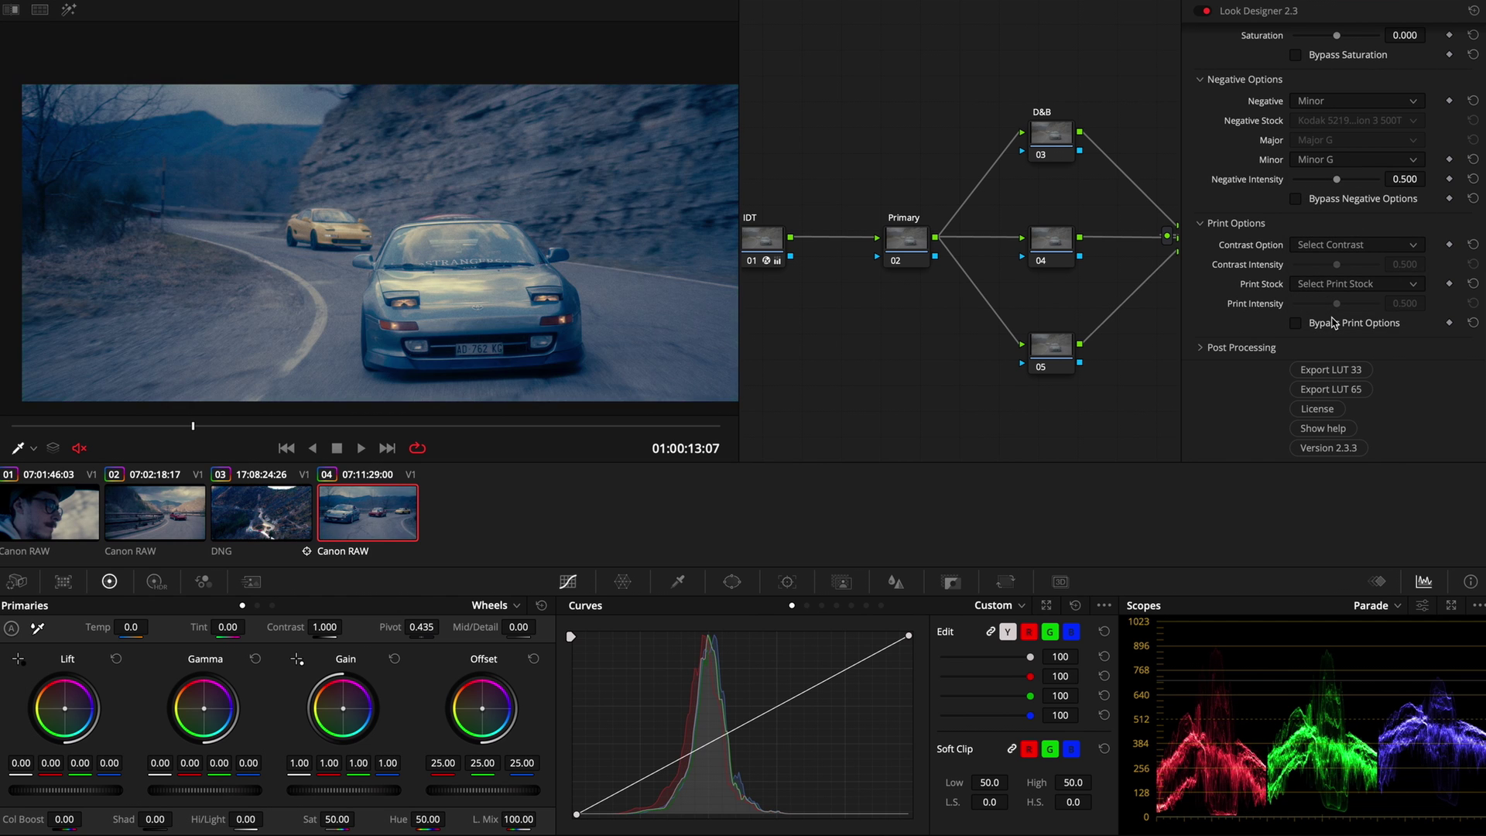
click(1366, 160)
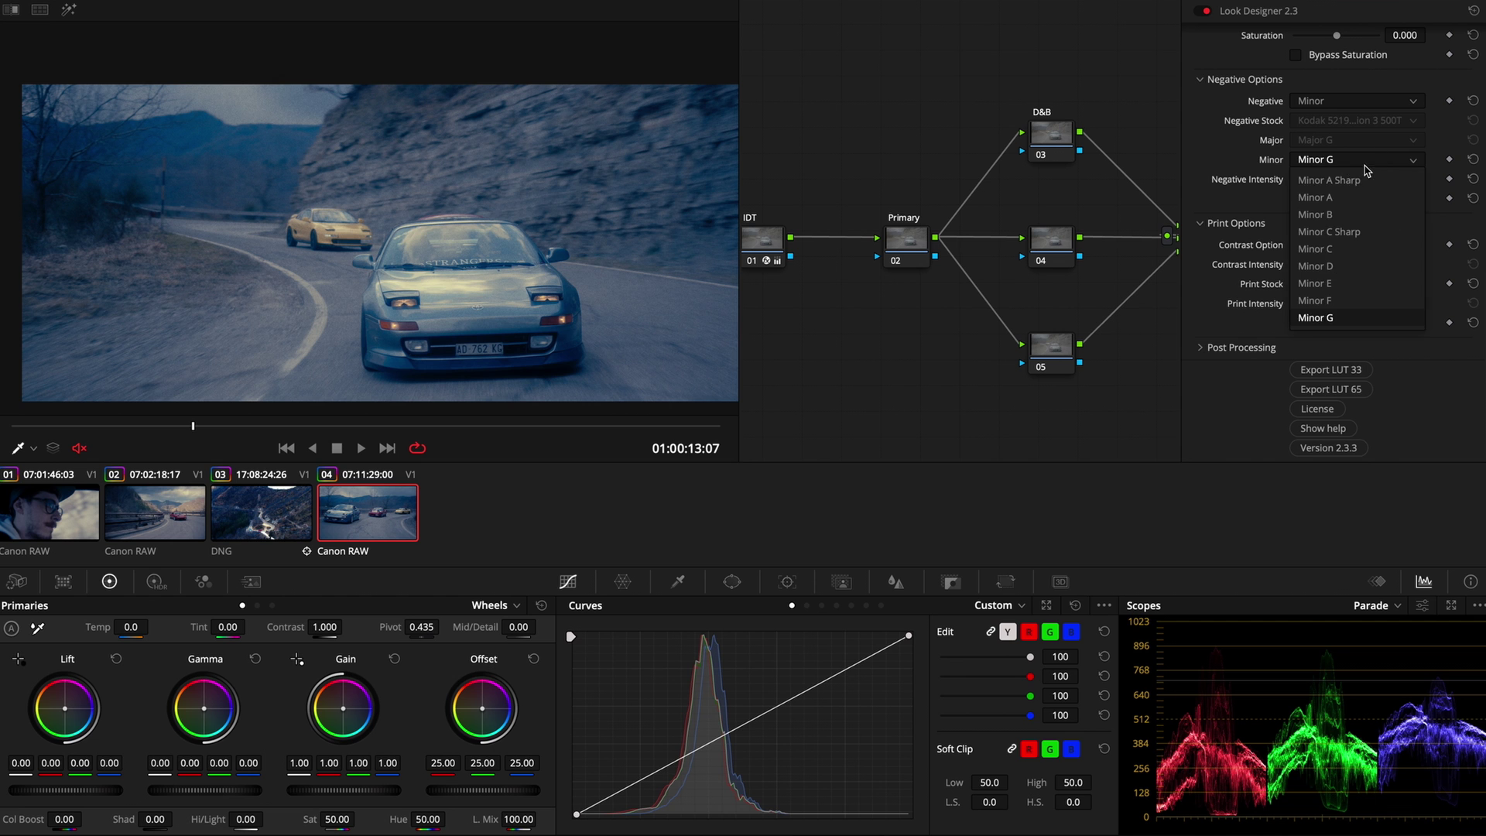
click(1336, 264)
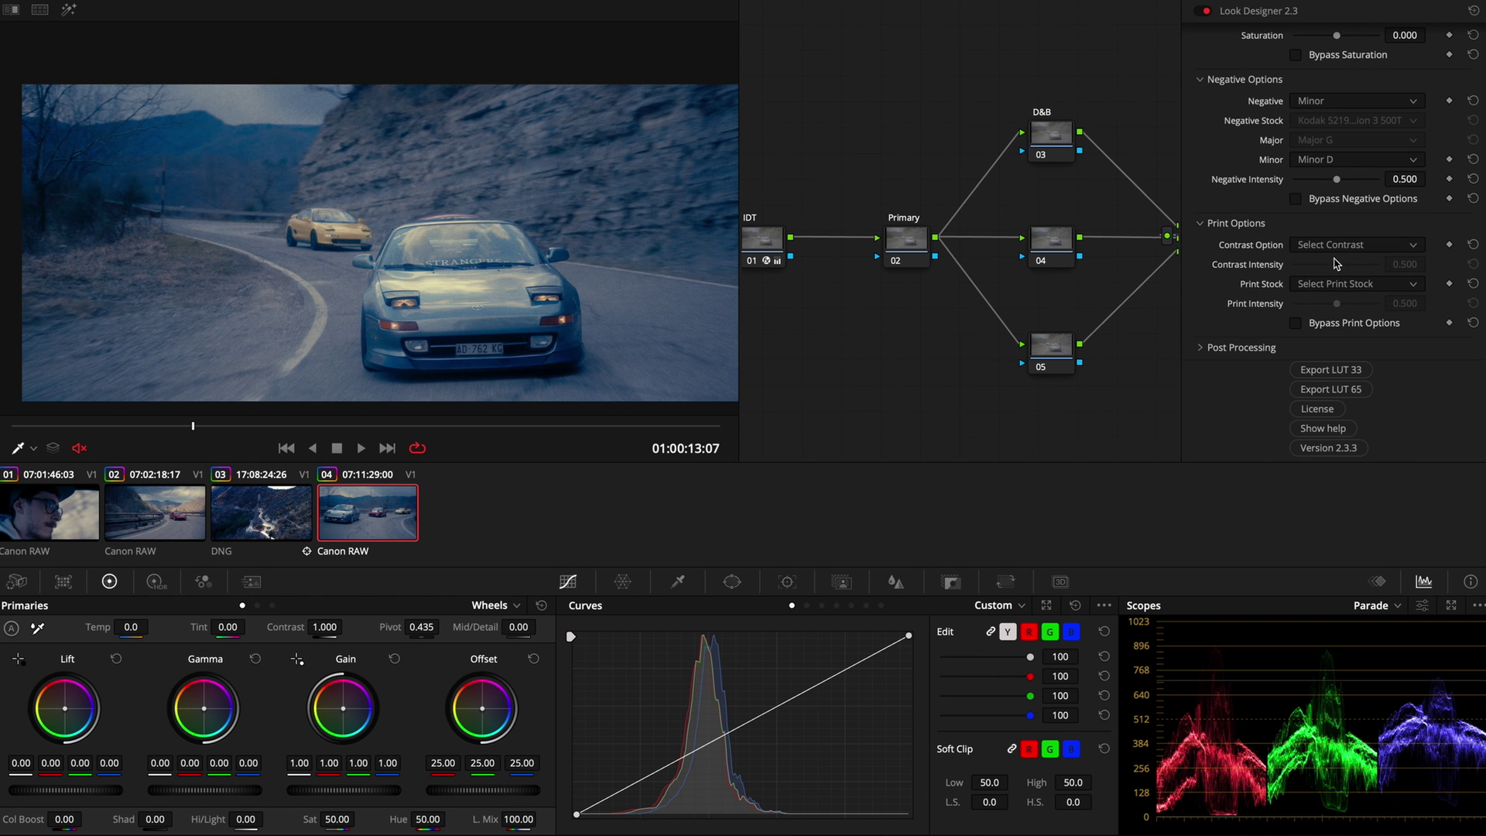
click(1330, 163)
click(1330, 248)
Set the negative type back to Major and try Major G Sharp, Major E and Major C
click(1313, 101)
click(1316, 155)
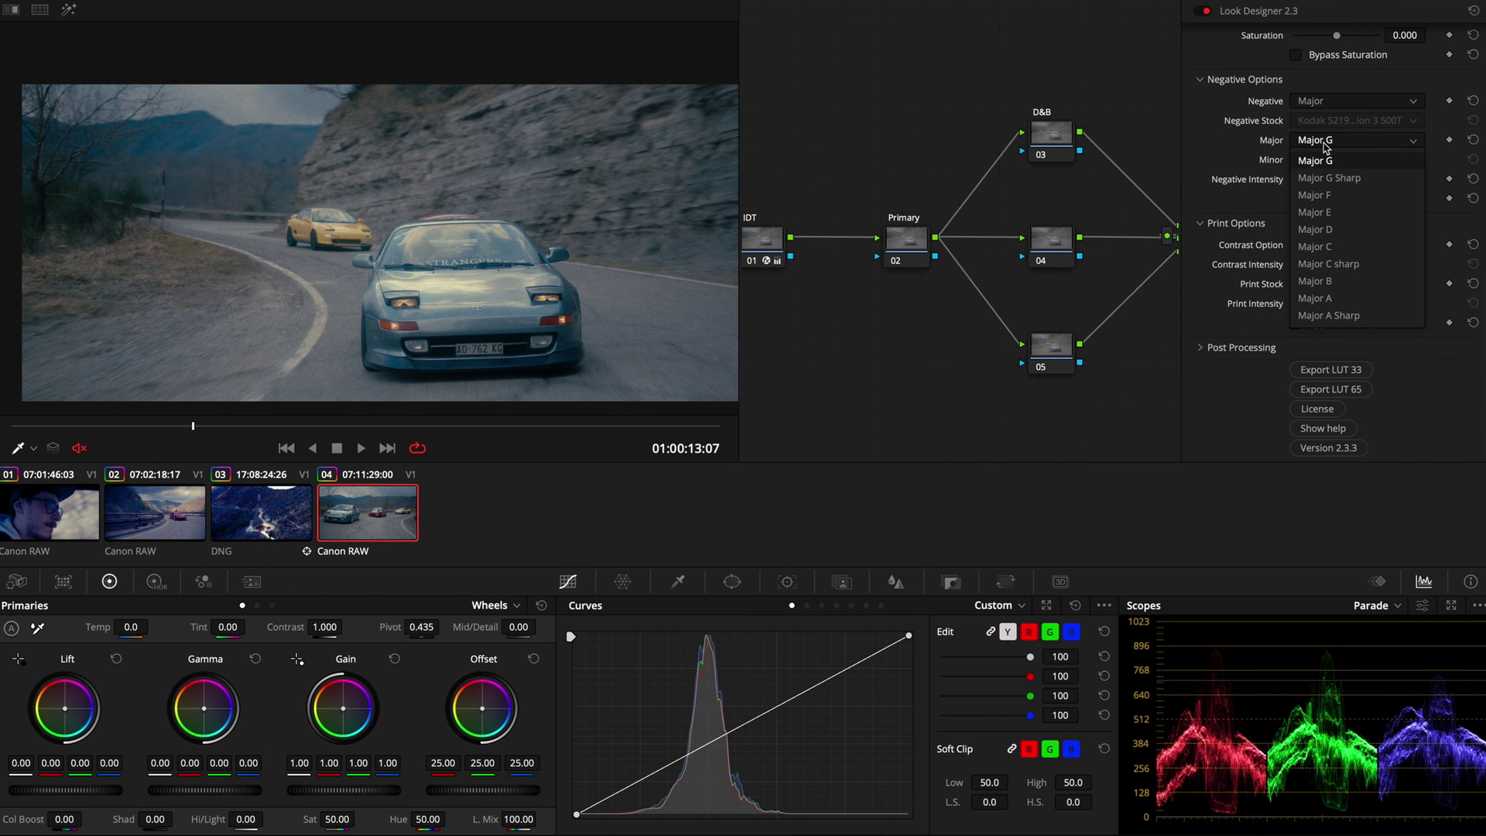
click(1325, 142)
click(1339, 179)
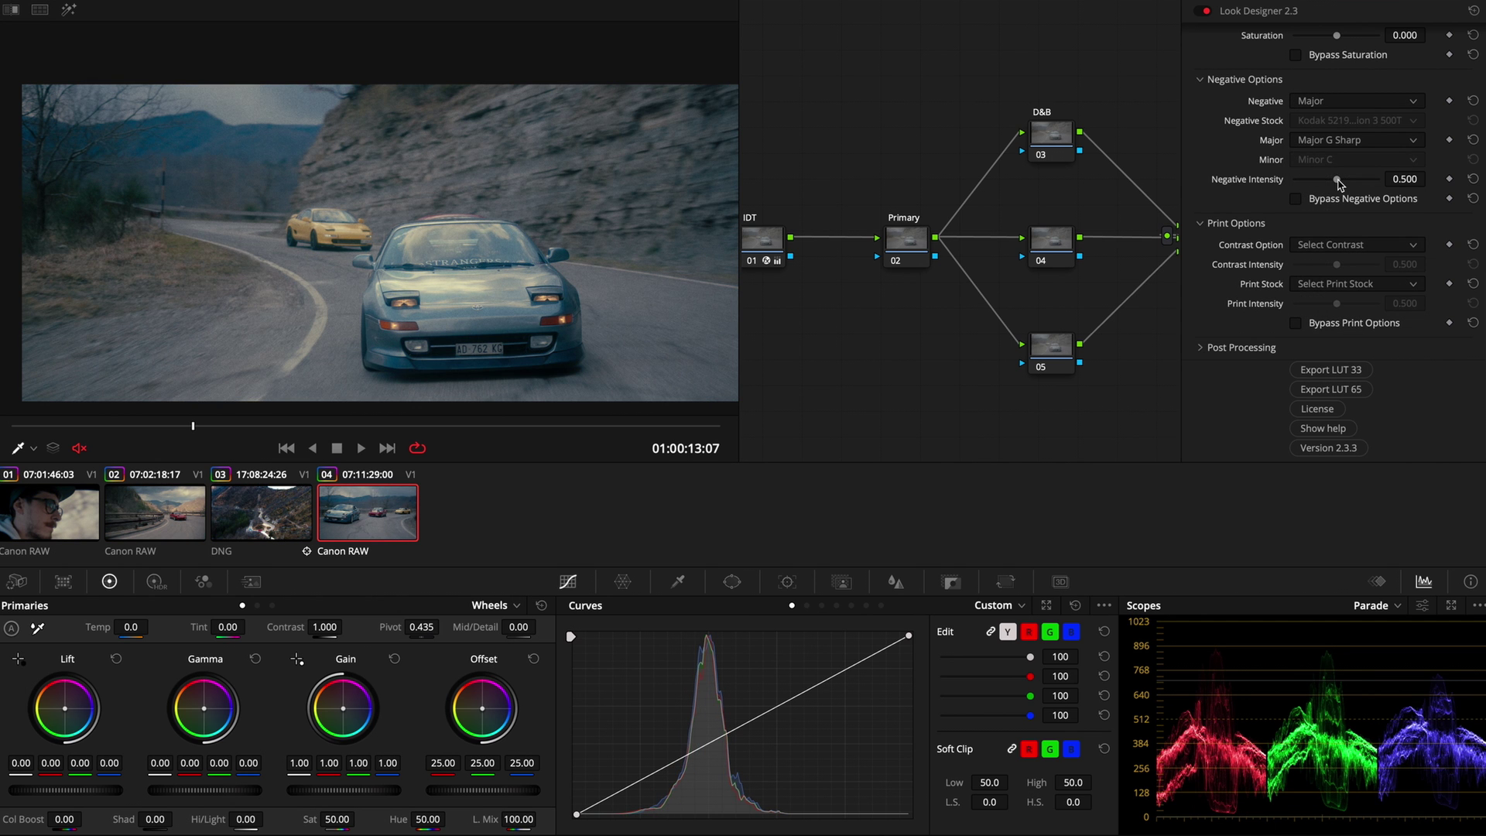
click(1327, 140)
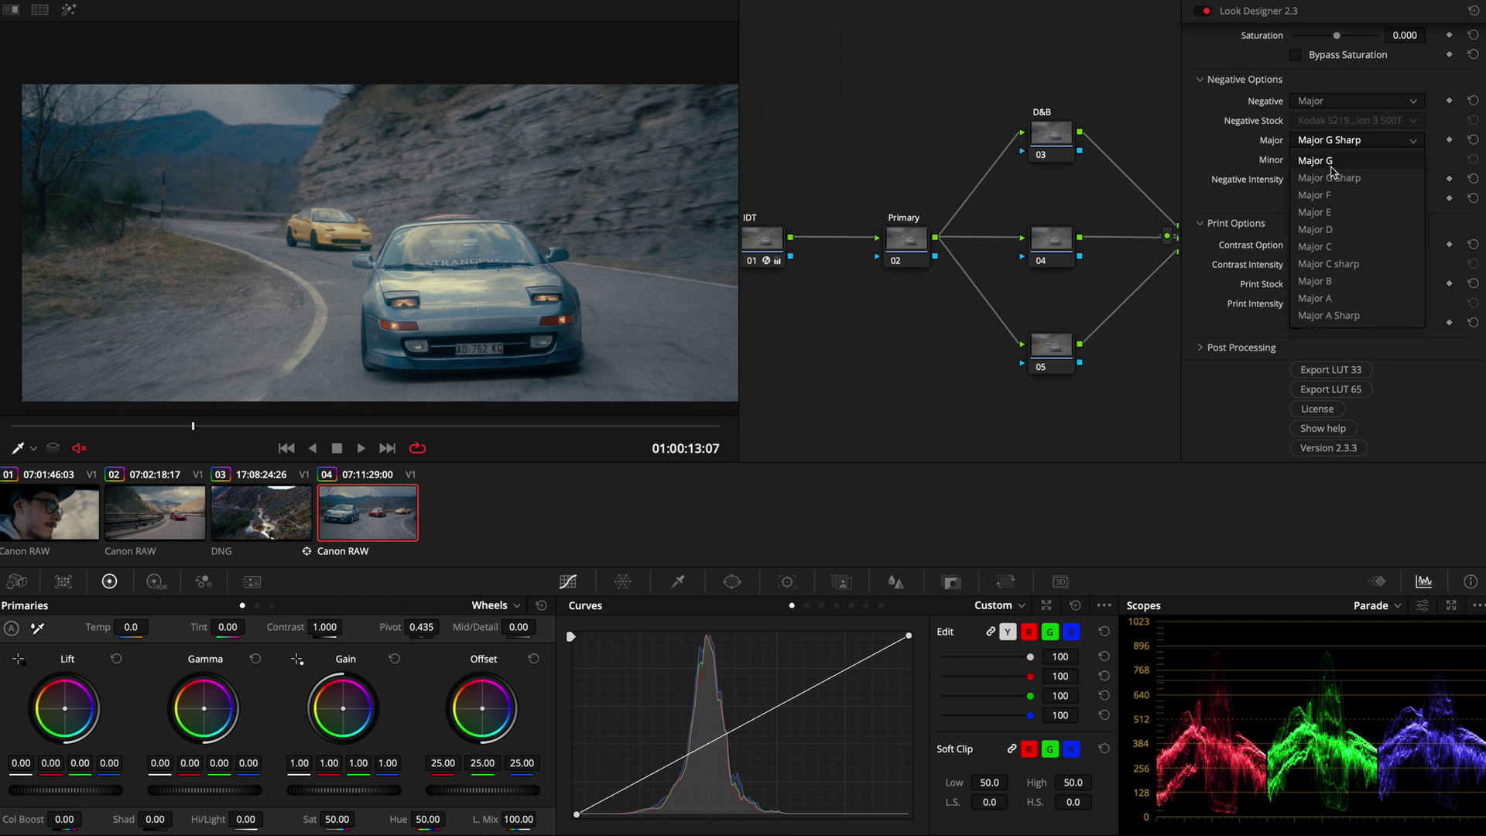
click(1339, 208)
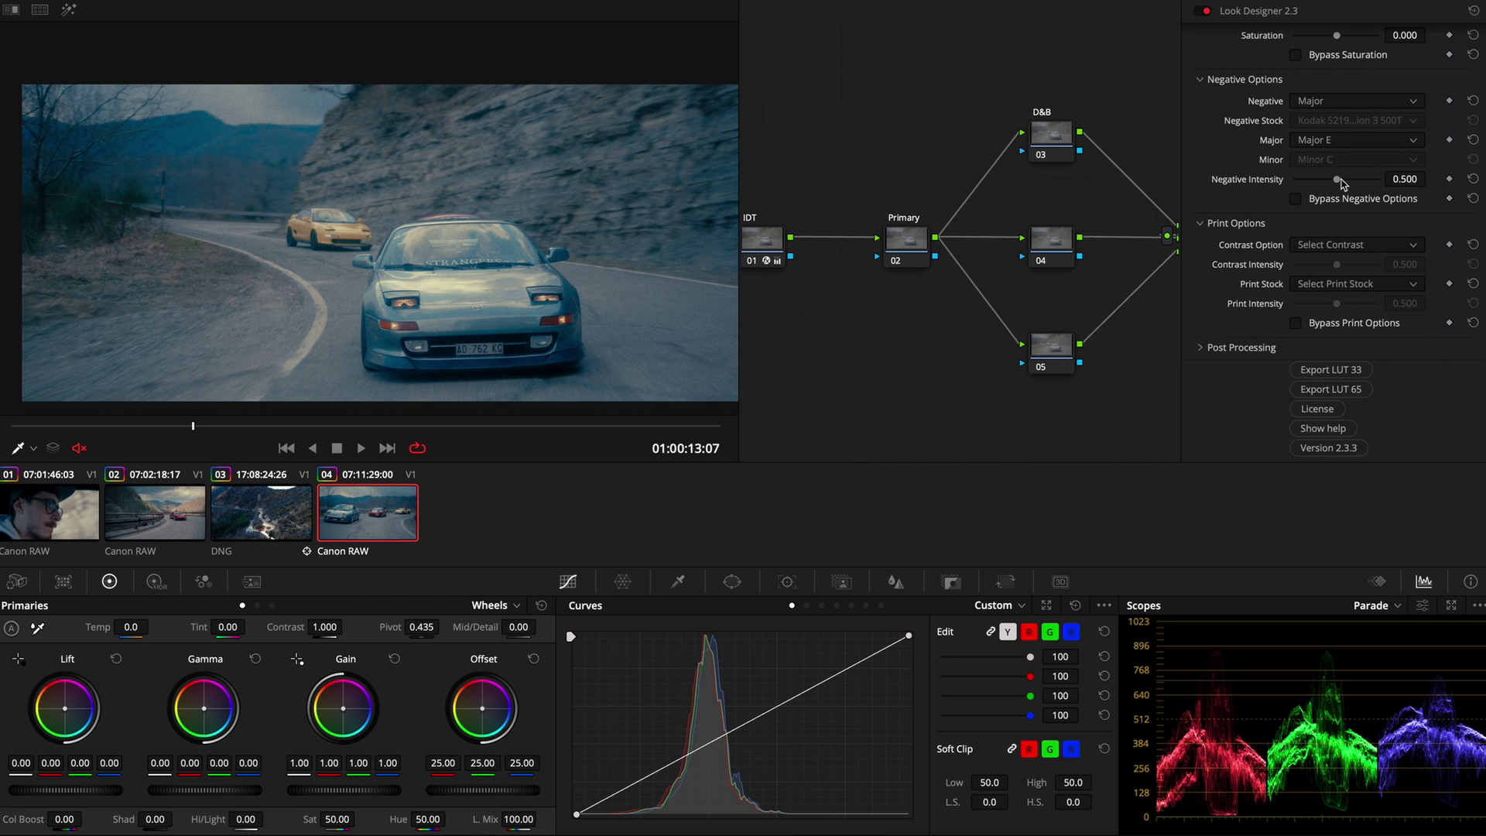
click(1331, 145)
click(1343, 248)
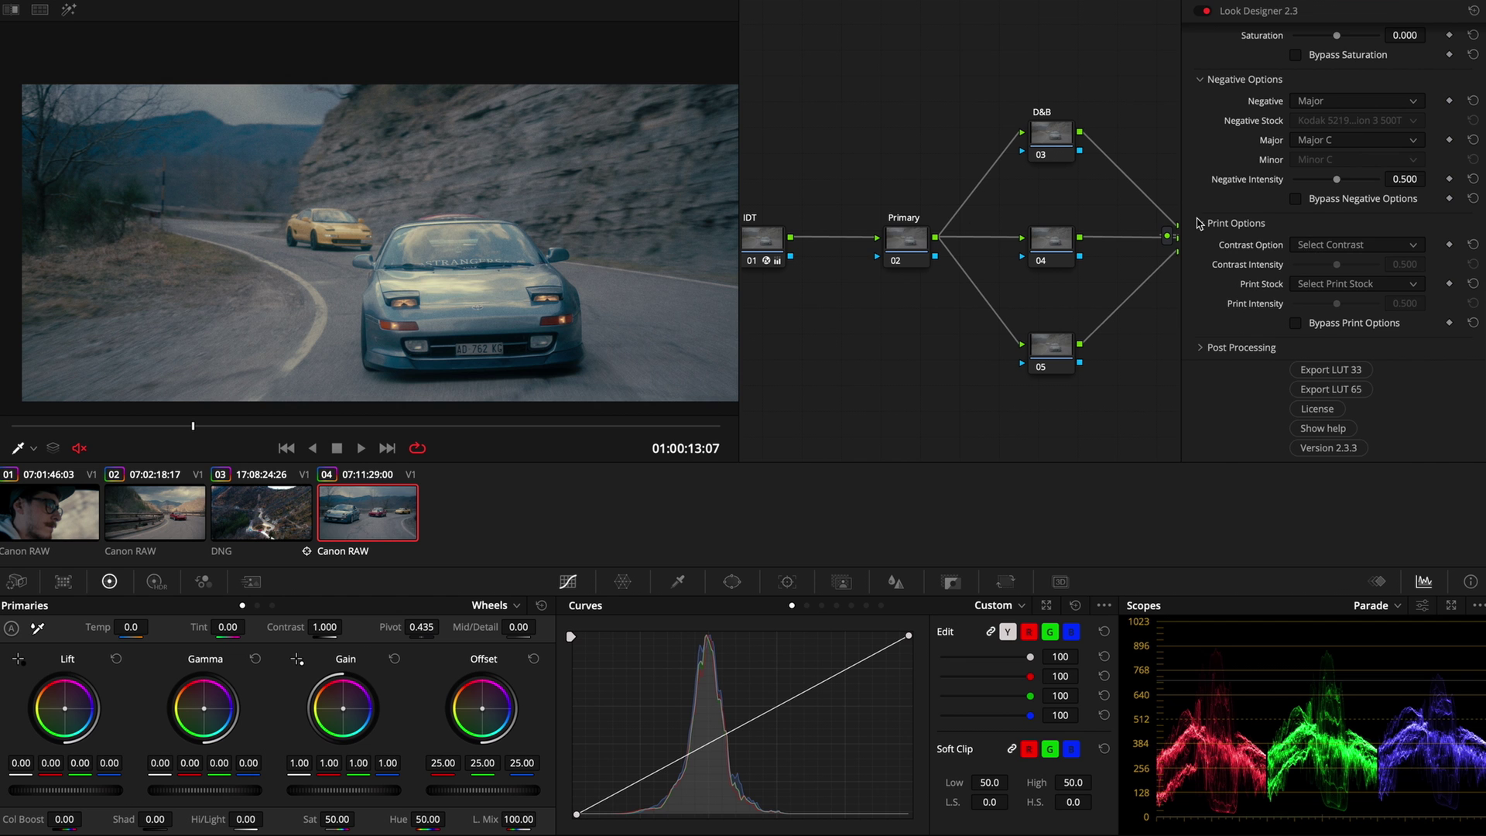
On clip 04's Primary node, try a warmer gain balance, undo it, and set the Temp to 160
click(899, 243)
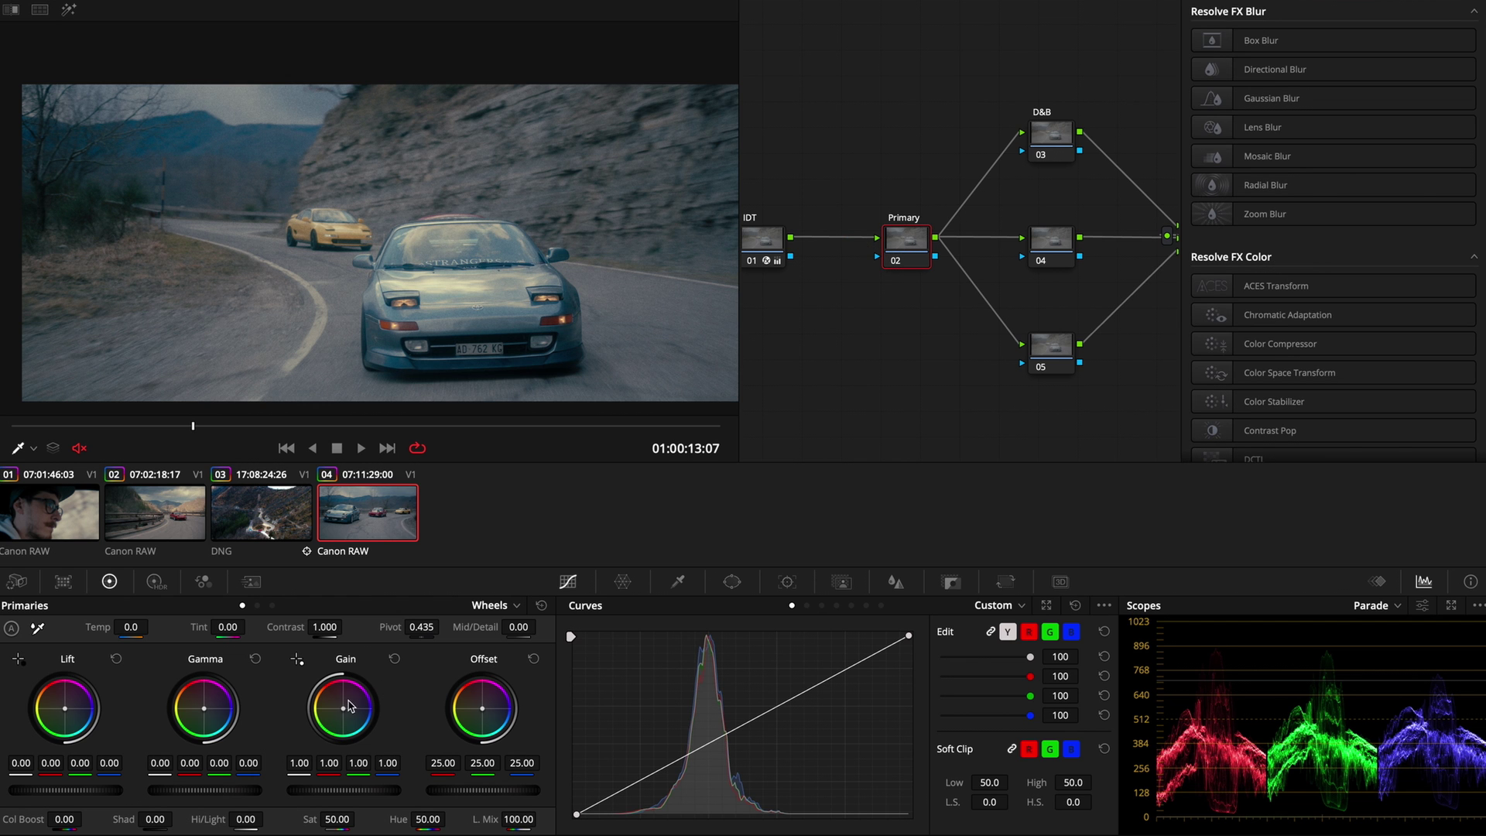
drag(347, 707, 338, 702)
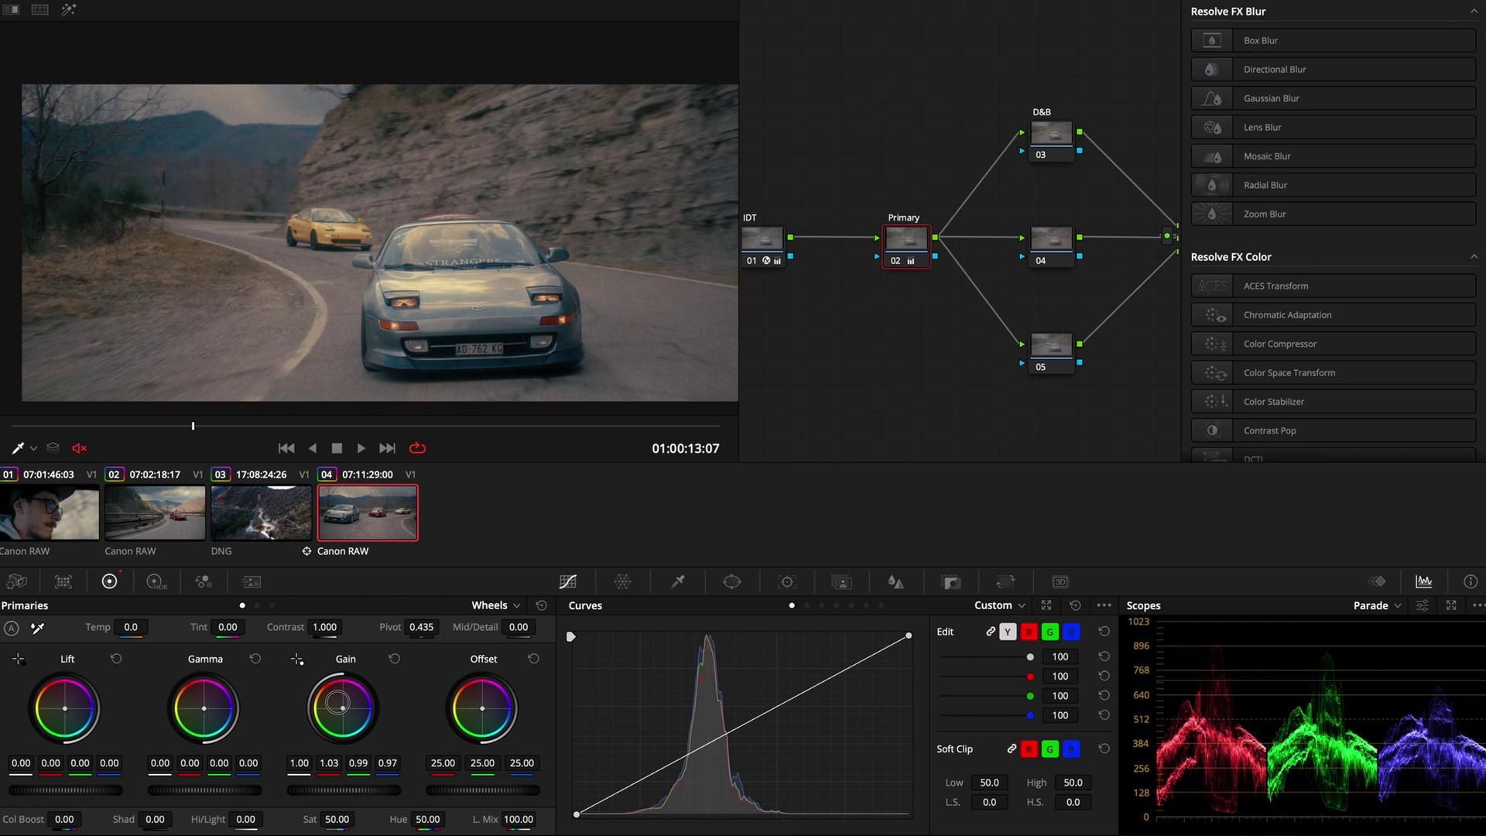
key(super+z)
drag(131, 627, 143, 627)
In node 07's Look Designer, try Major C sharp, Major B and Major A, and settle on Major A Sharp
click(1304, 2)
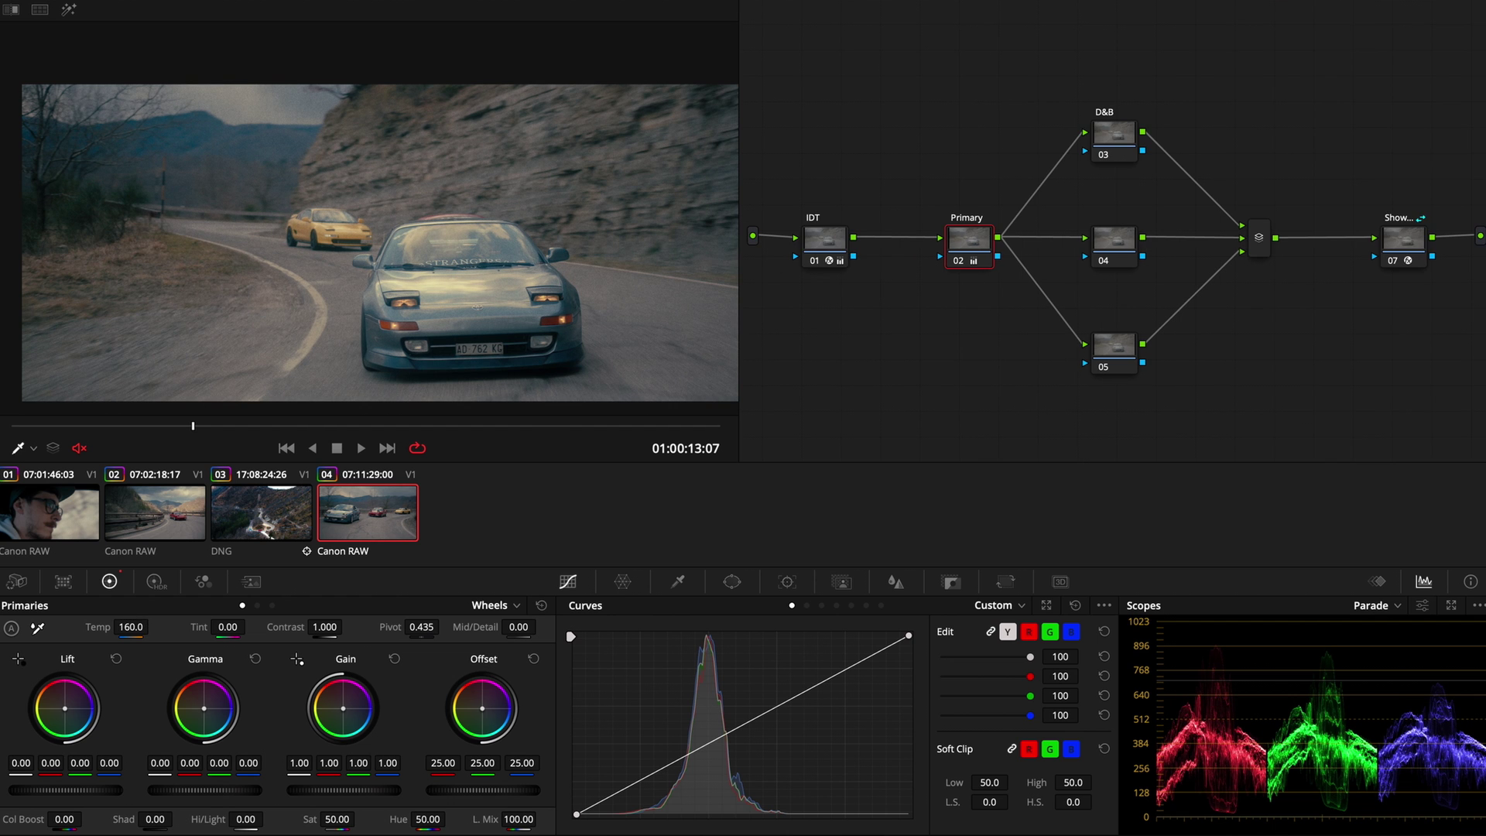
click(1420, 238)
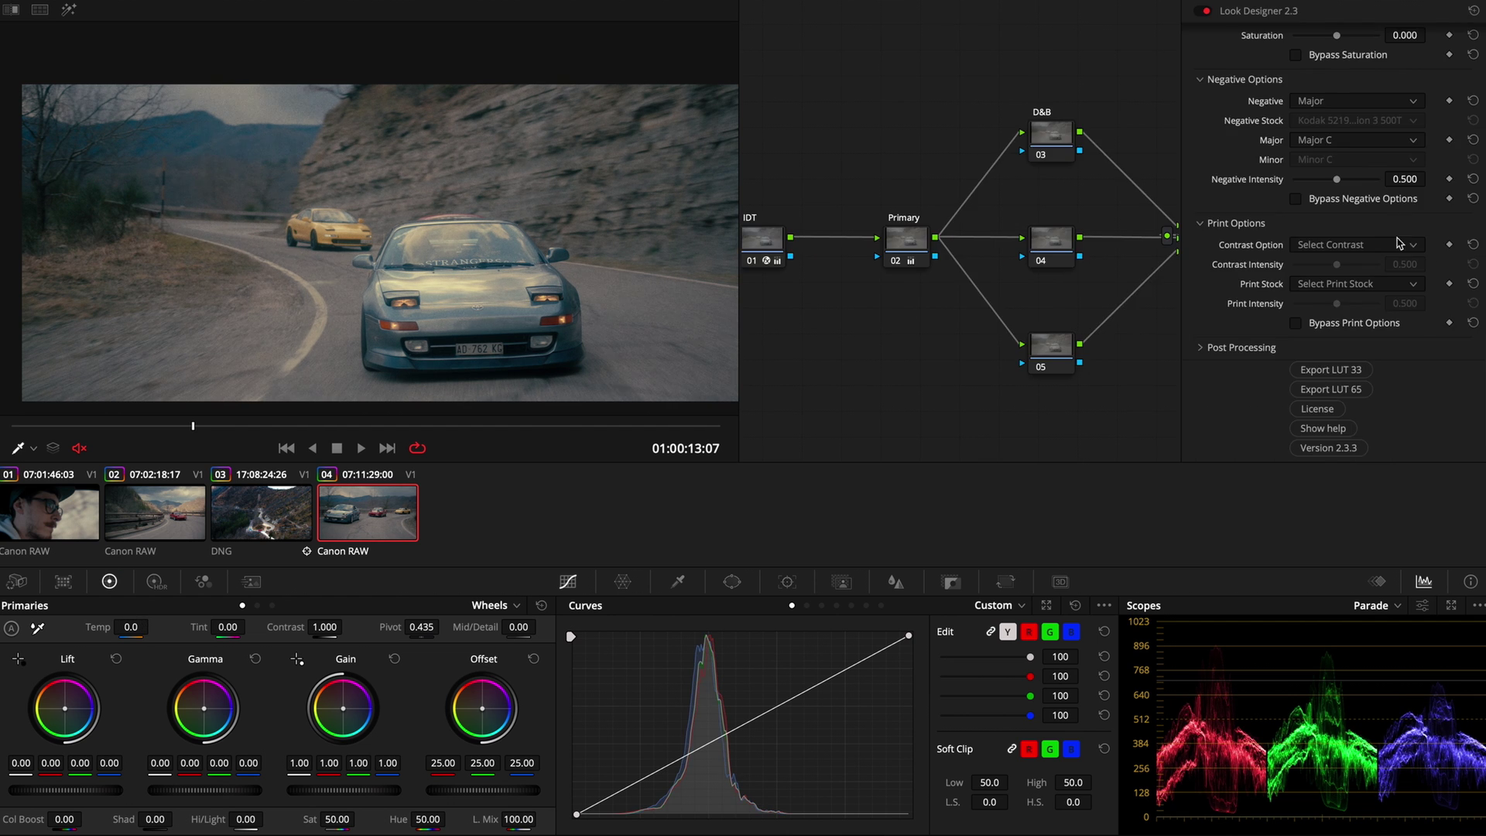
click(1354, 140)
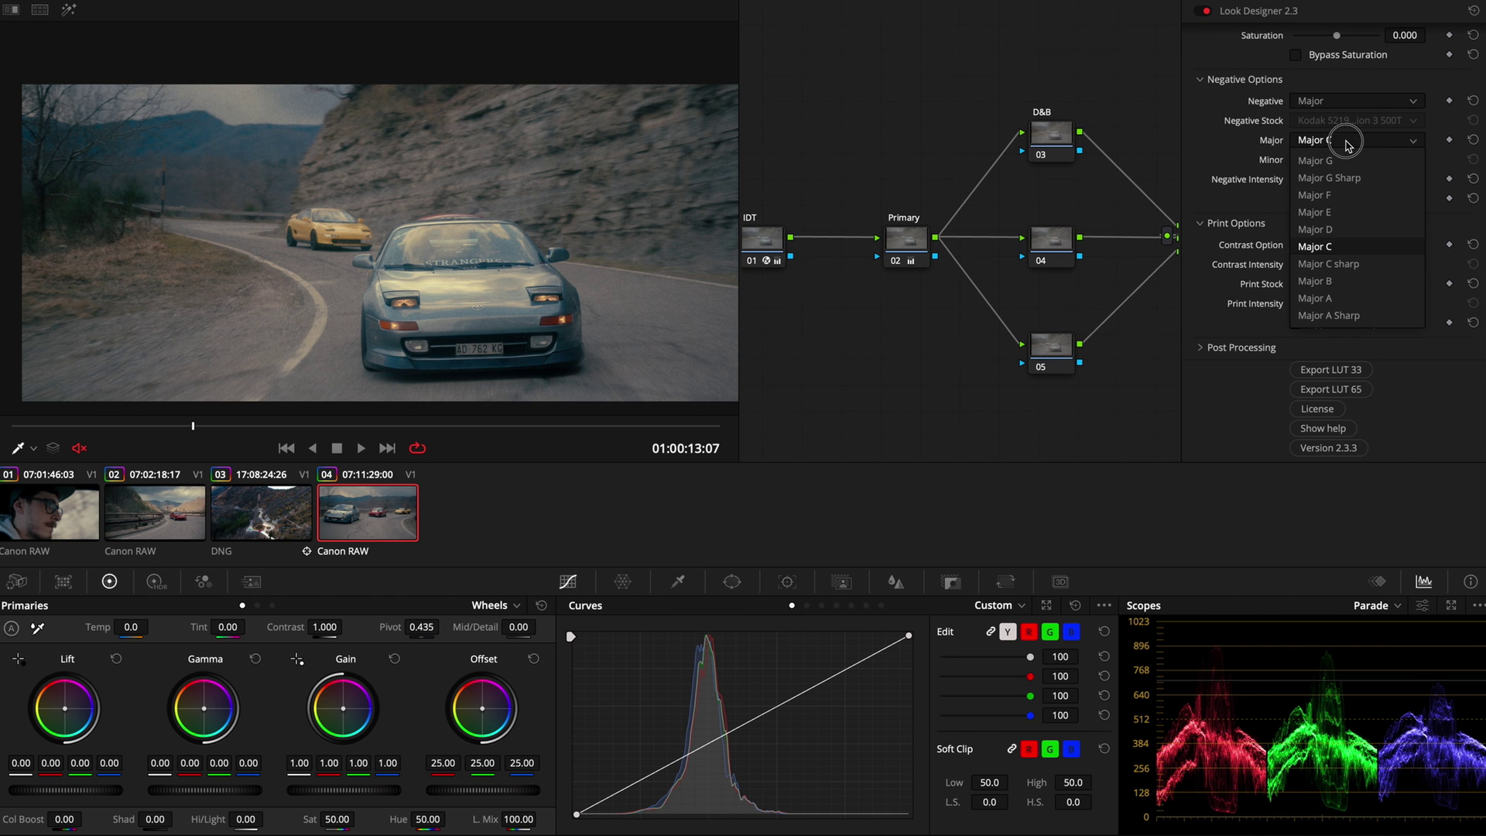
click(1353, 264)
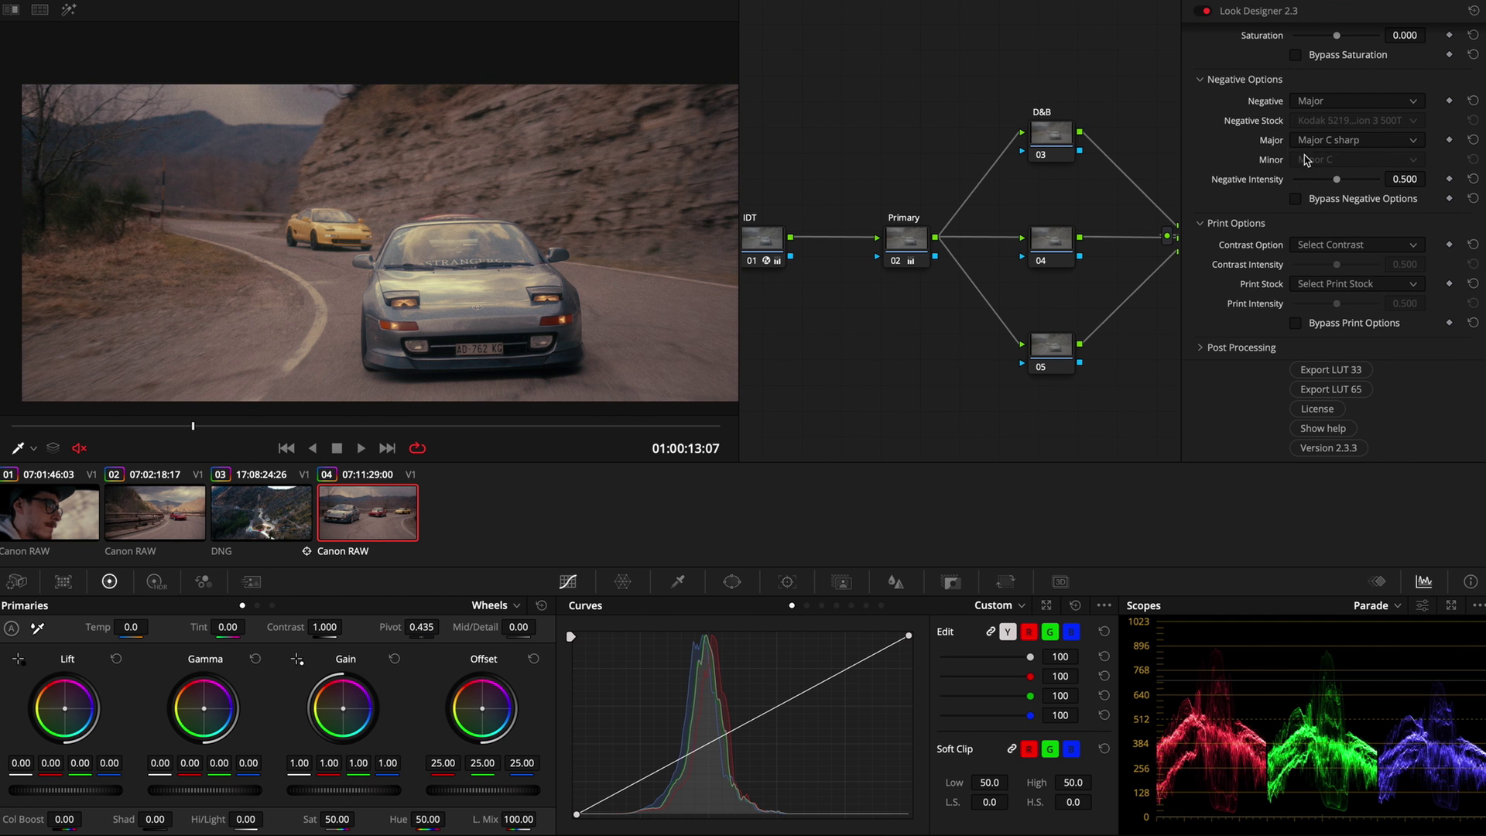
click(1342, 139)
click(1356, 282)
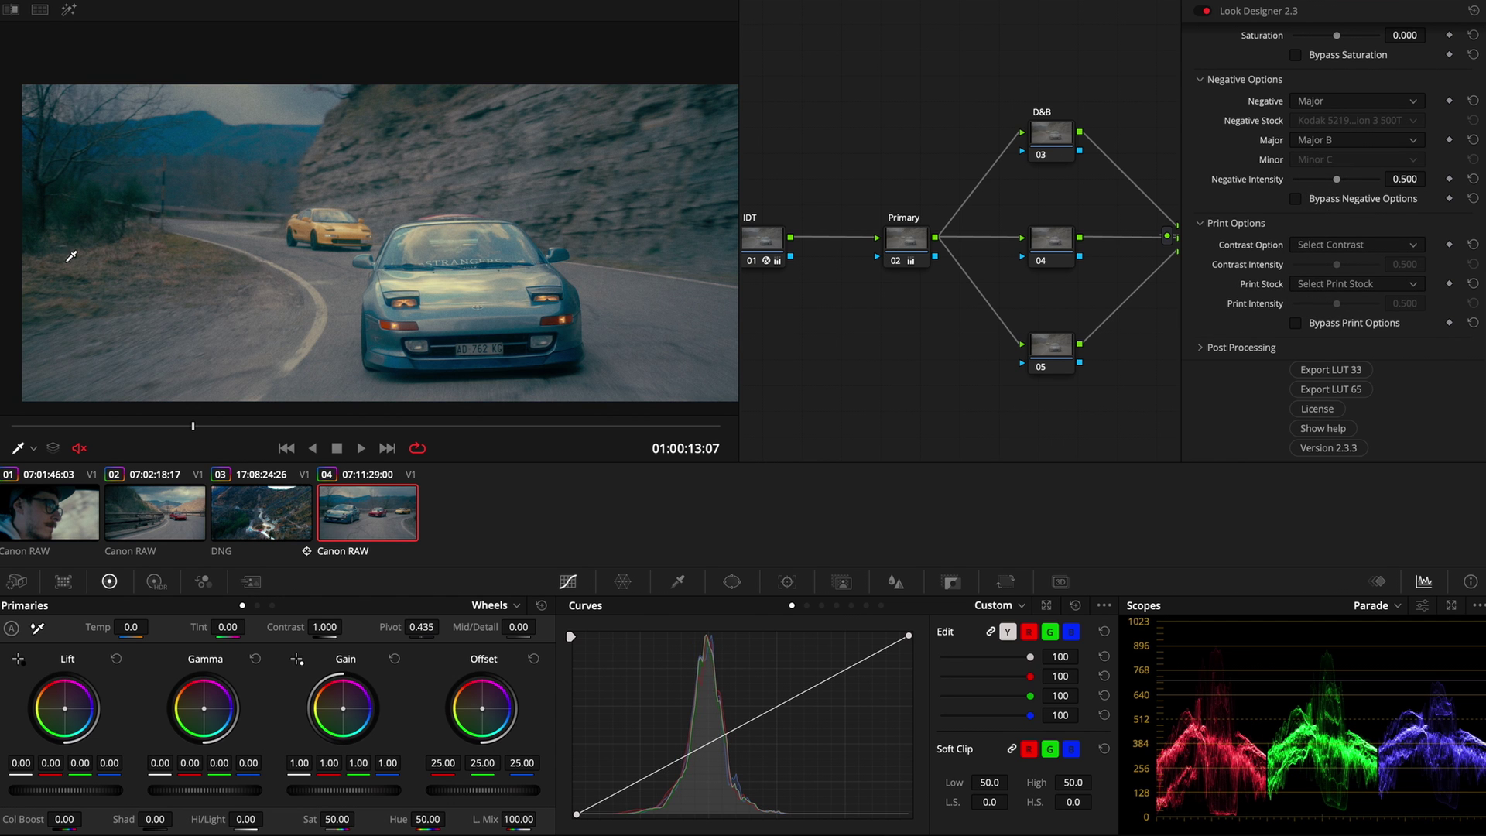
click(1335, 140)
click(1337, 298)
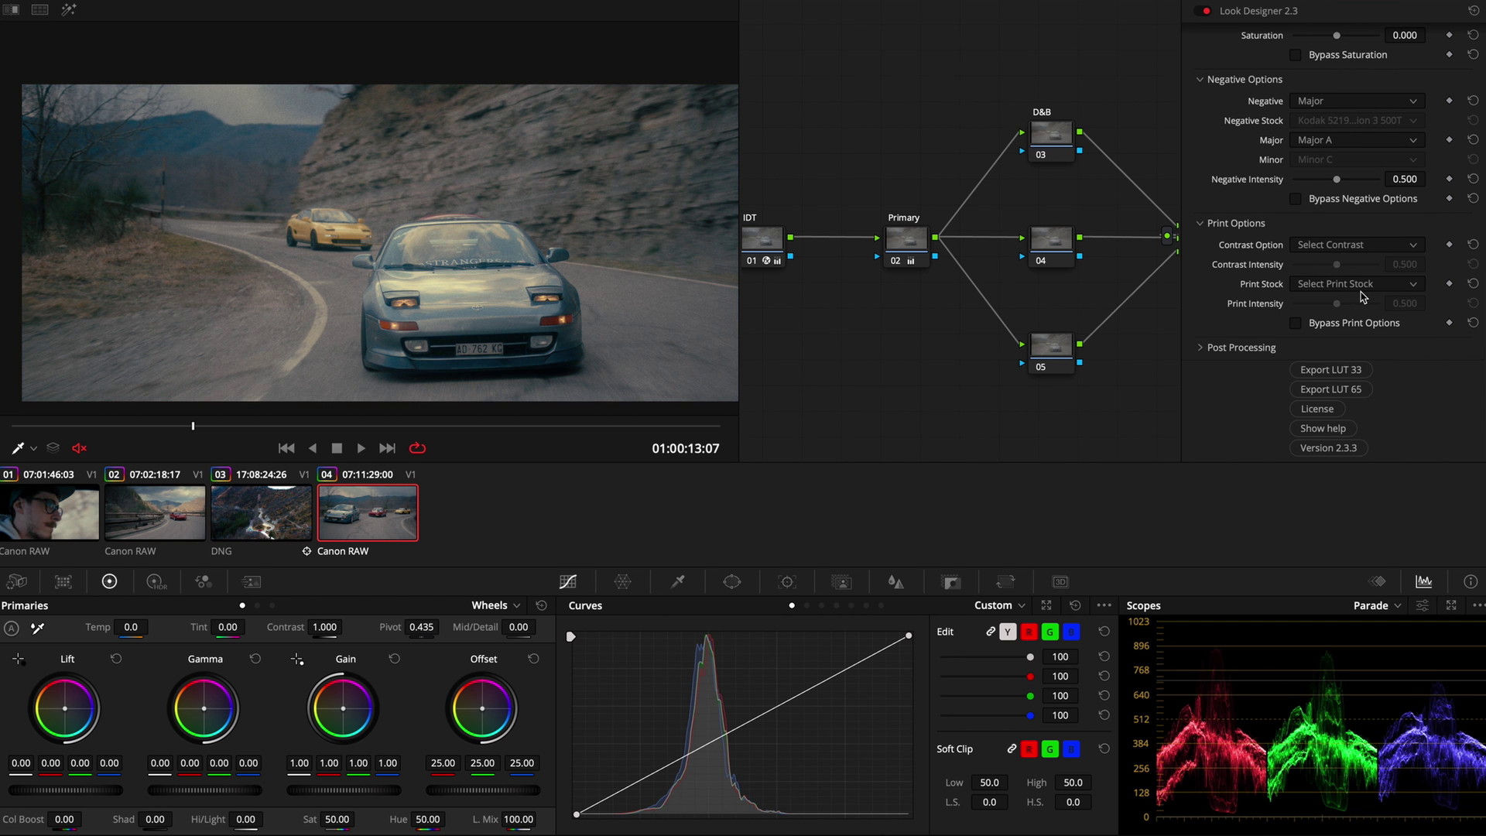
scroll(1238, 134, up, 2)
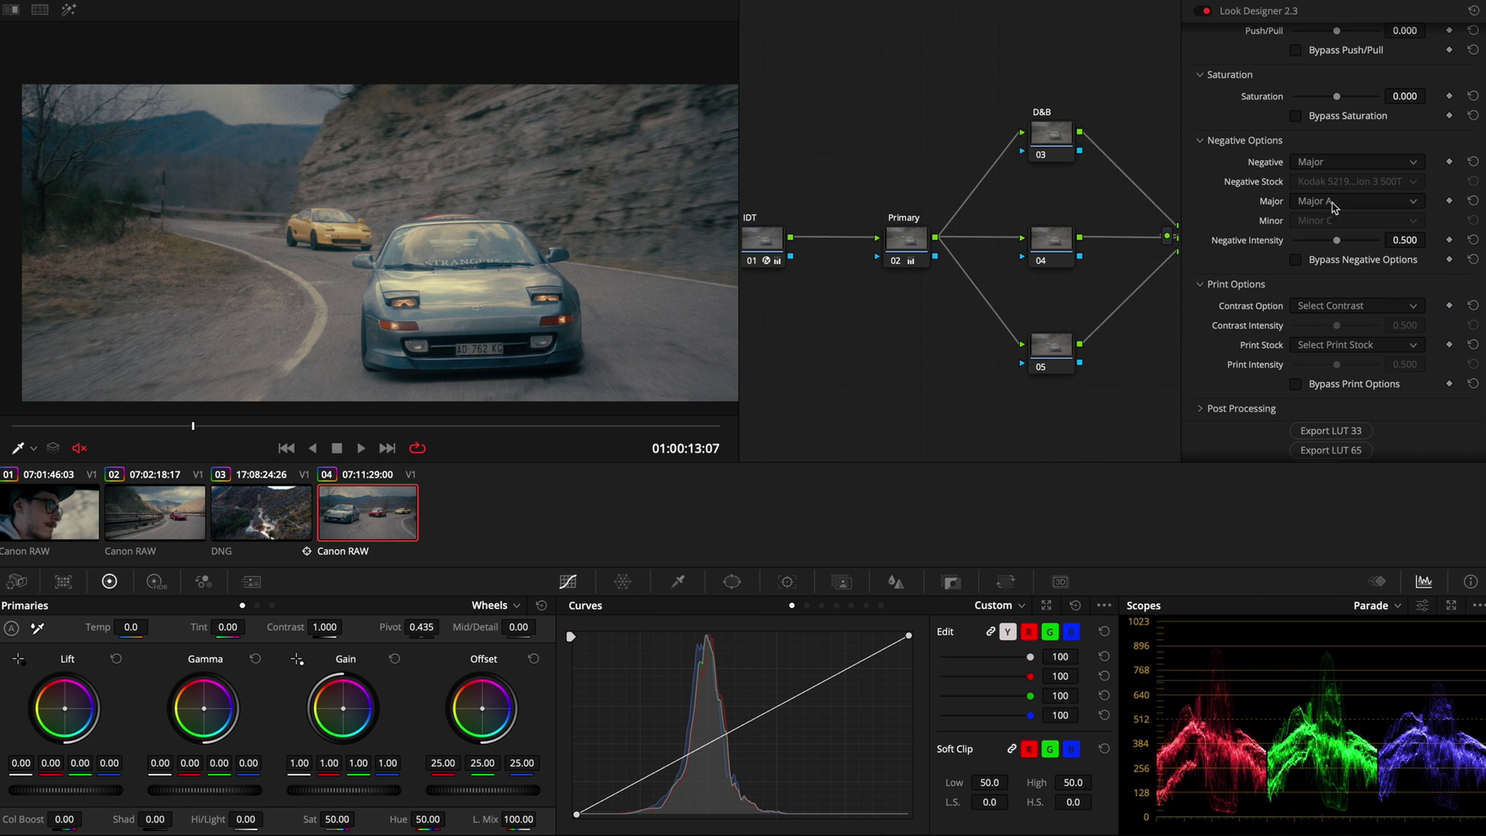
click(1298, 203)
click(1366, 377)
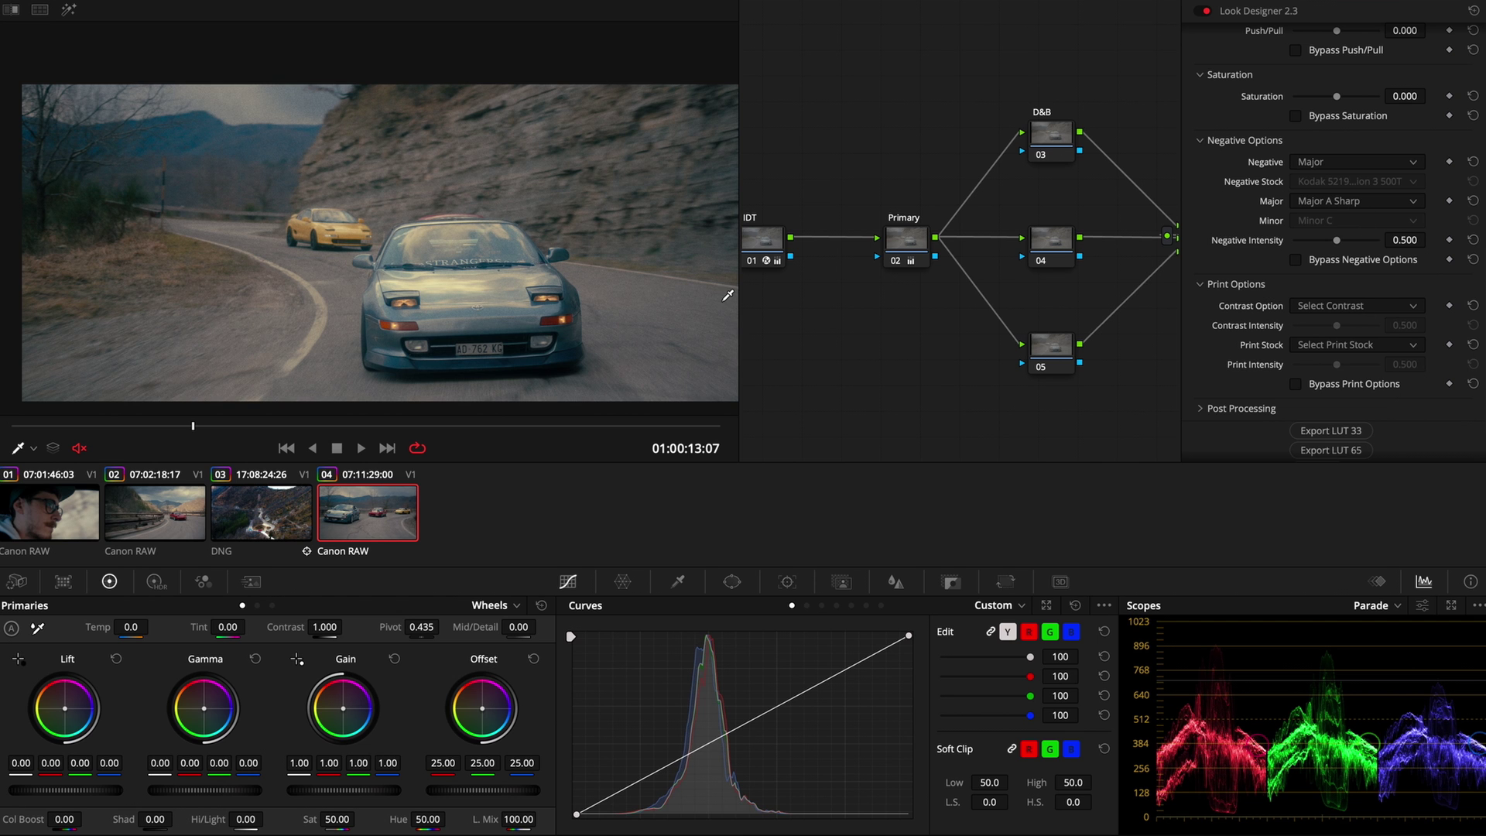
Play clip 04 from 01:00:13:07 to 01:00:16:09 to check the grade in motion
scroll(356, 209, down, 4)
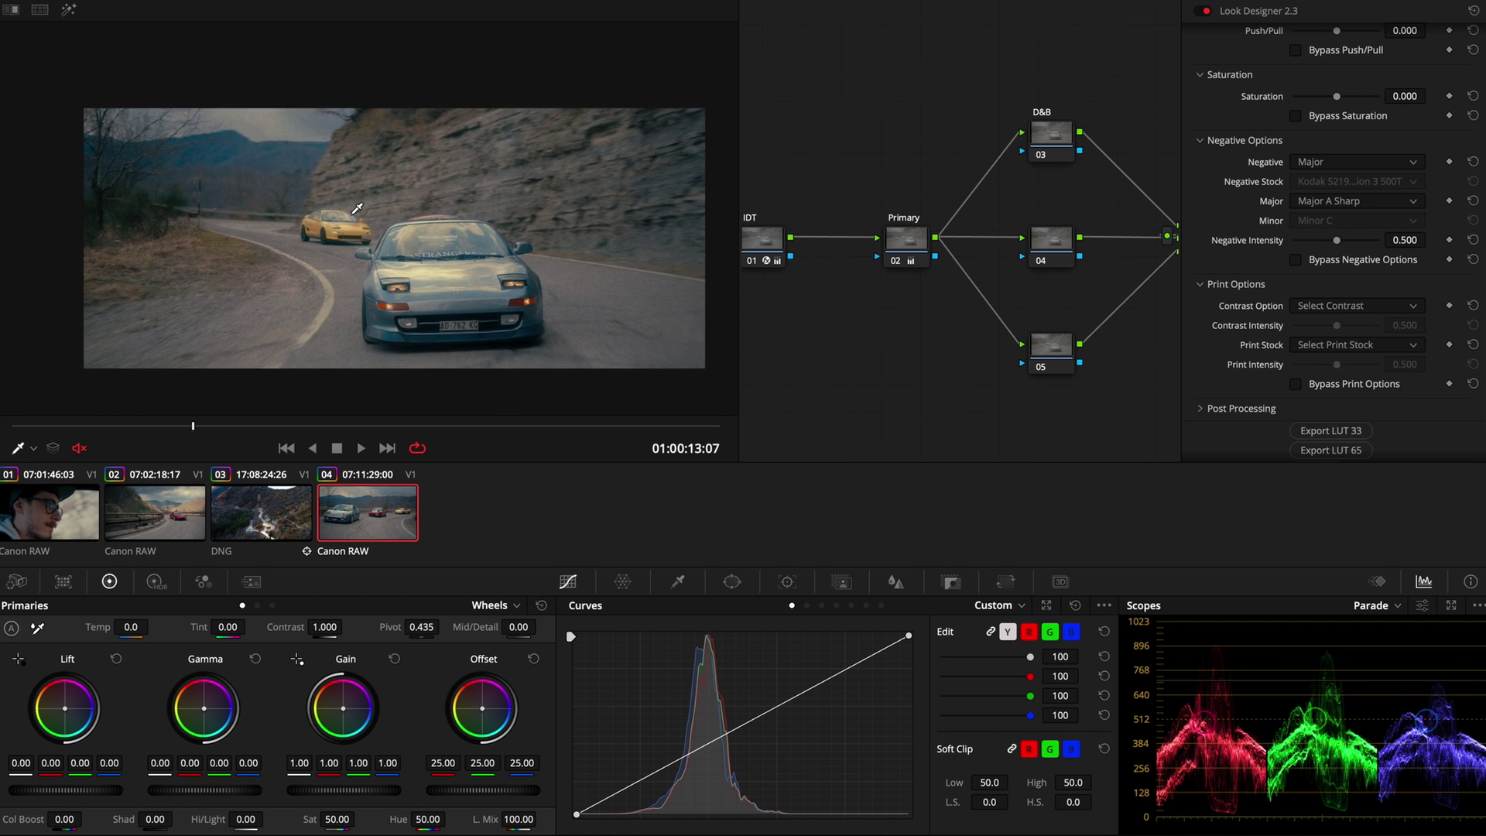
key(space)
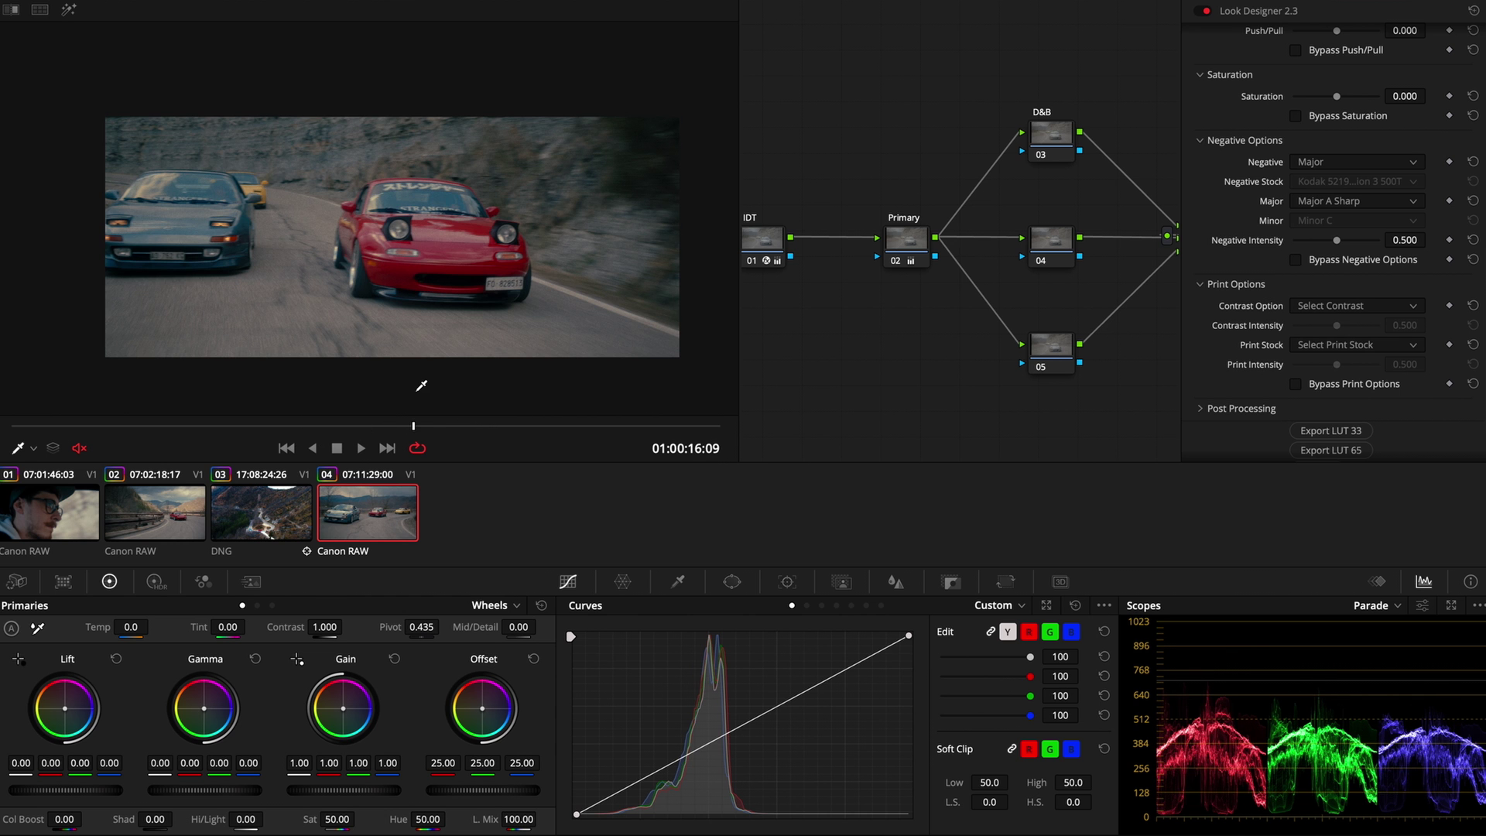
Move clip 04's playhead to 01:00:15:07 and open the settings of the timeline-level Grainlab node
drag(395, 424, 336, 425)
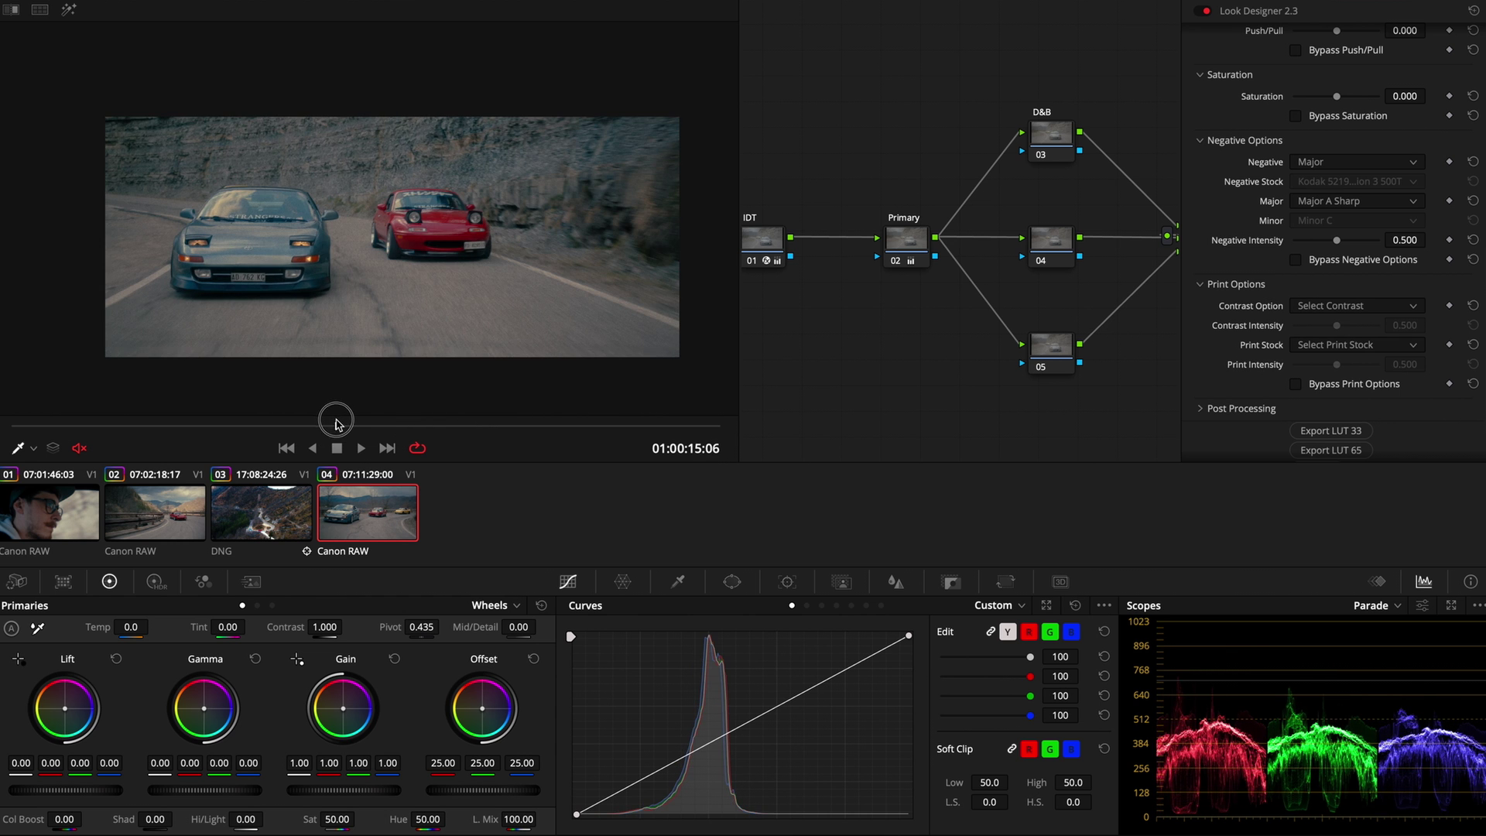
key(Right)
click(1078, 2)
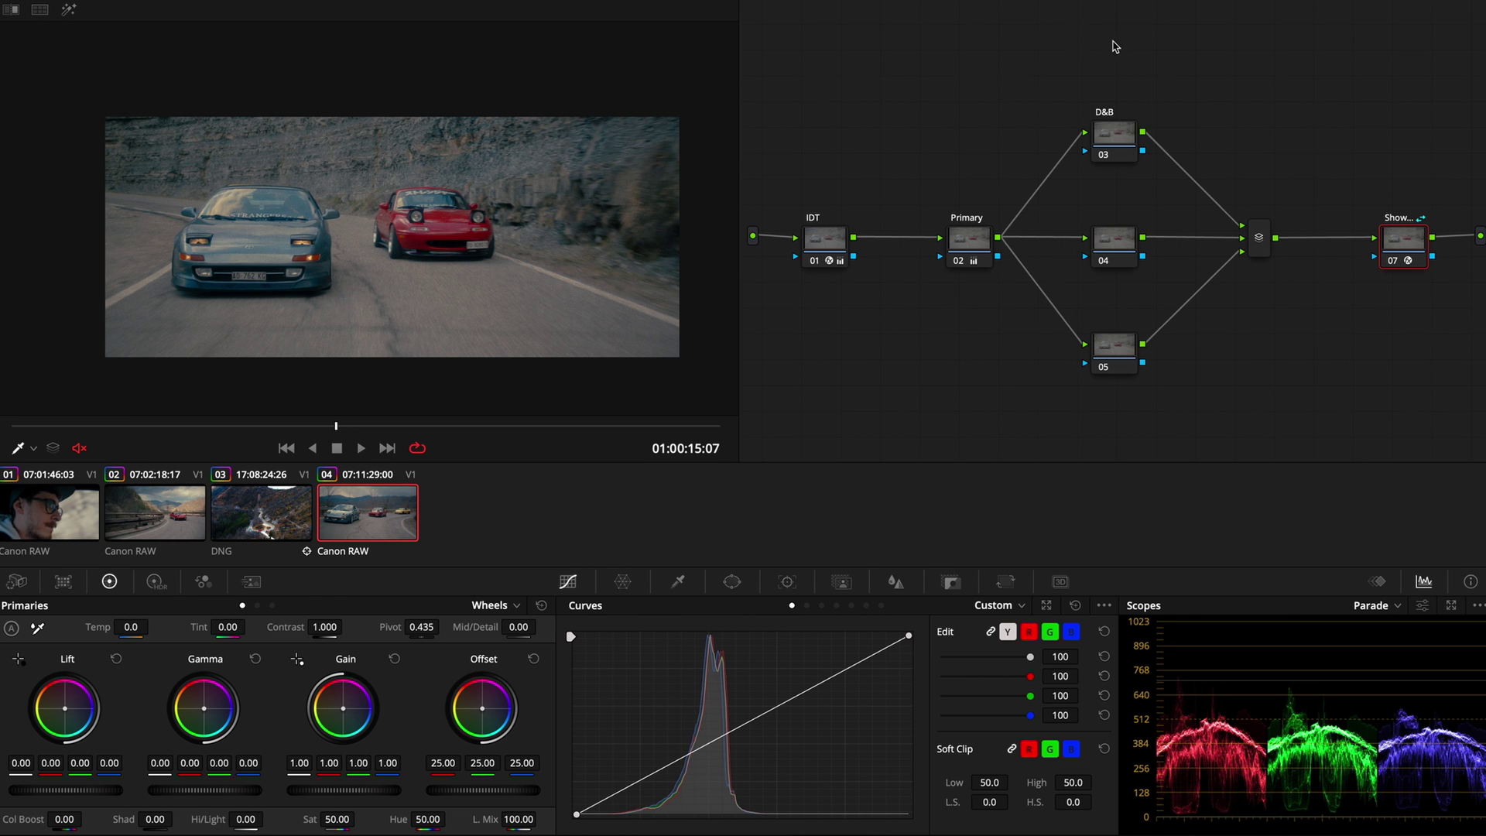
click(1031, 129)
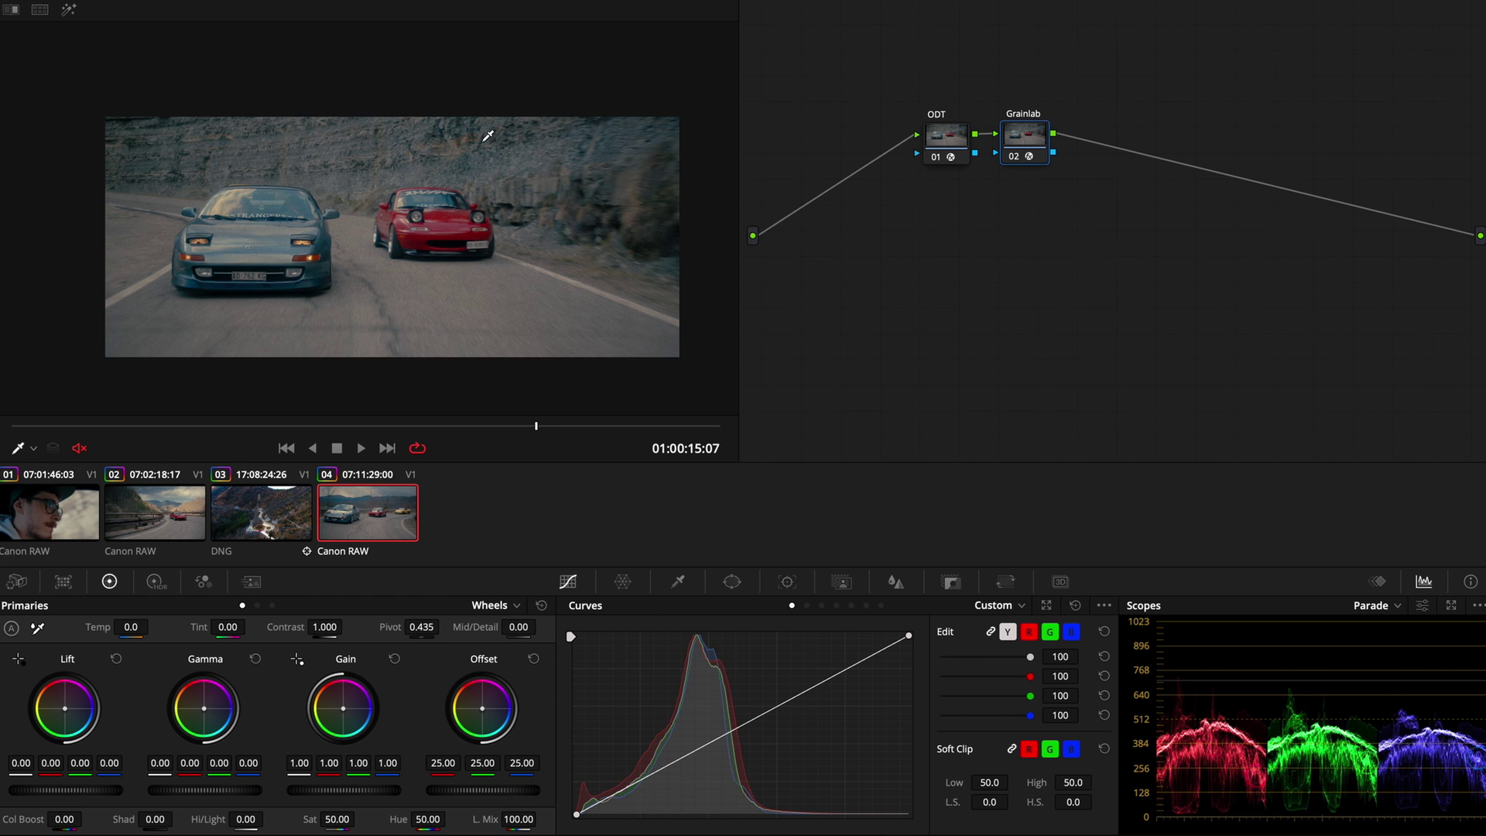
scroll(353, 182, up, 1)
scroll(352, 183, up, 3)
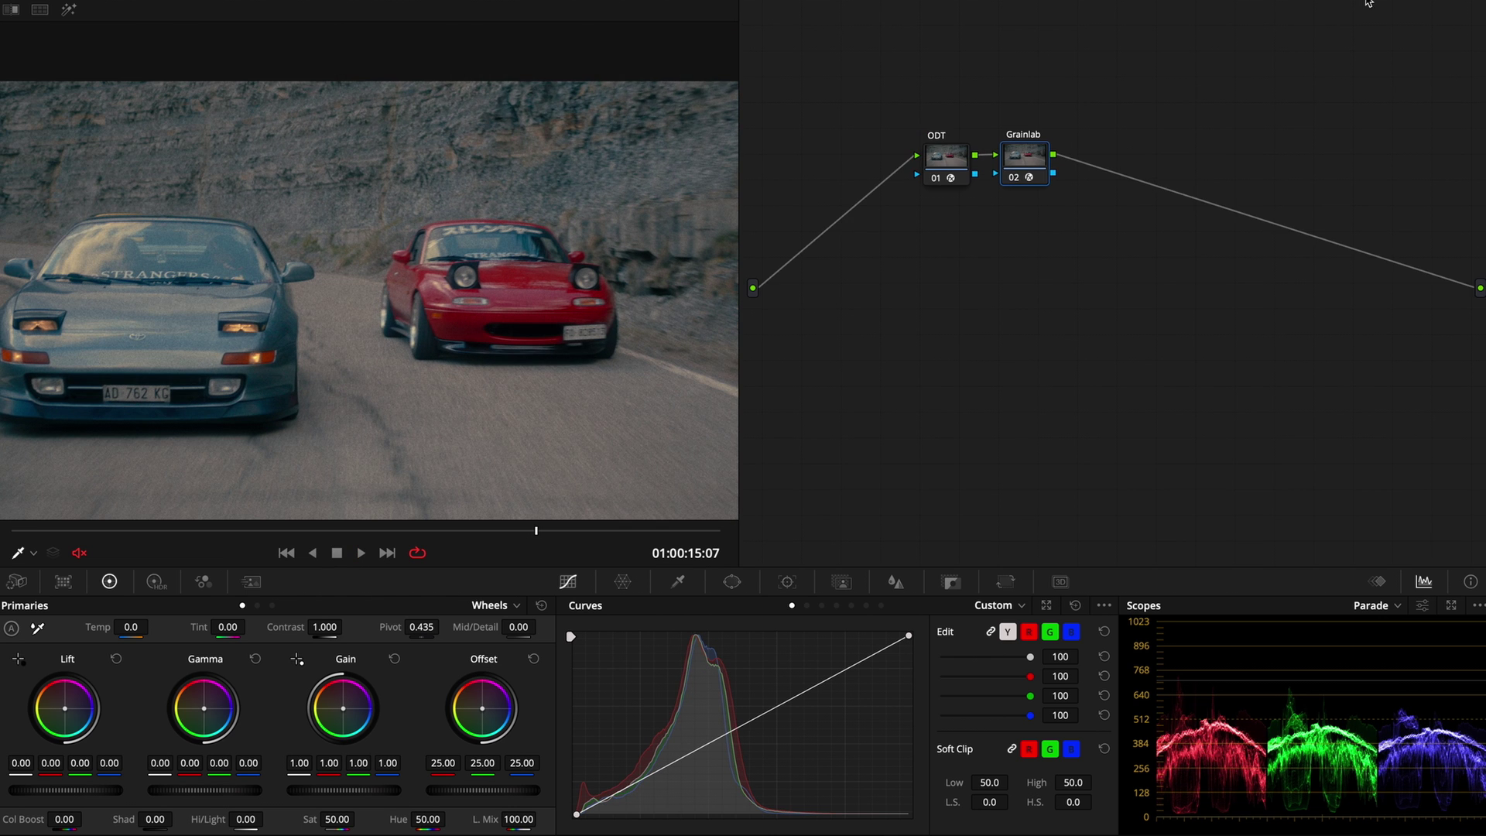
click(1368, 3)
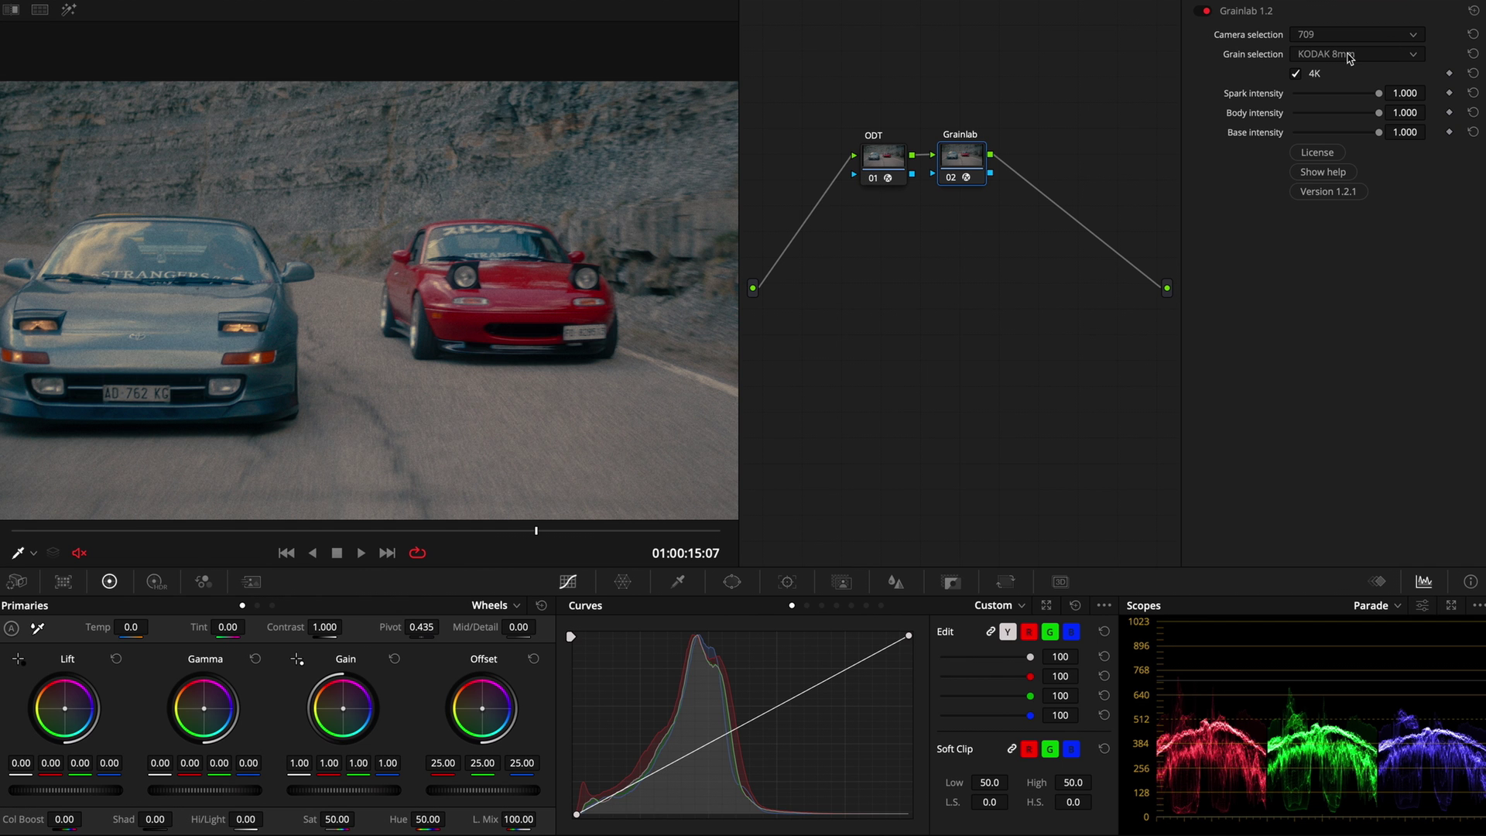
Turn Grainlab's 4K option off and back on to compare the KODAK 8mm grain on the cars
scroll(234, 295, up, 3)
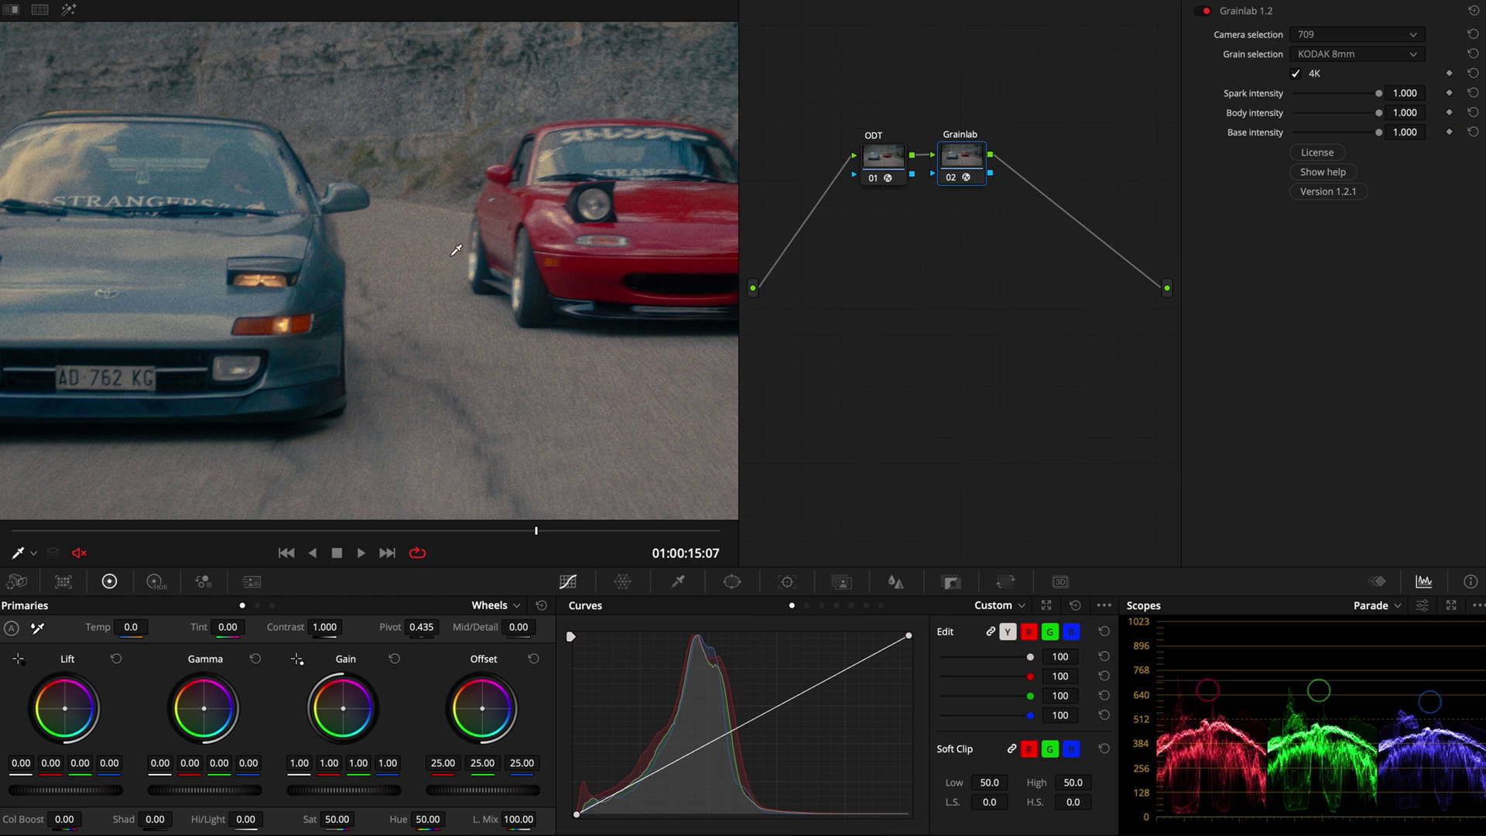
click(1298, 76)
click(1298, 76)
scroll(271, 332, down, 4)
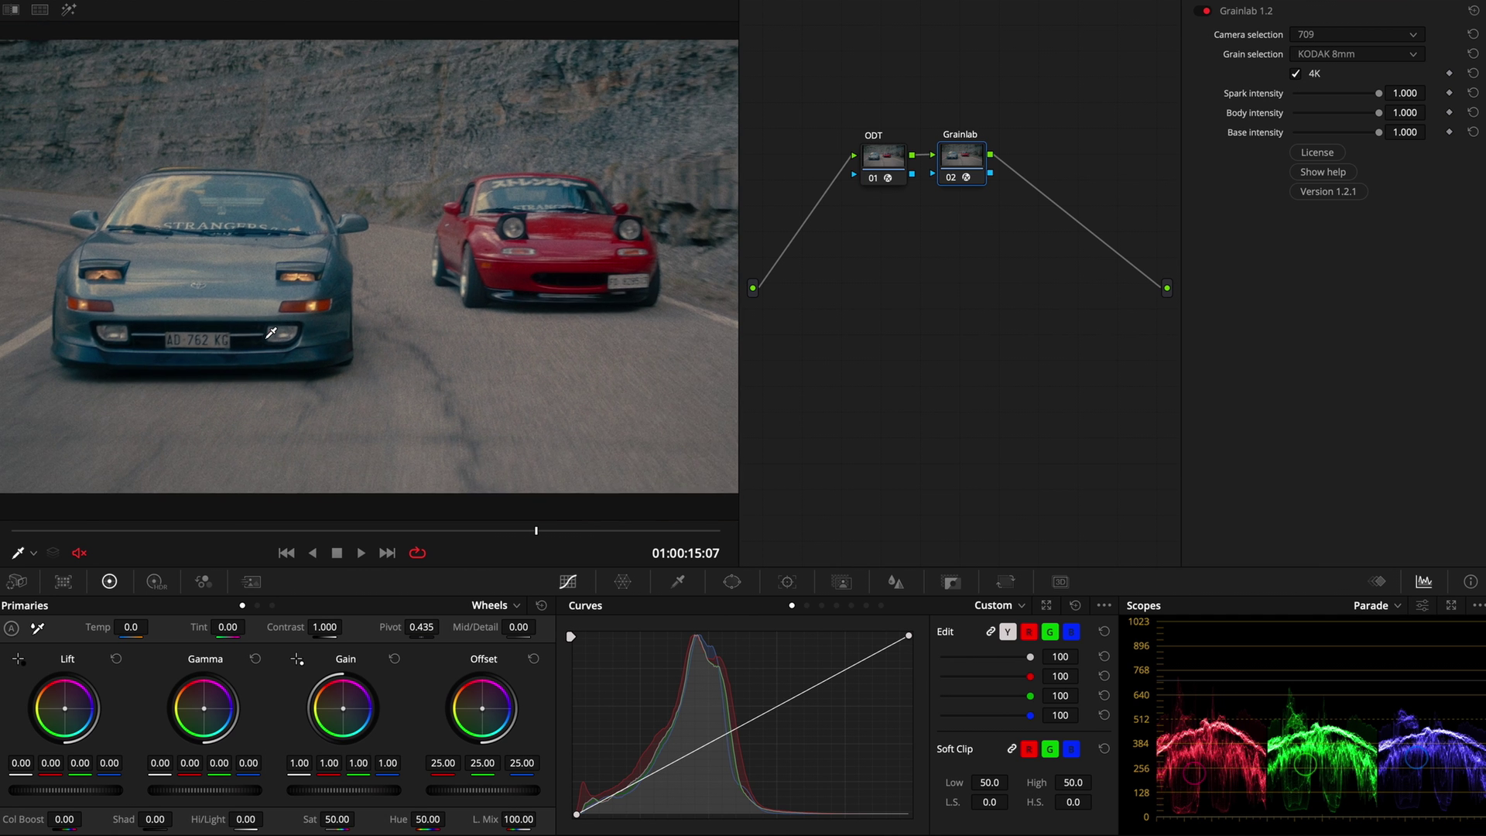
Examine the KODAK 8mm grain up close on the blue and red cars in clip 04
scroll(271, 333, up, 5)
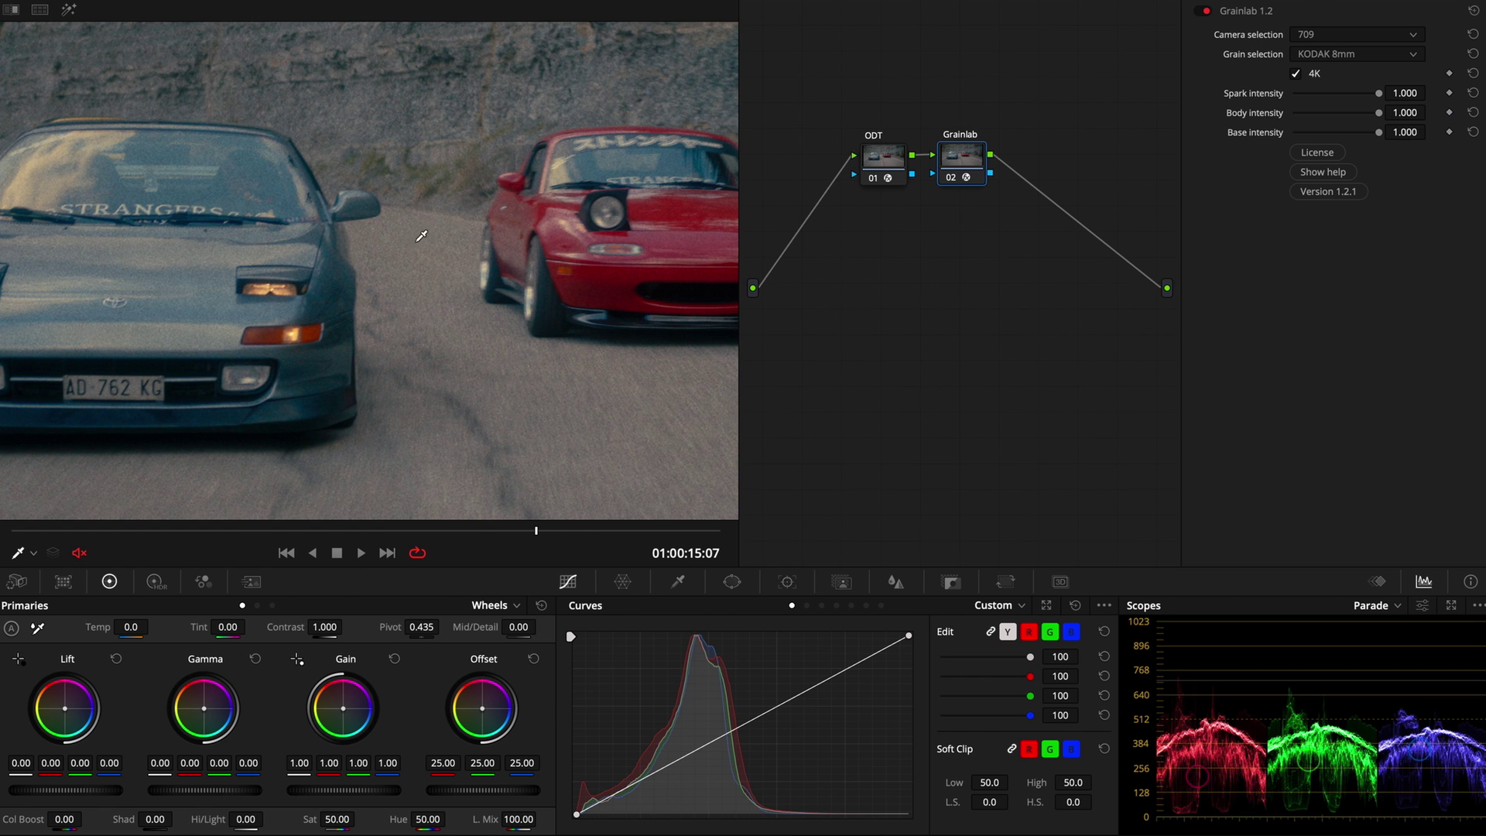
drag(470, 256, 517, 245)
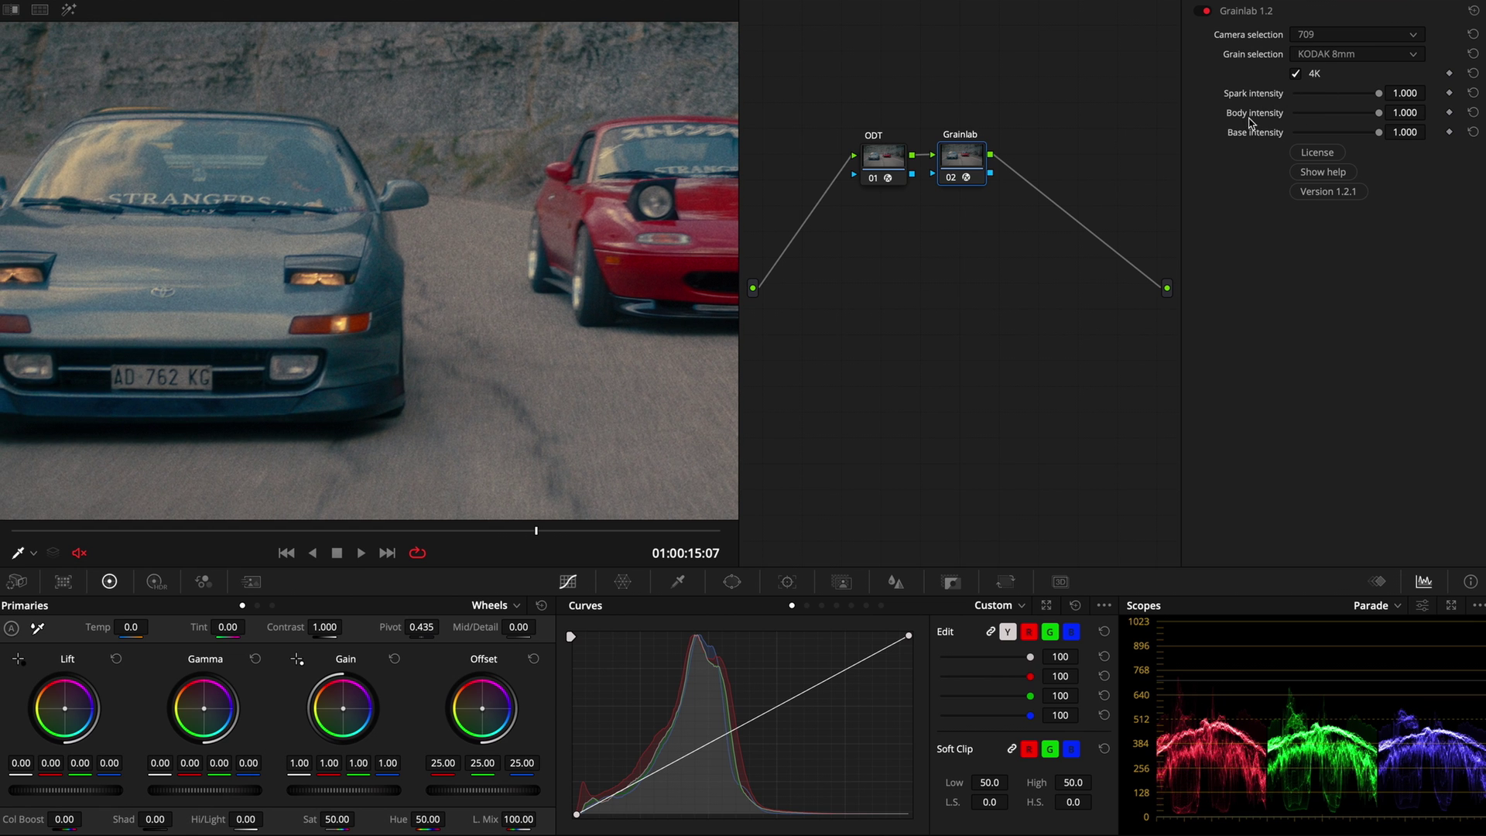
scroll(615, 254, down, 2)
click(616, 254)
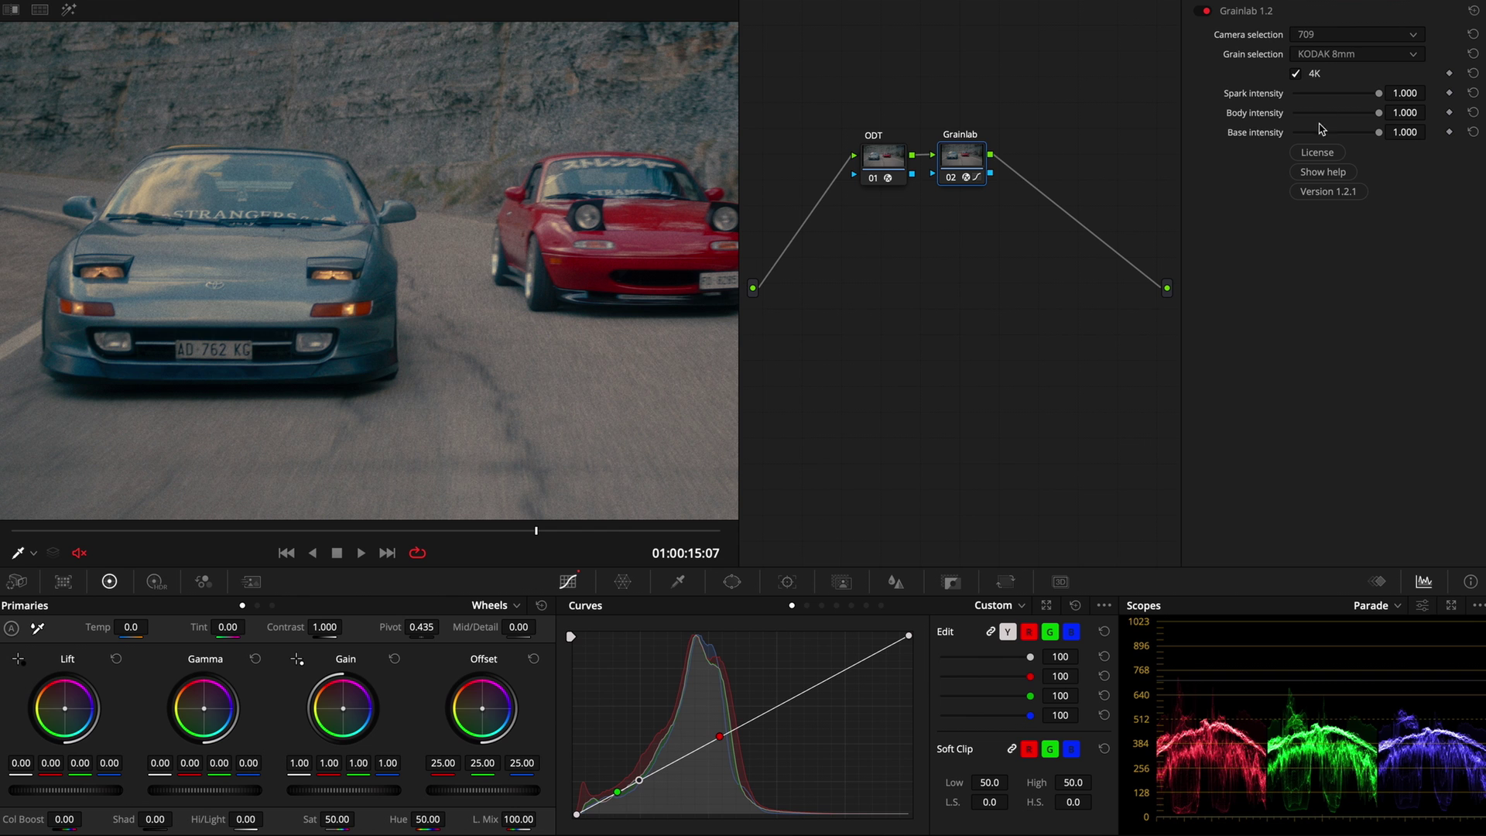
drag(558, 243, 521, 275)
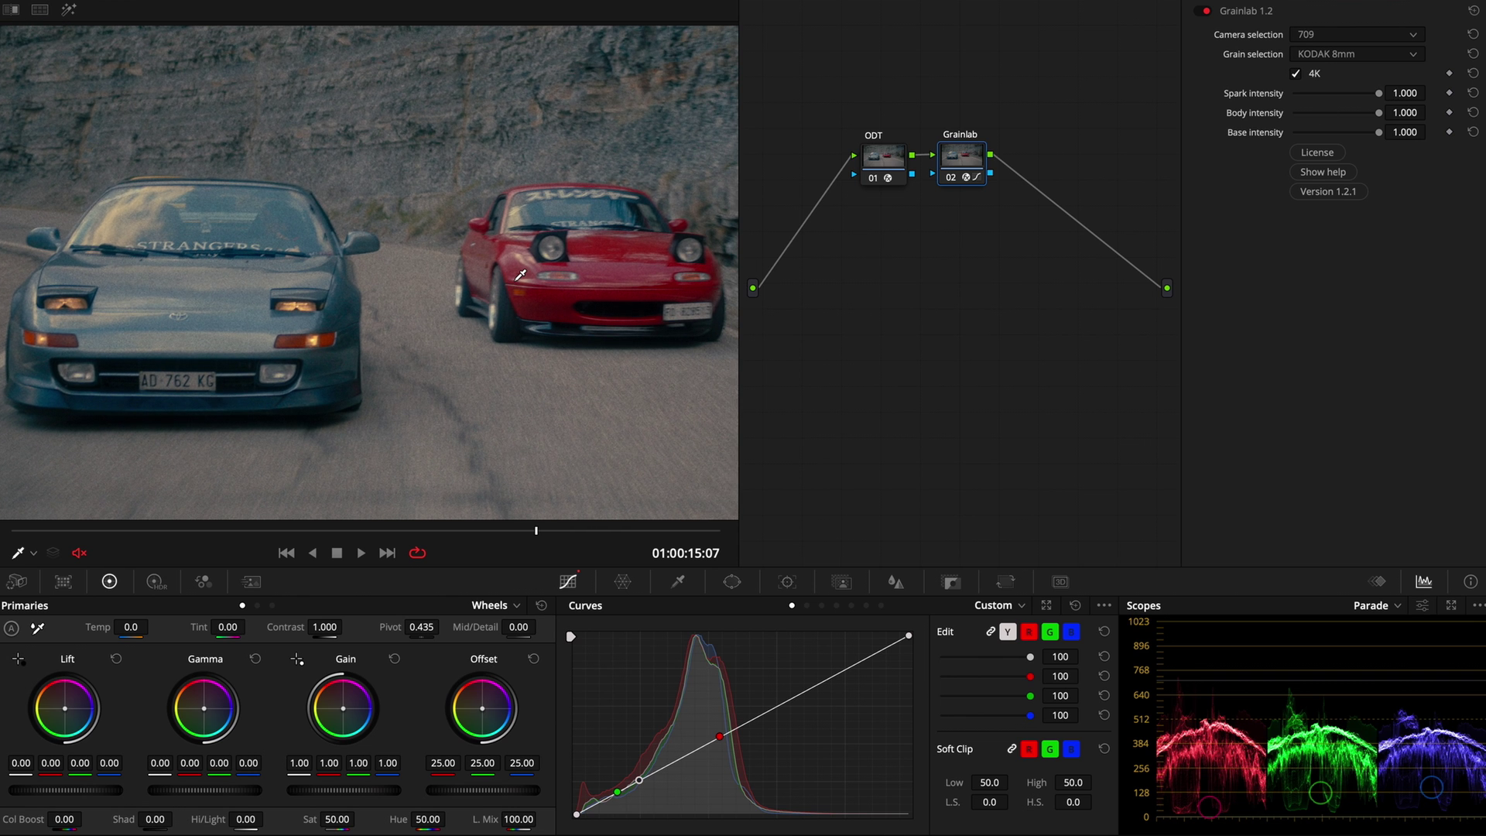
scroll(517, 279, up, 3)
scroll(519, 270, left, 4)
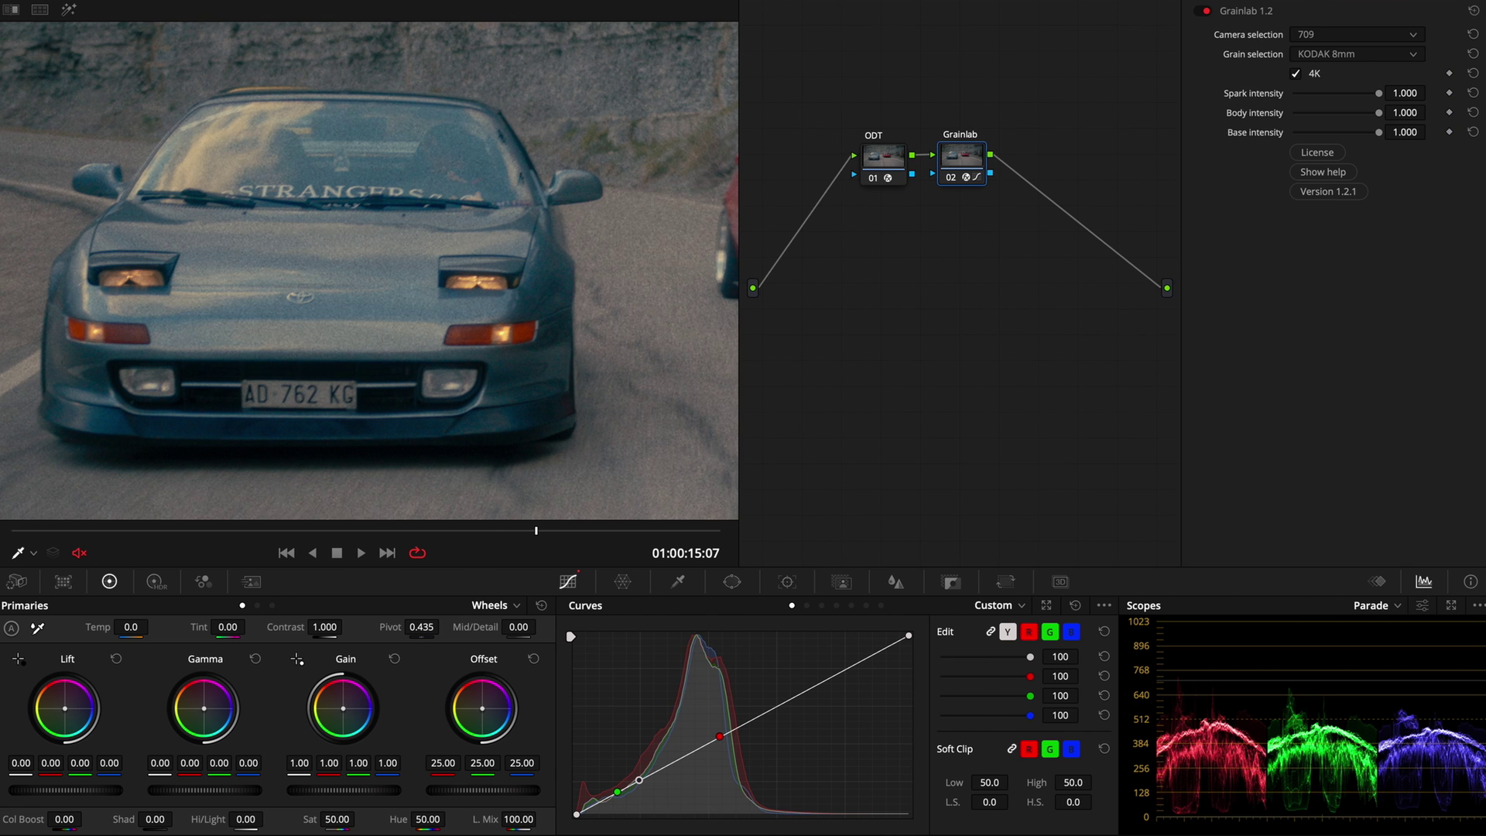
scroll(436, 342, down, 5)
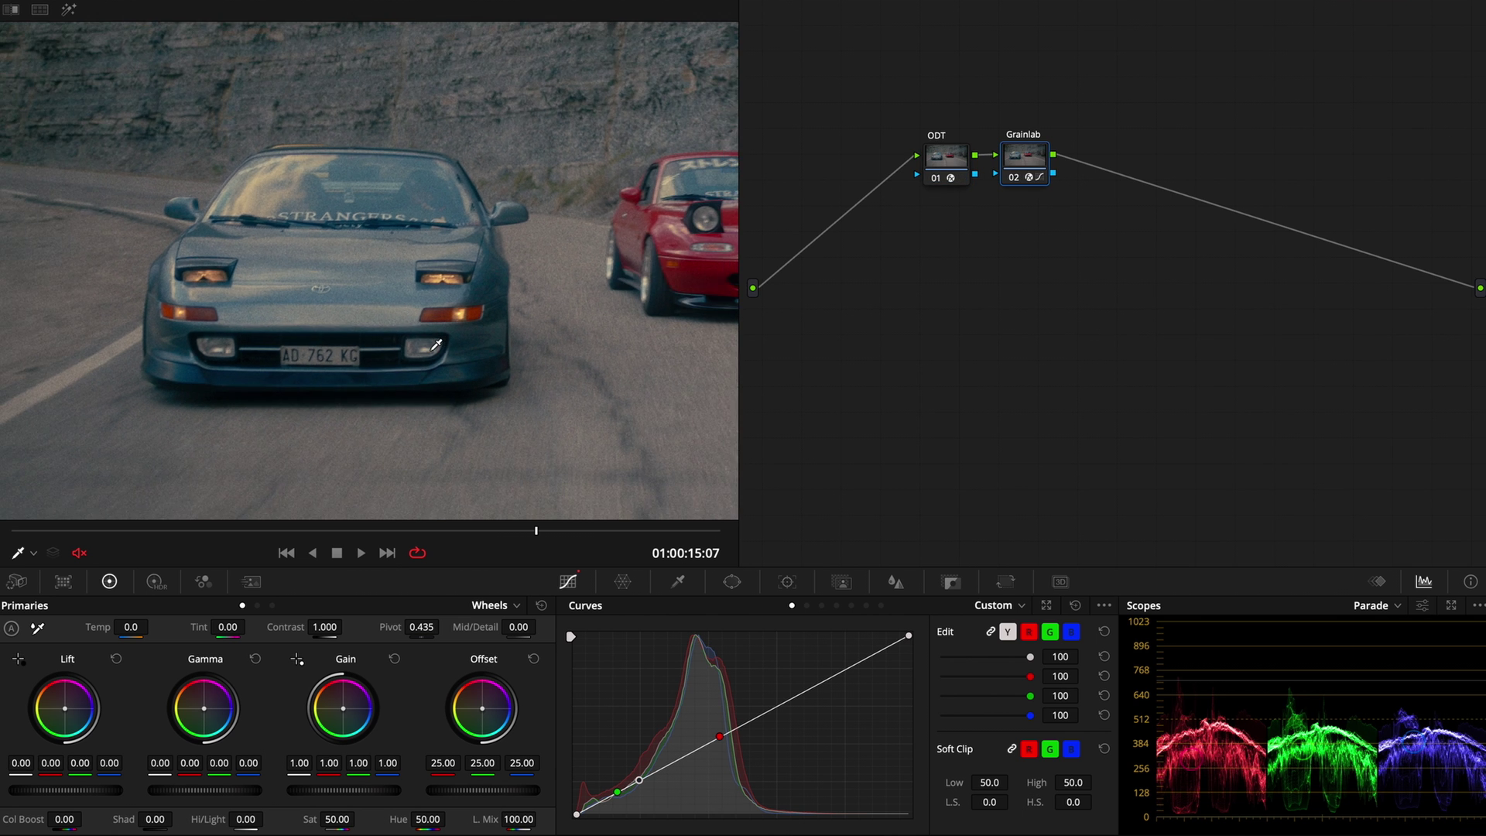
scroll(436, 343, down, 4)
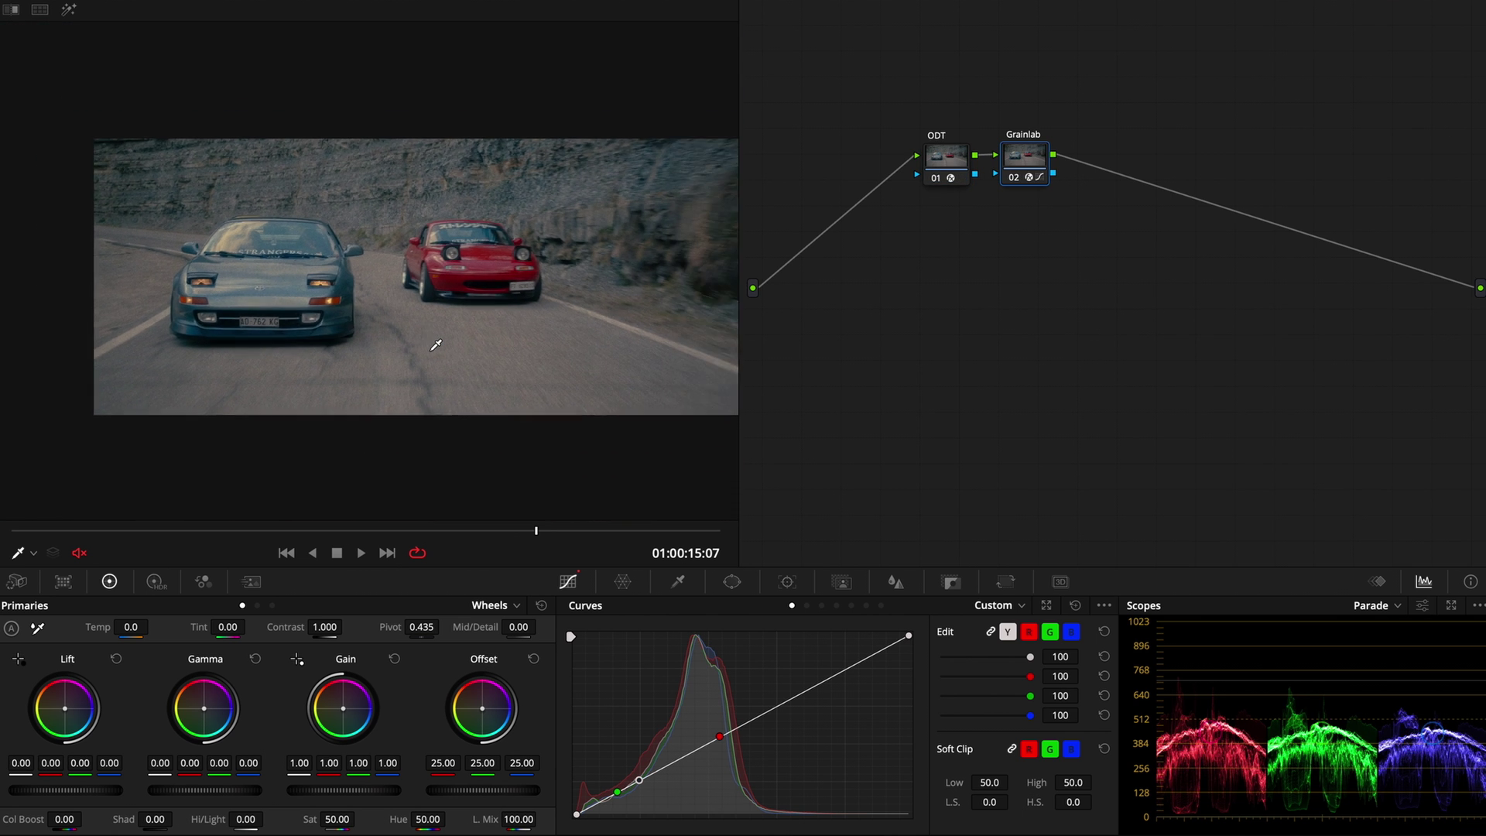
scroll(436, 343, up, 4)
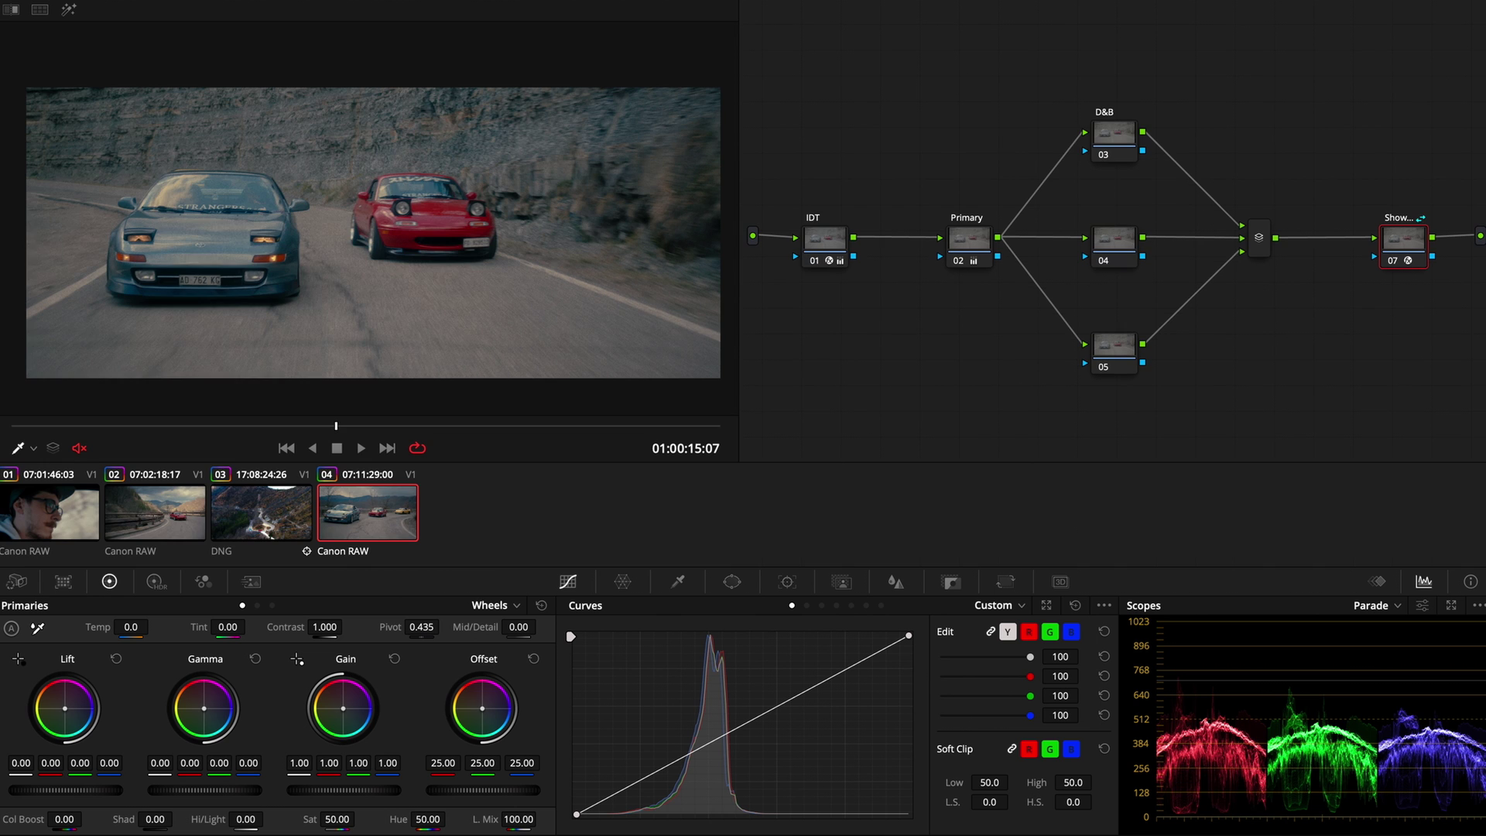
Switch to clip 01, move the playhead to 01:00:02:12 and select the D&B node
click(75, 517)
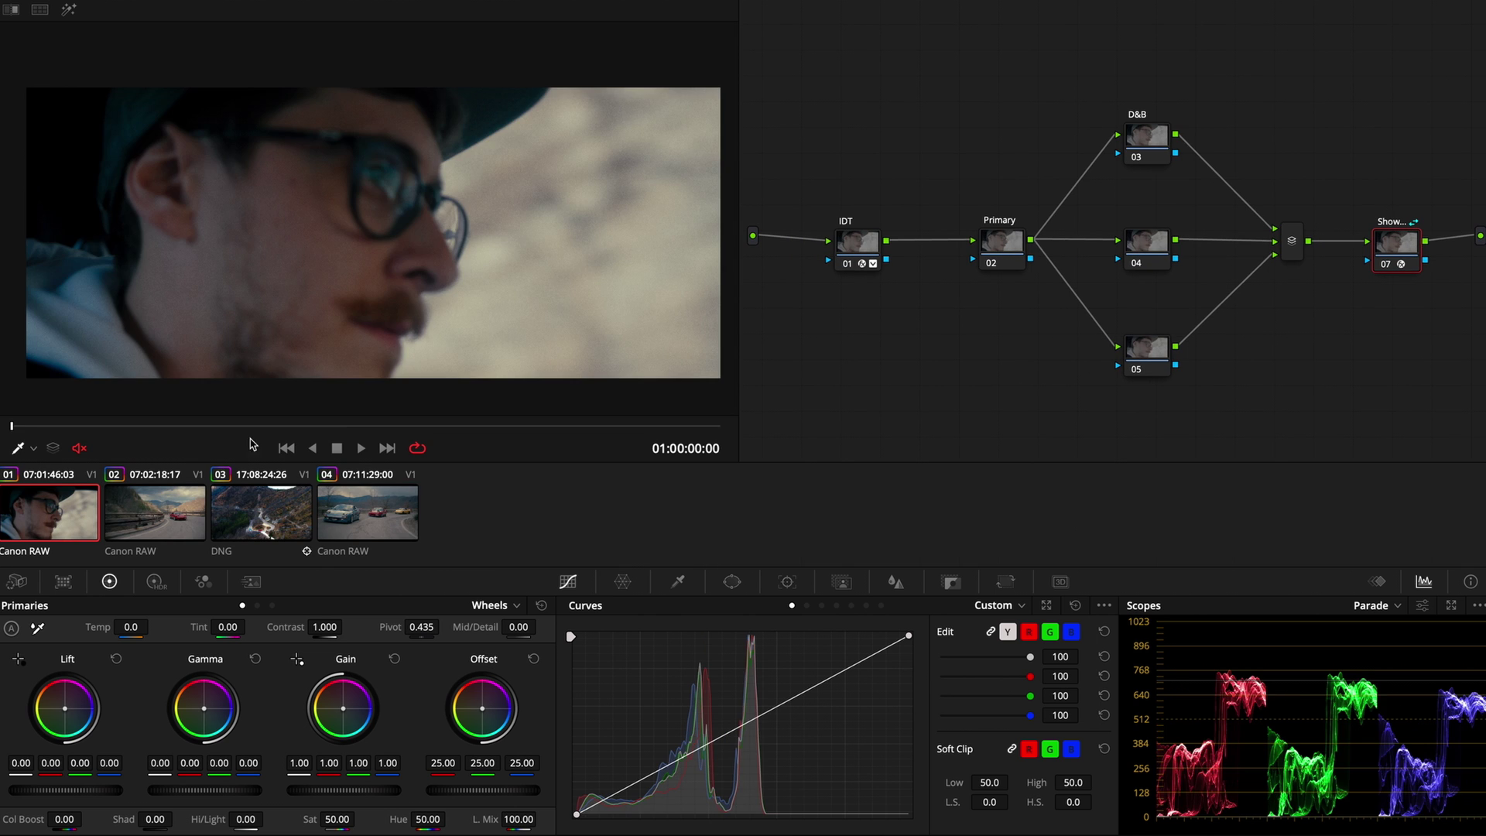
drag(244, 430, 587, 394)
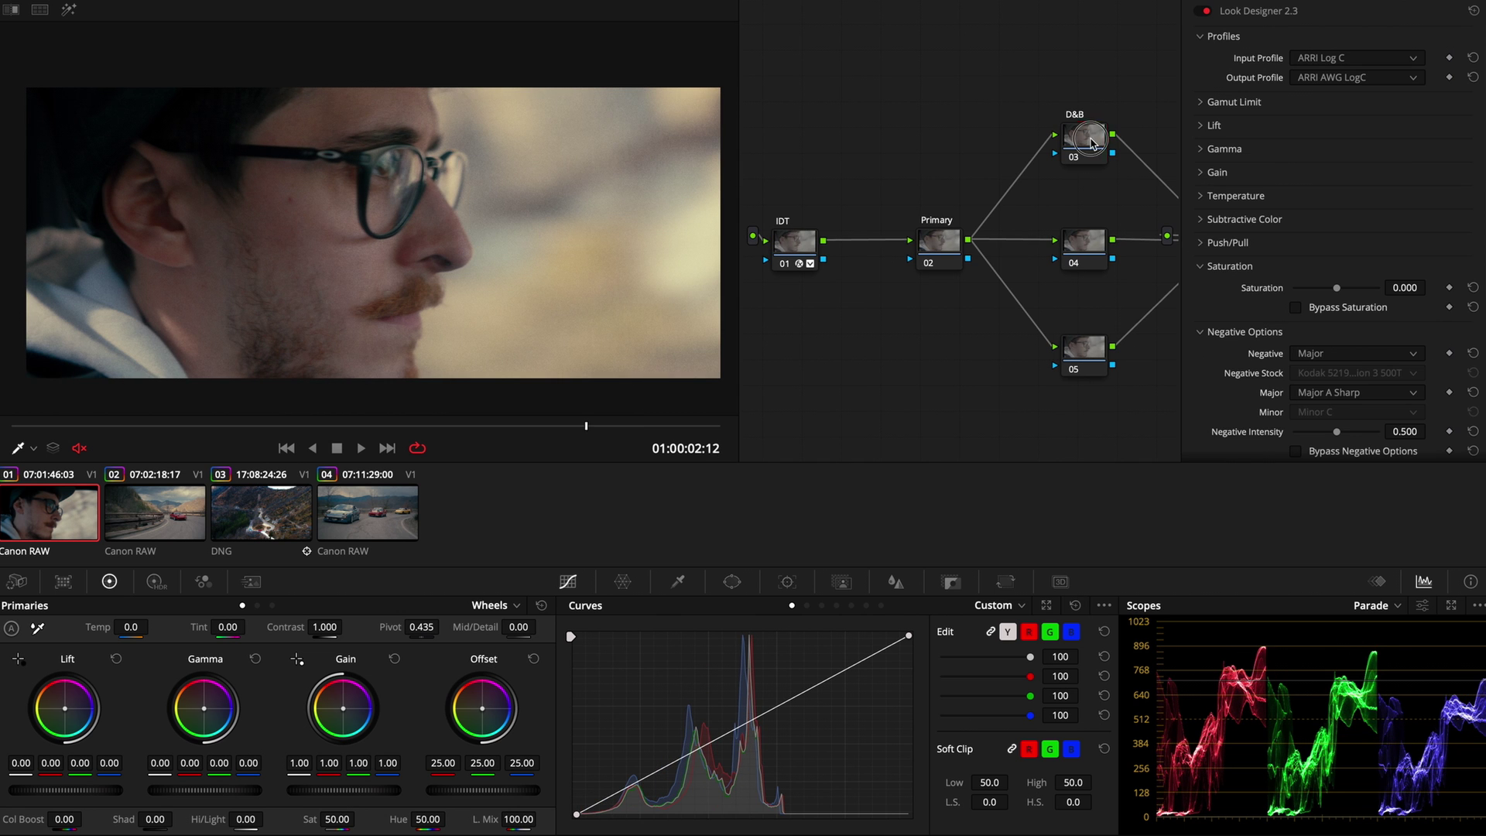
click(1087, 143)
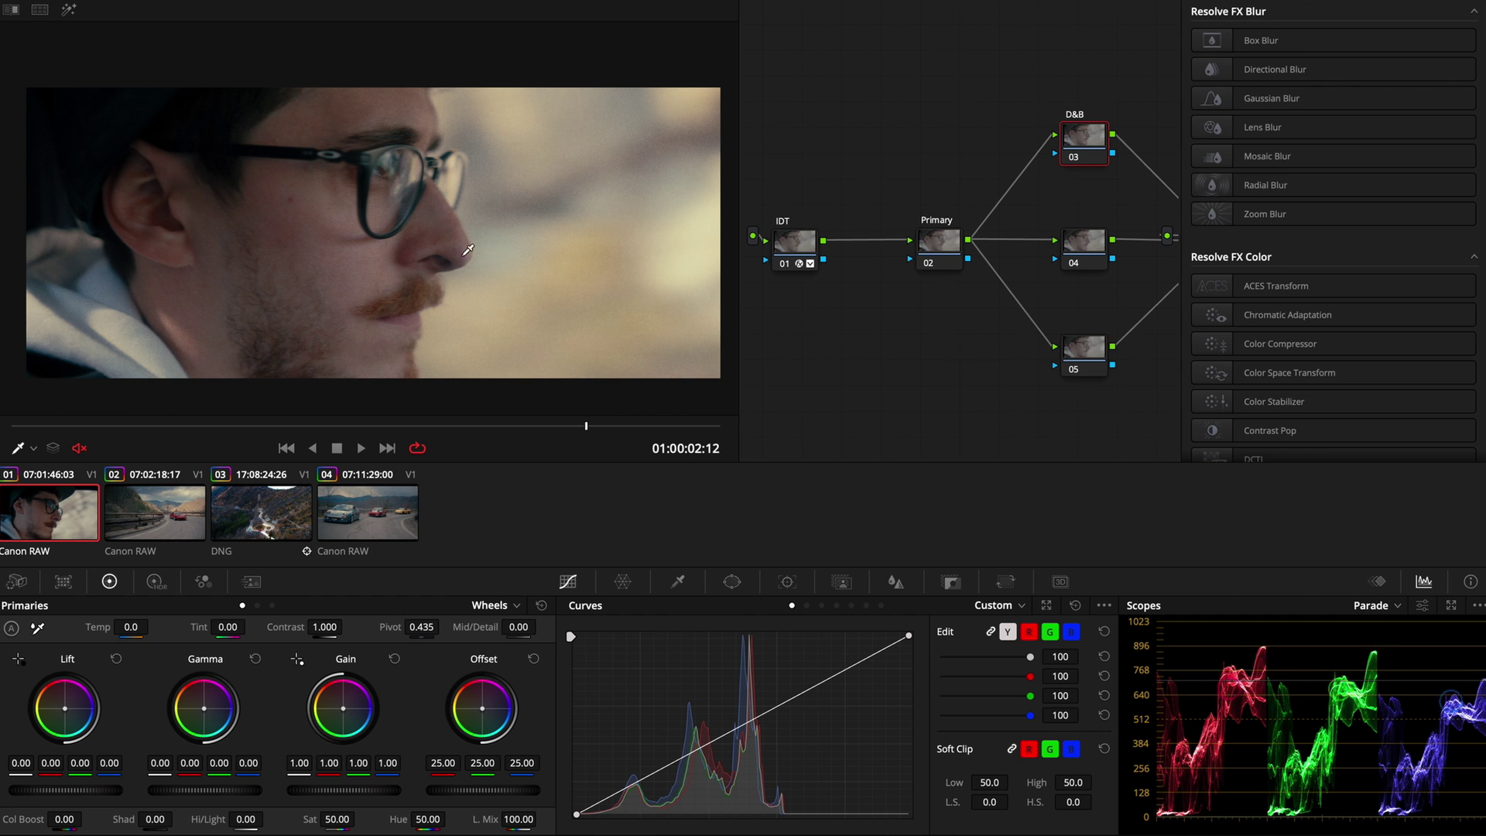
click(1387, 5)
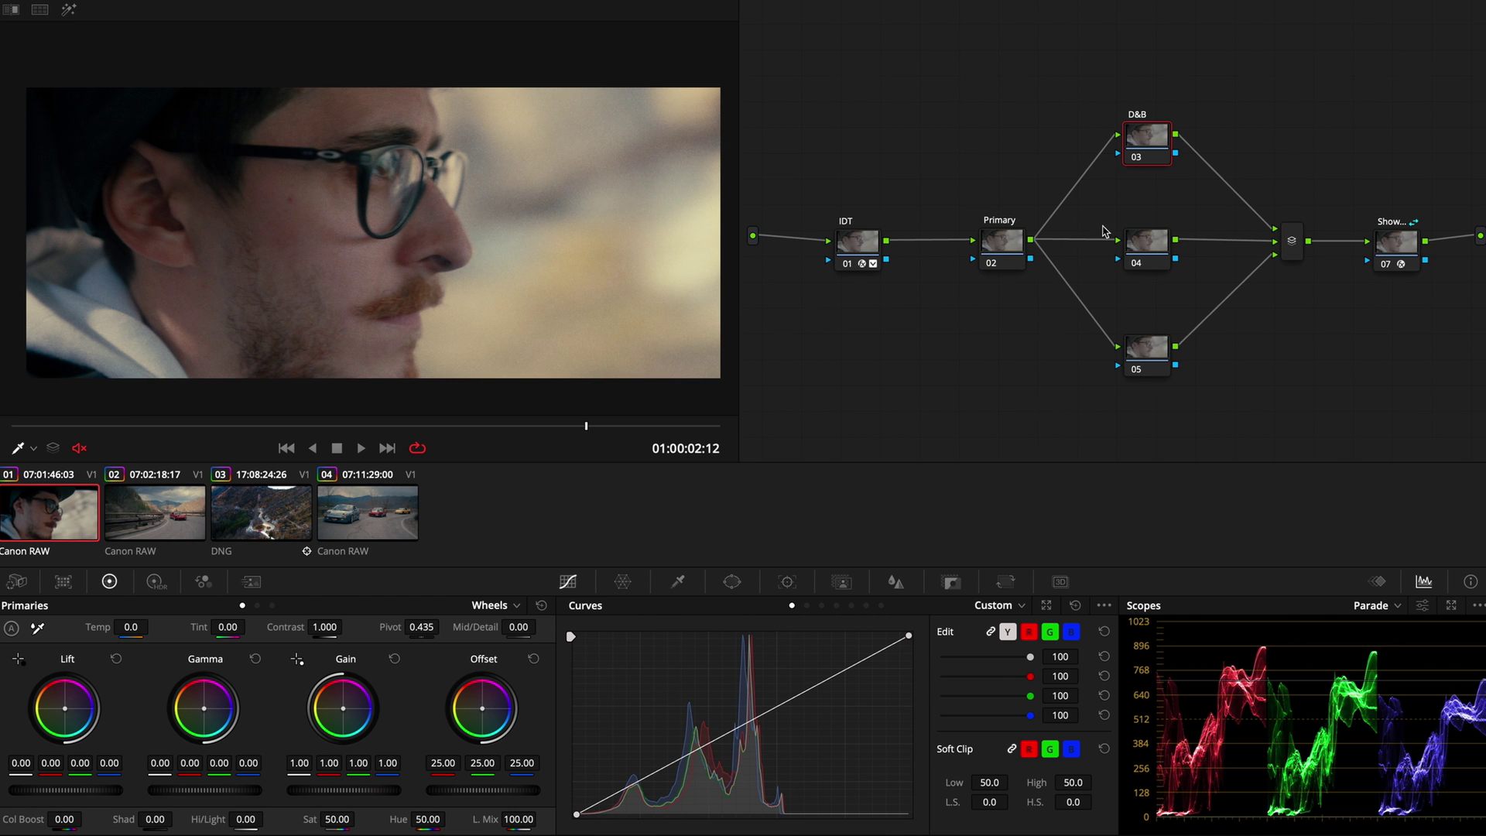
Review clip 01's Primary, parallel and Look Designer nodes along with the timeline-level ODT and Grainlab nodes
click(1005, 248)
drag(1214, 107, 1031, 375)
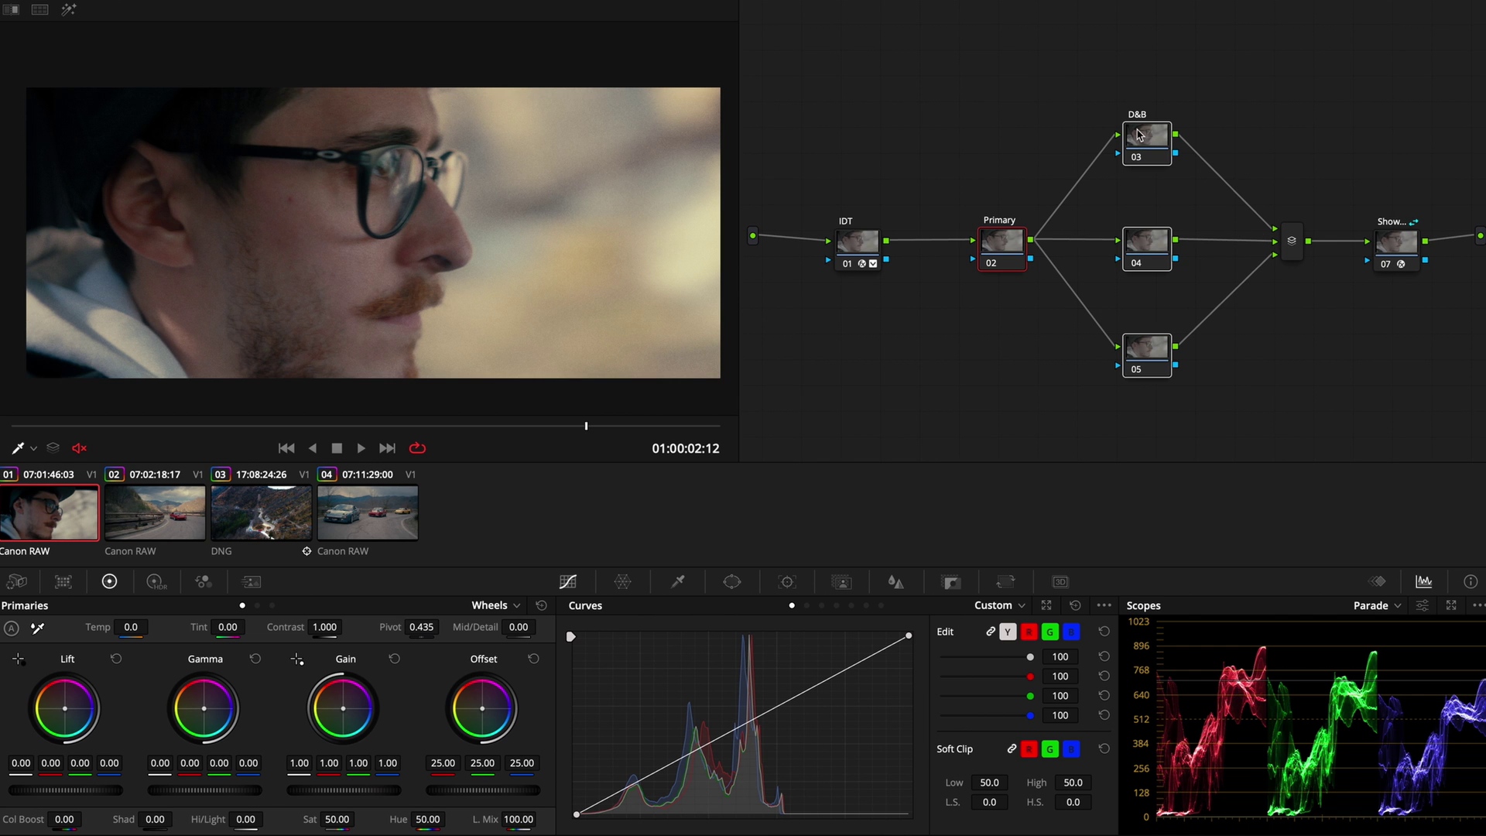
click(1009, 136)
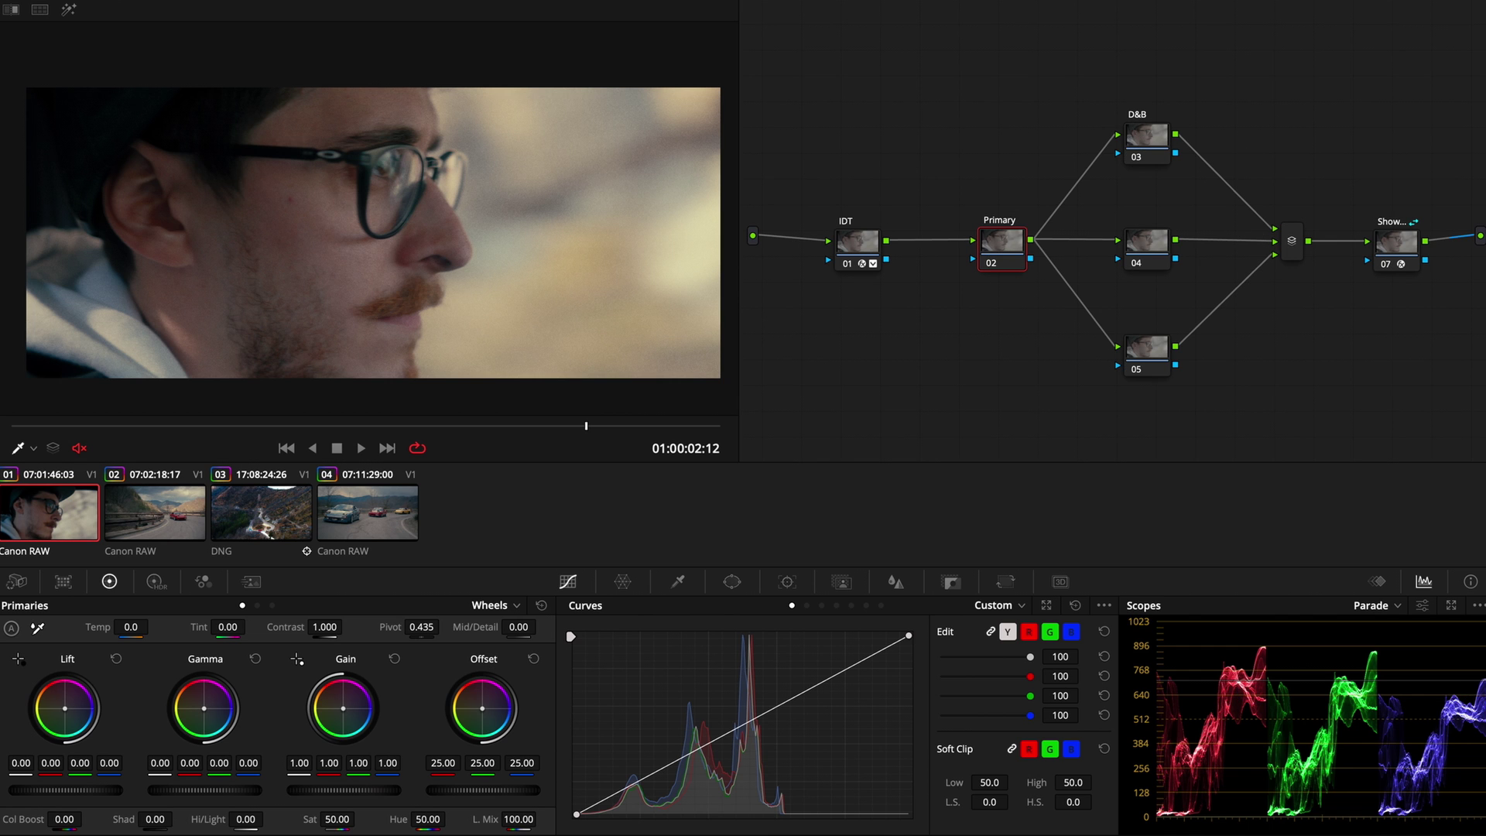
click(1397, 249)
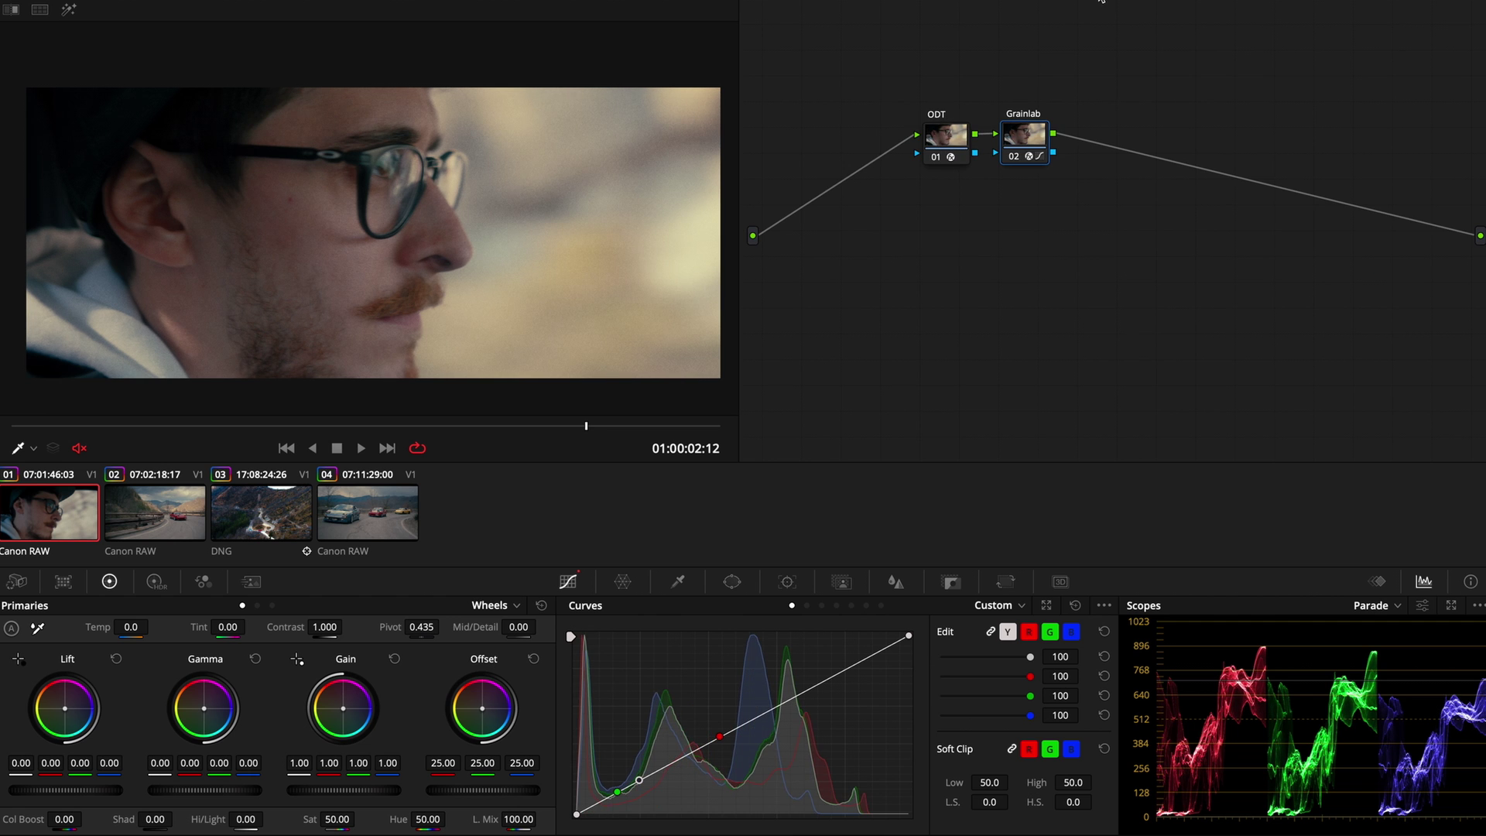
key(shift+semicolon)
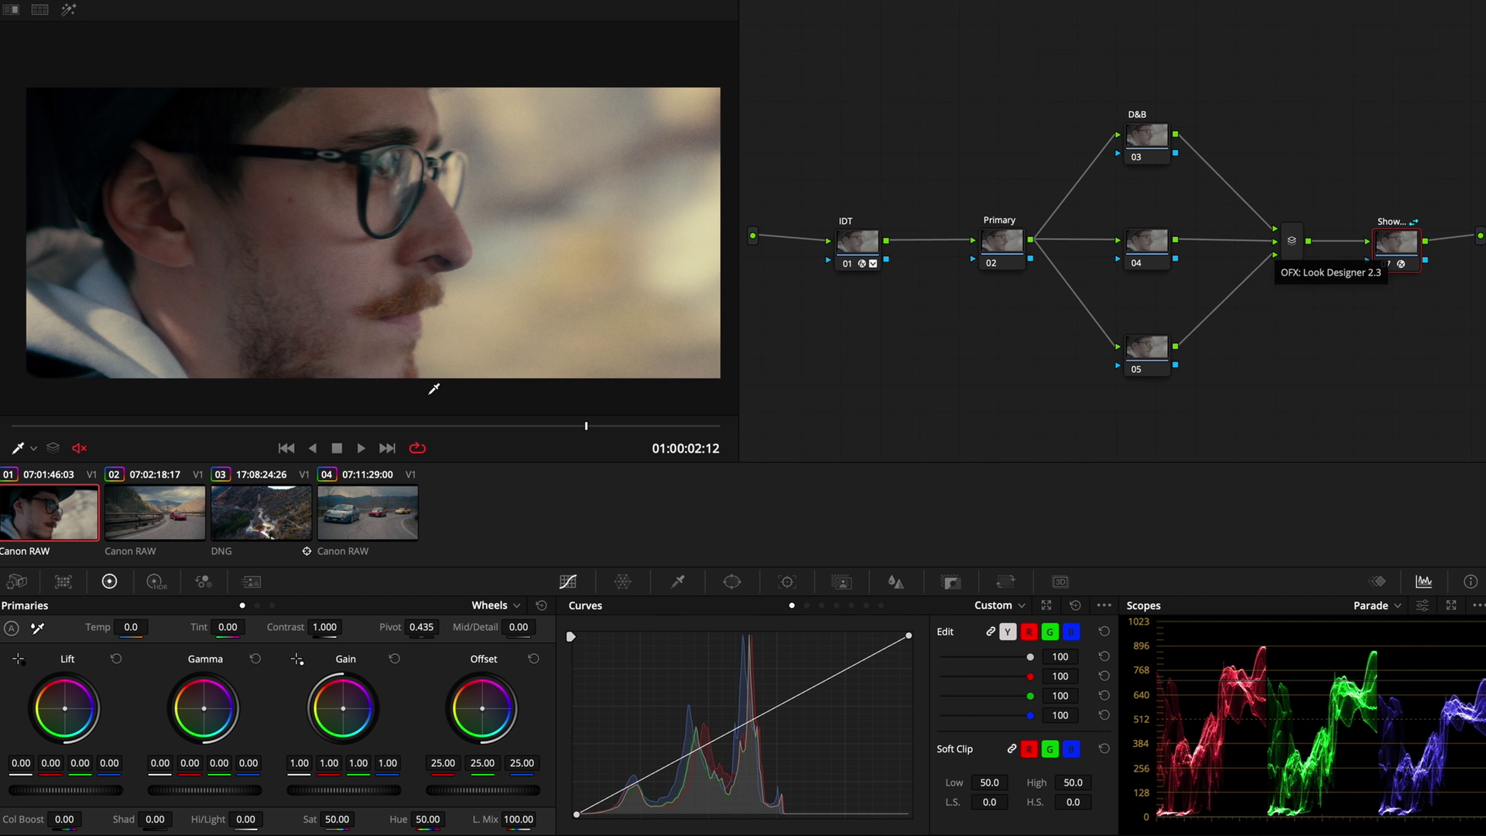
Compare the look on clips 02 and 04, and return to clip 01 at 01:00:02:04
click(156, 524)
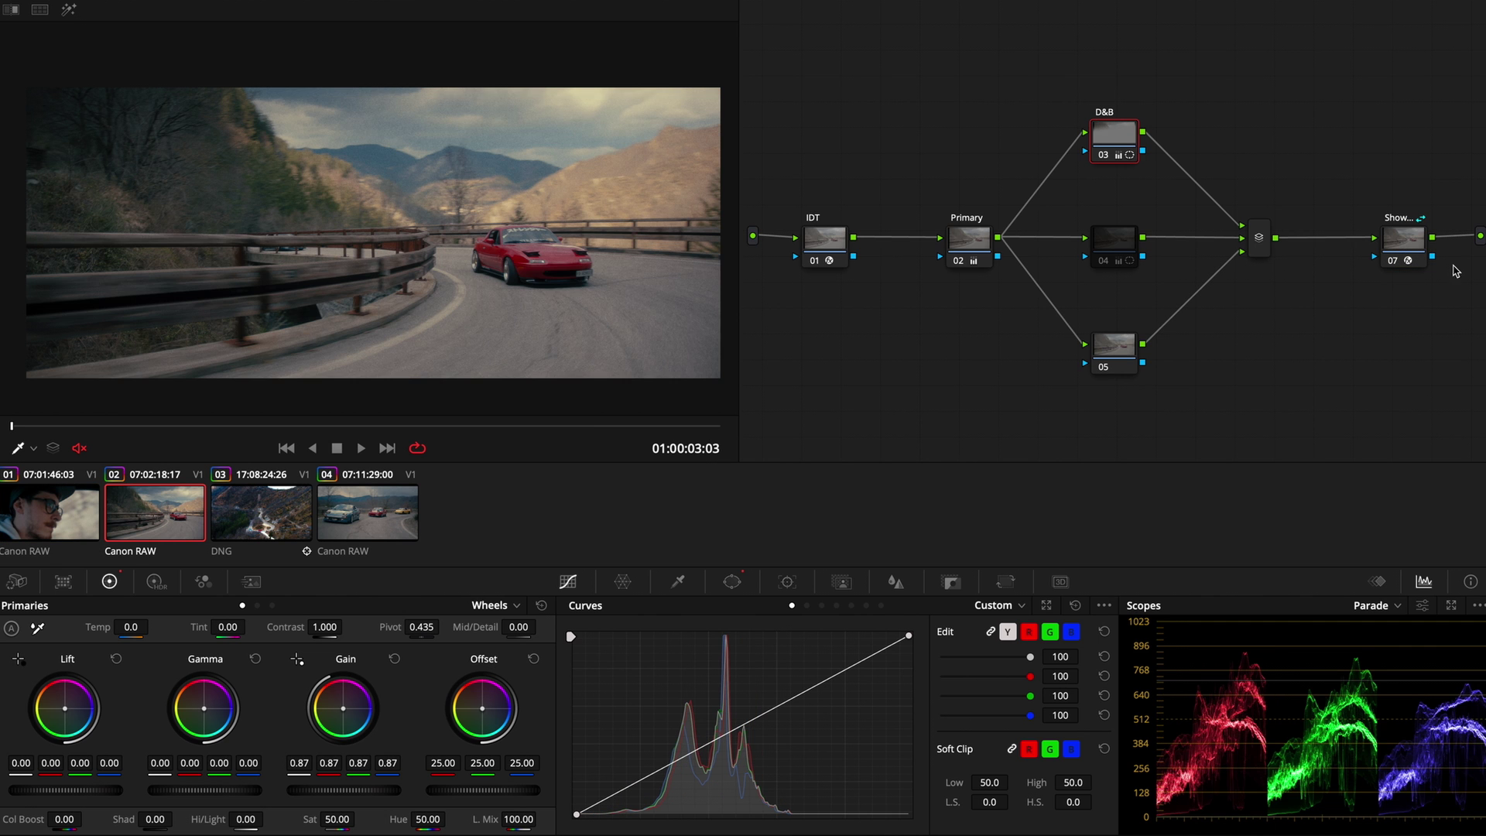
click(323, 520)
click(55, 526)
drag(408, 426, 520, 428)
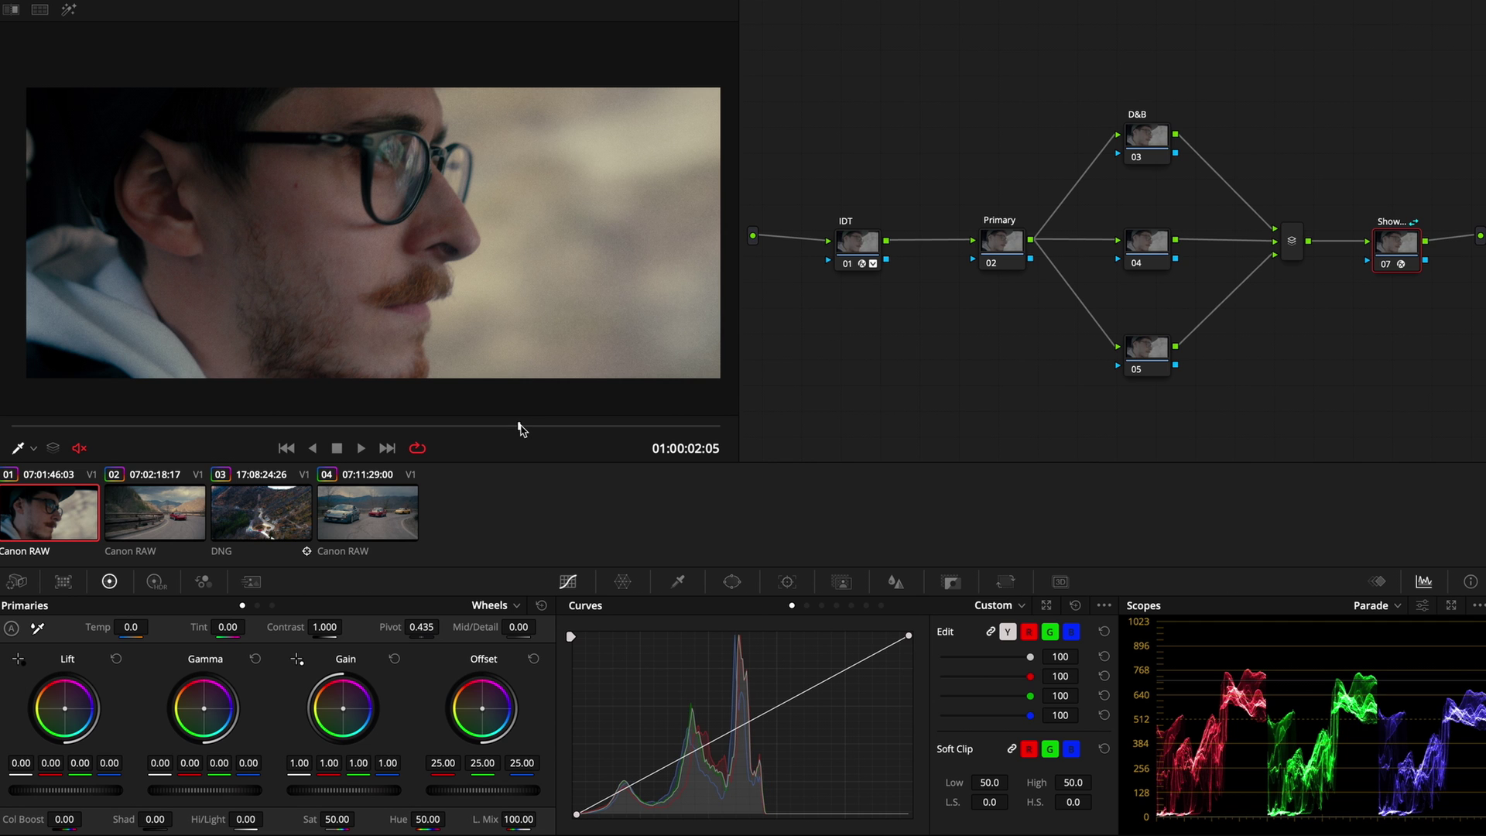
drag(520, 428, 509, 428)
Inspect the skin tones and grain on the man's face in clip 01 up close
drag(498, 325, 457, 329)
scroll(461, 324, up, 2)
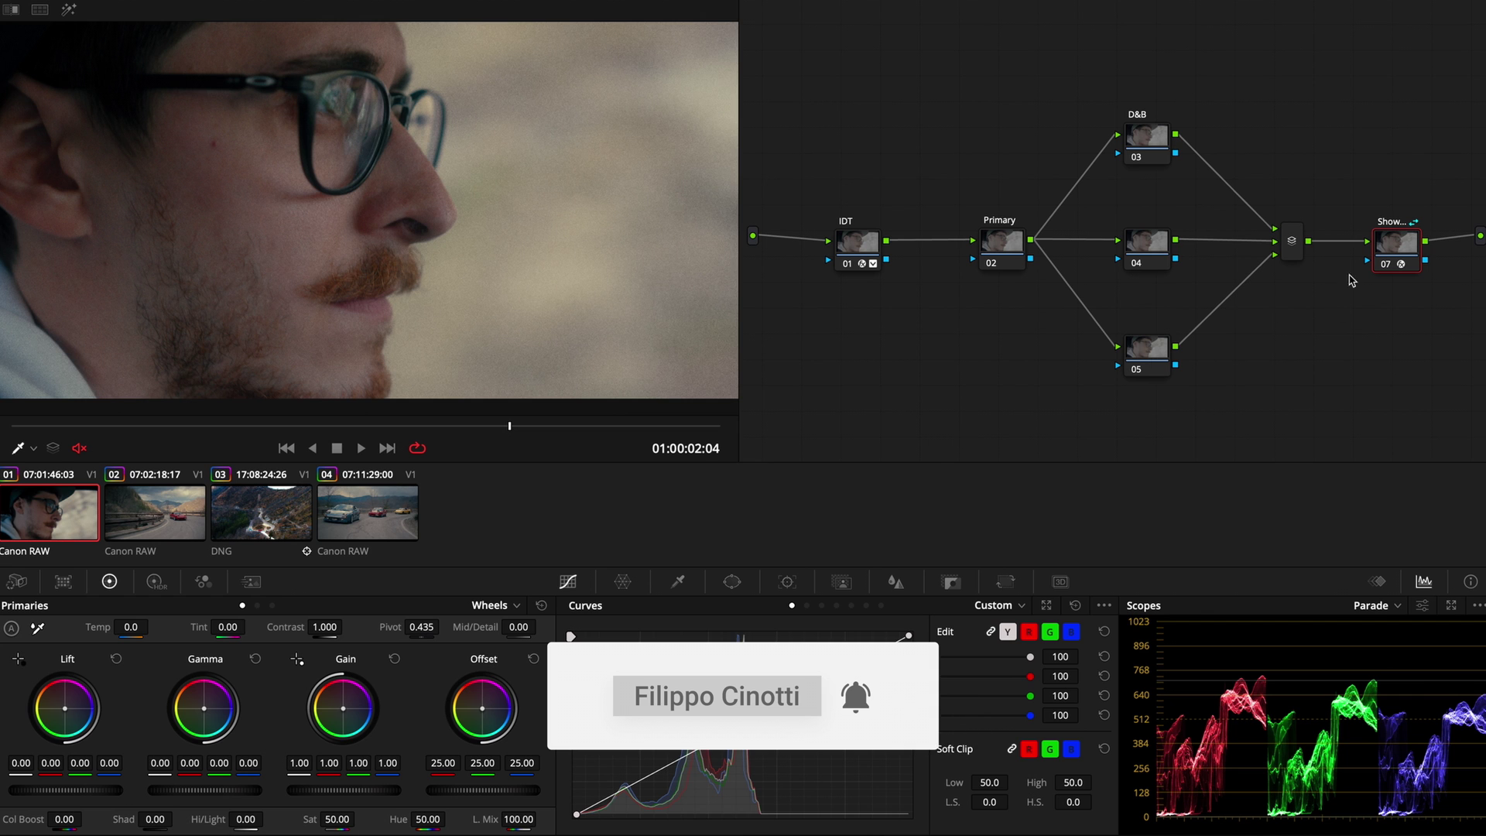
scroll(548, 324, down, 2)
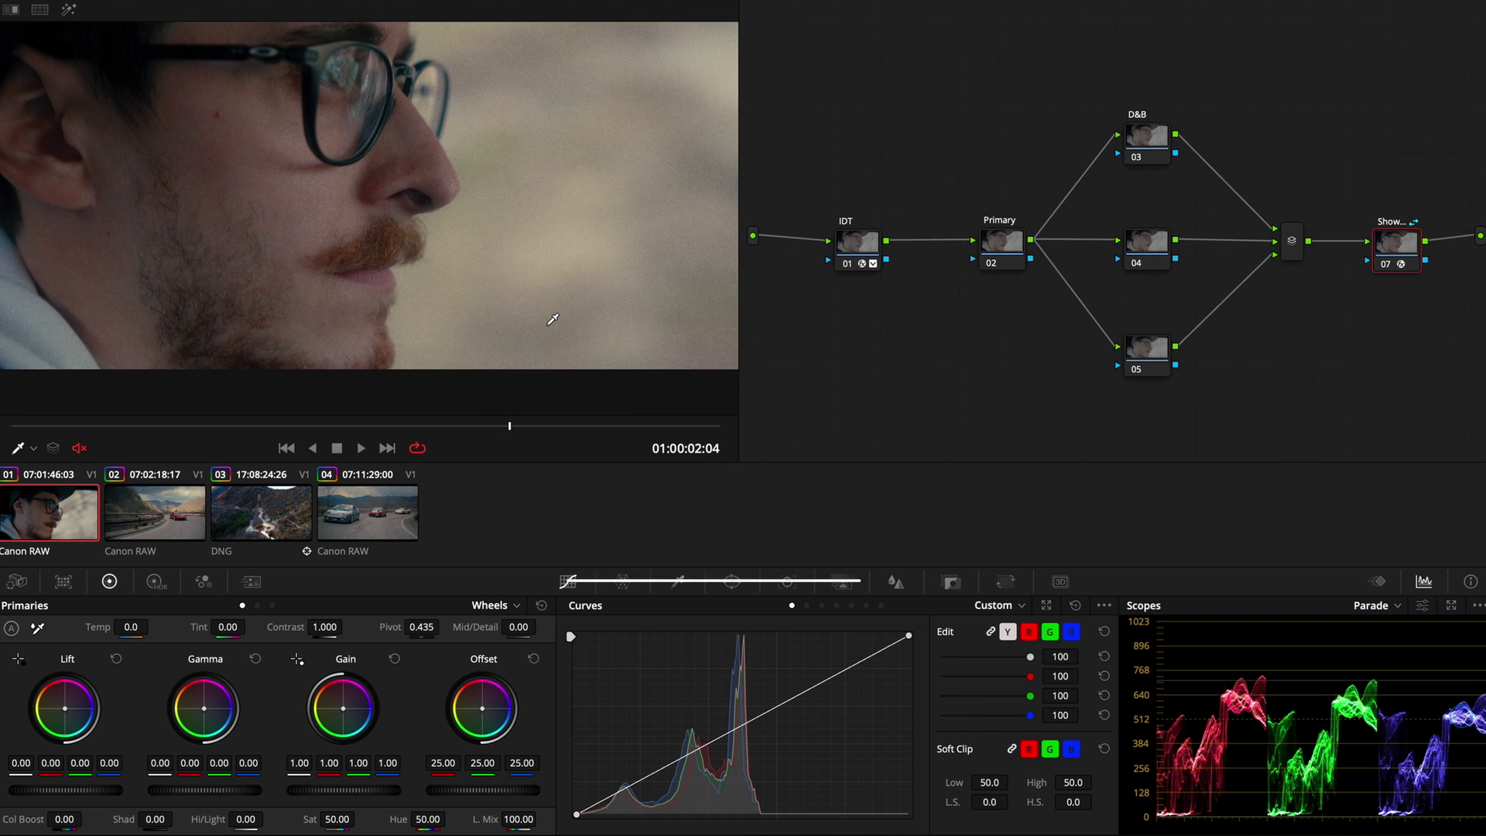
scroll(548, 324, up, 2)
scroll(299, 265, up, 2)
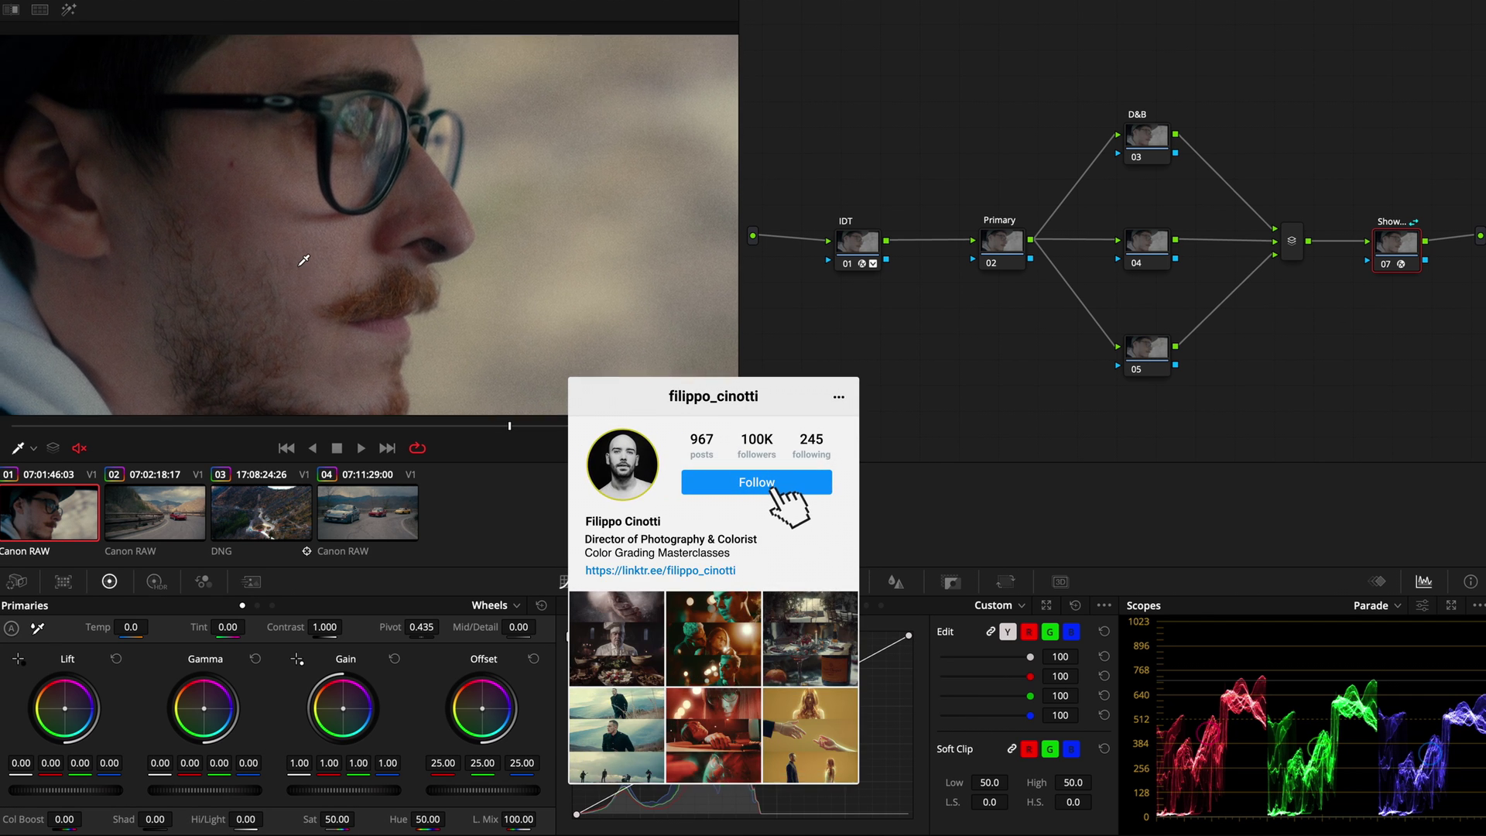
Open node 07's Look Designer settings, review the negative and print options, and expand Subtractive Color
click(1362, 1)
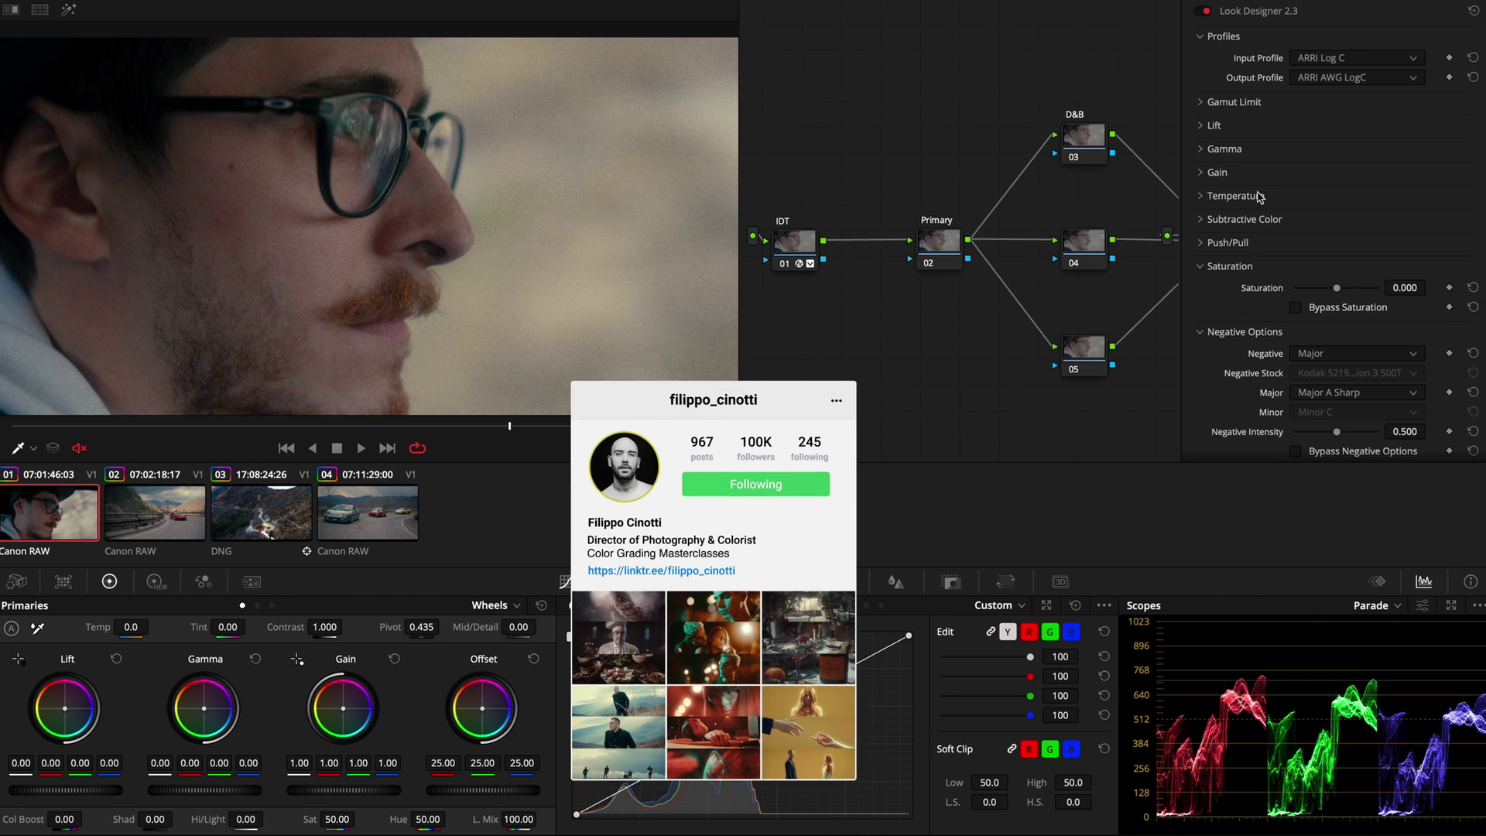
scroll(1262, 198, down, 2)
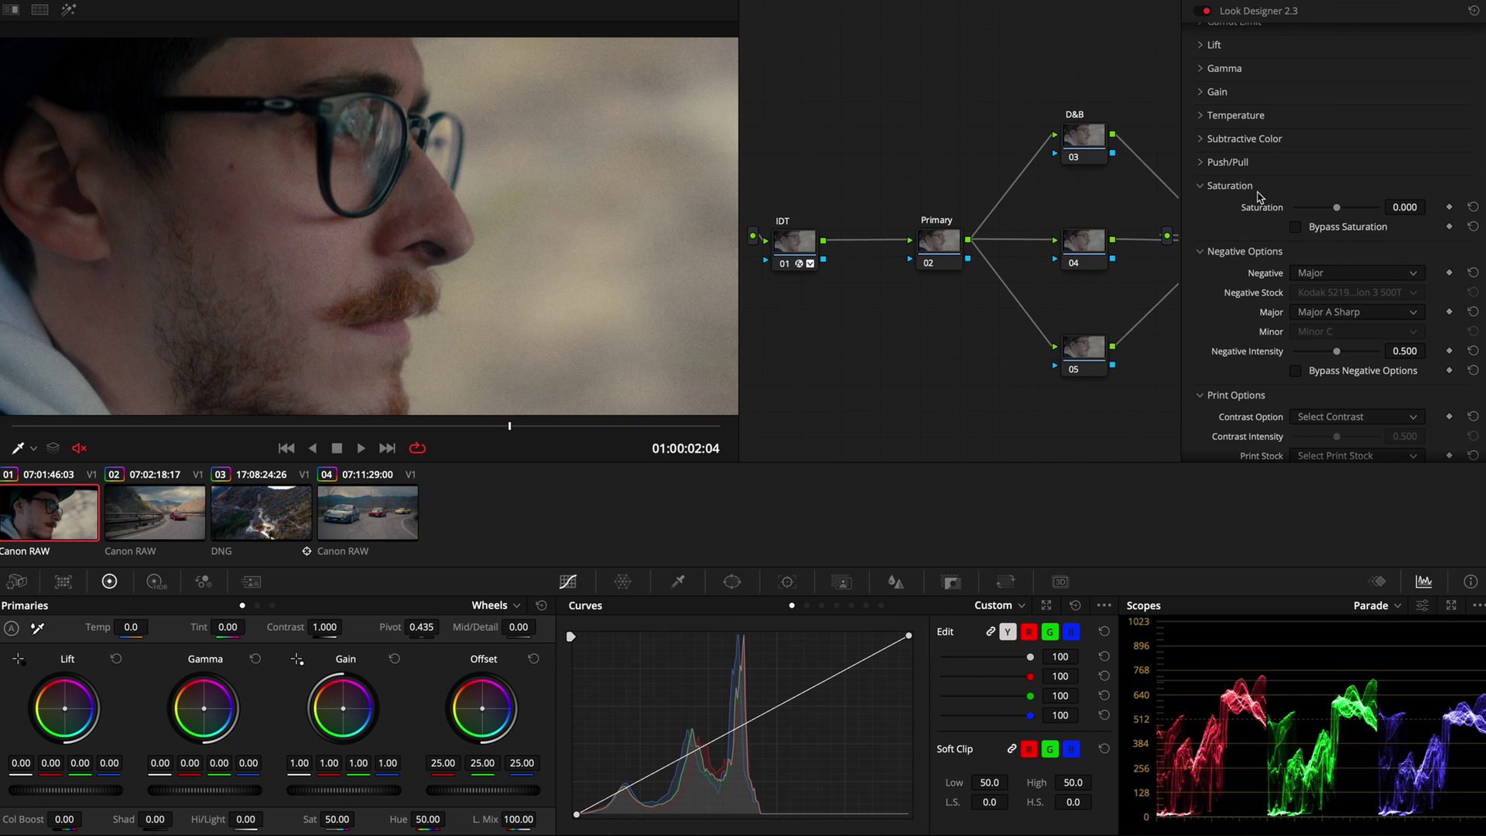
scroll(1259, 196, down, 2)
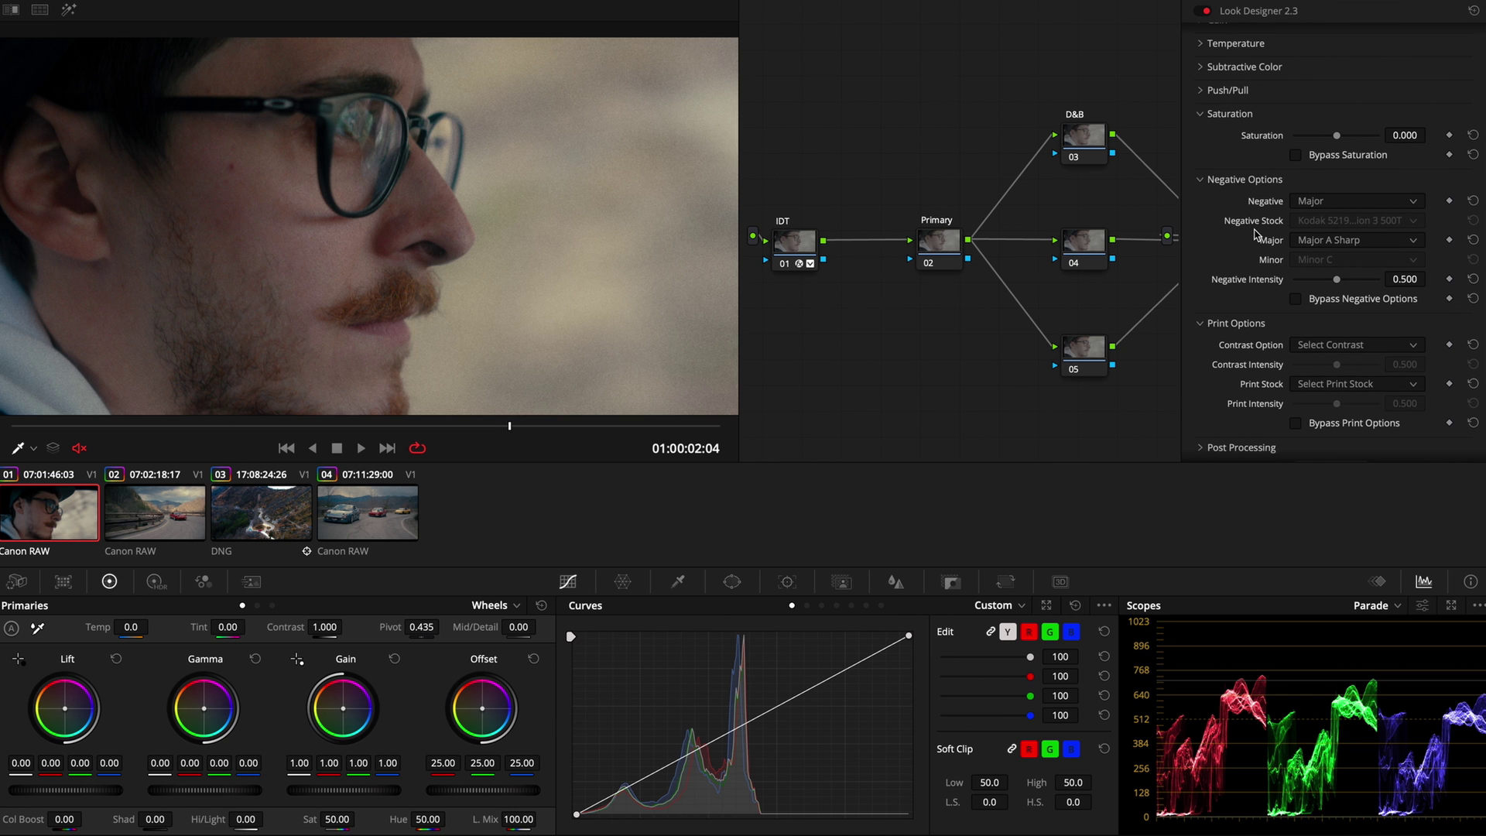
scroll(1255, 232, up, 4)
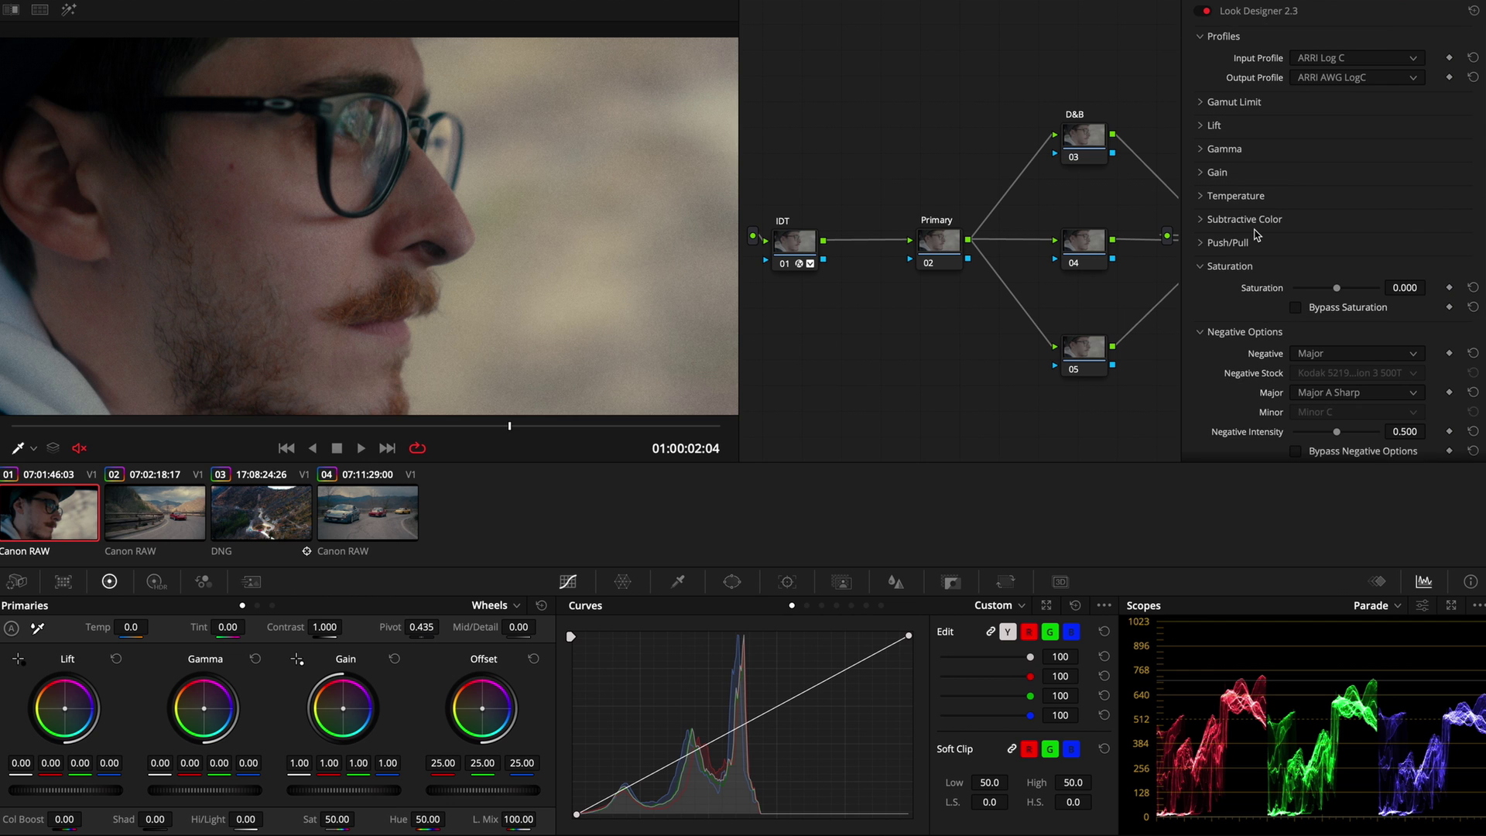
click(1205, 222)
scroll(1231, 288, down, 2)
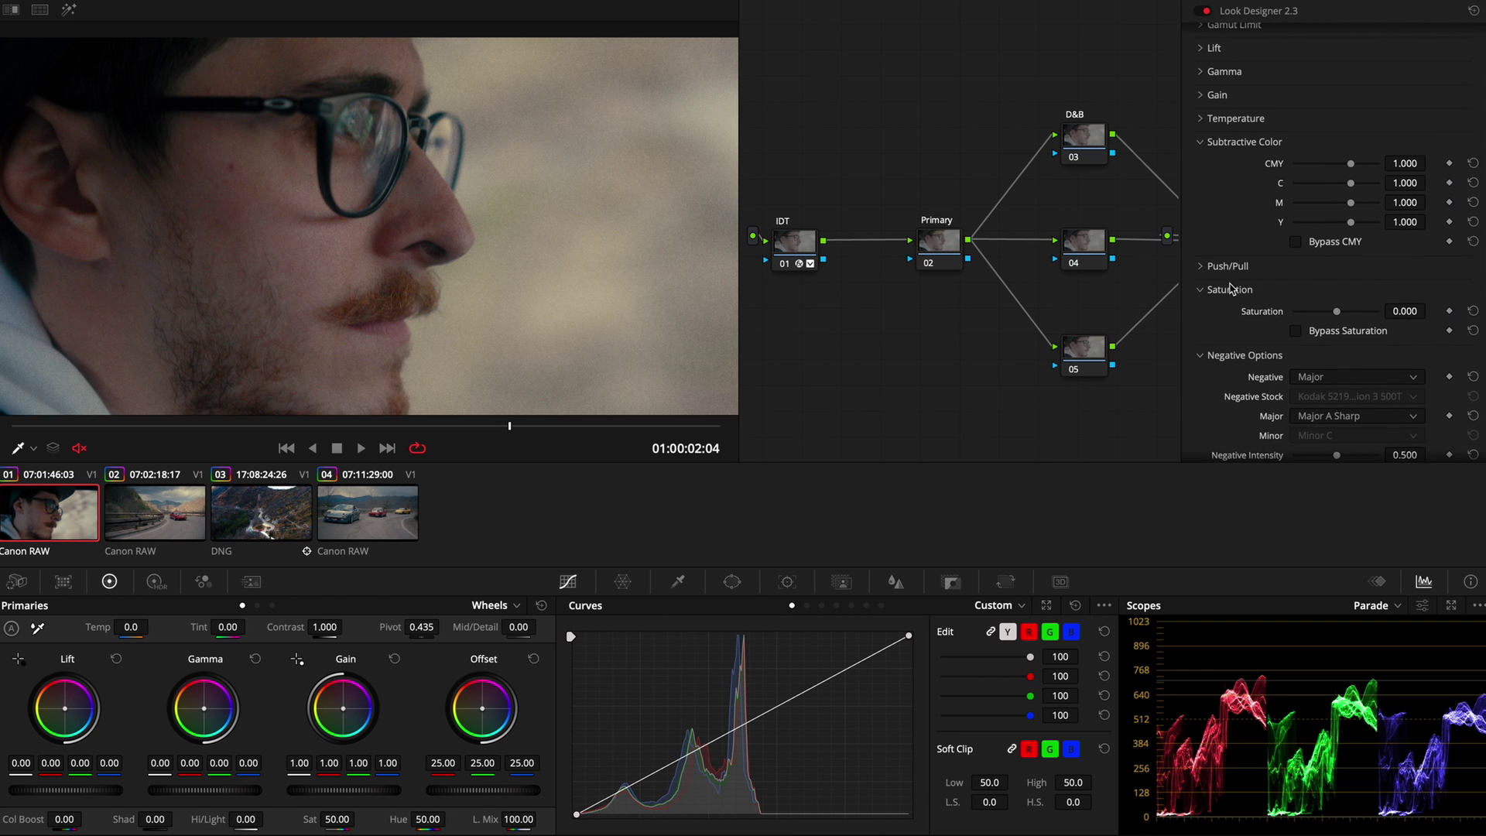
scroll(1230, 288, up, 1)
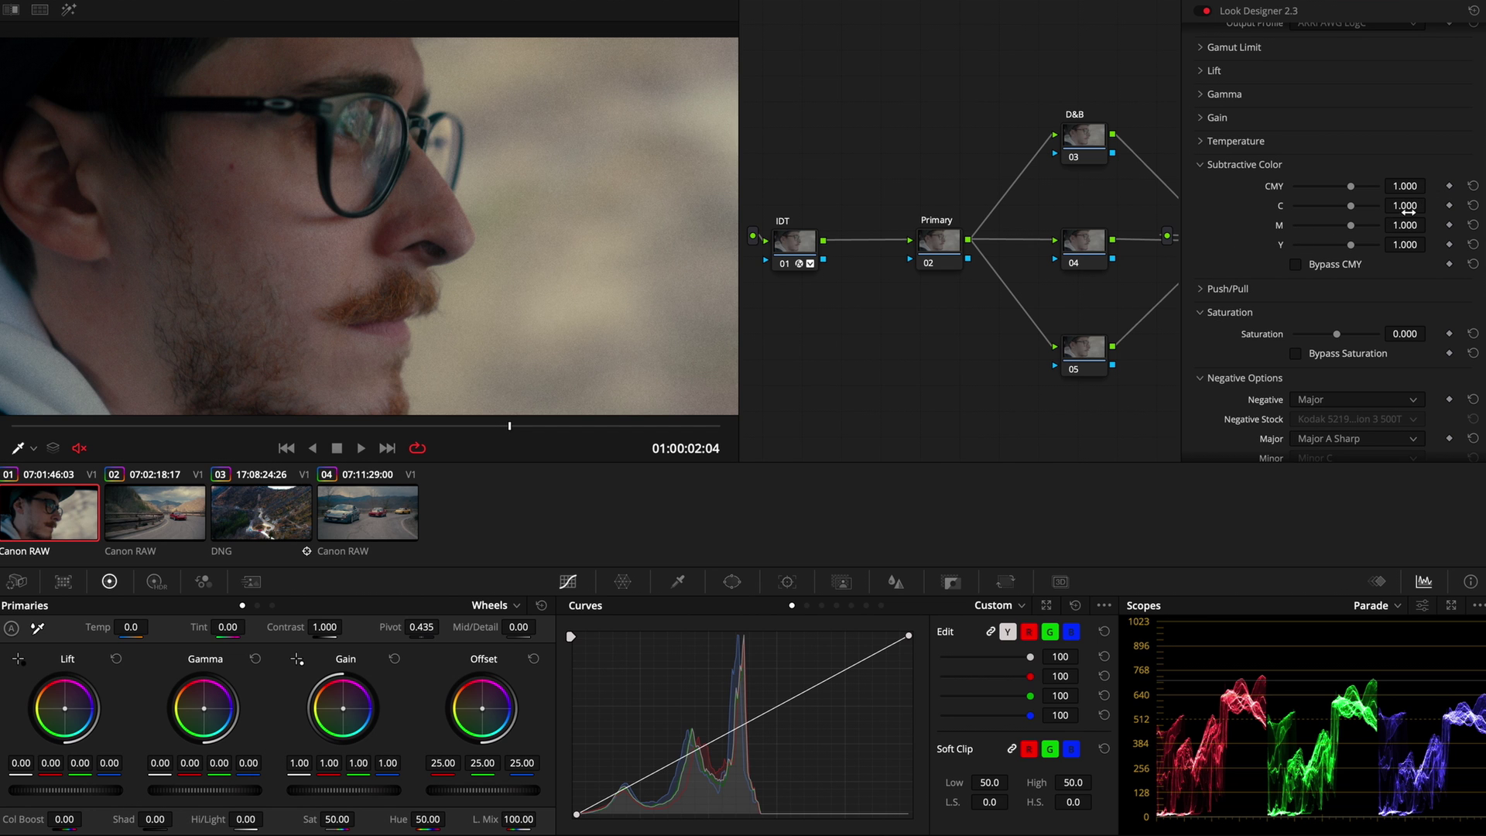
Try adjusting C and M under Look Designer's Subtractive Color, and reset C
drag(1408, 208, 1402, 207)
drag(1408, 225, 1414, 224)
click(1472, 205)
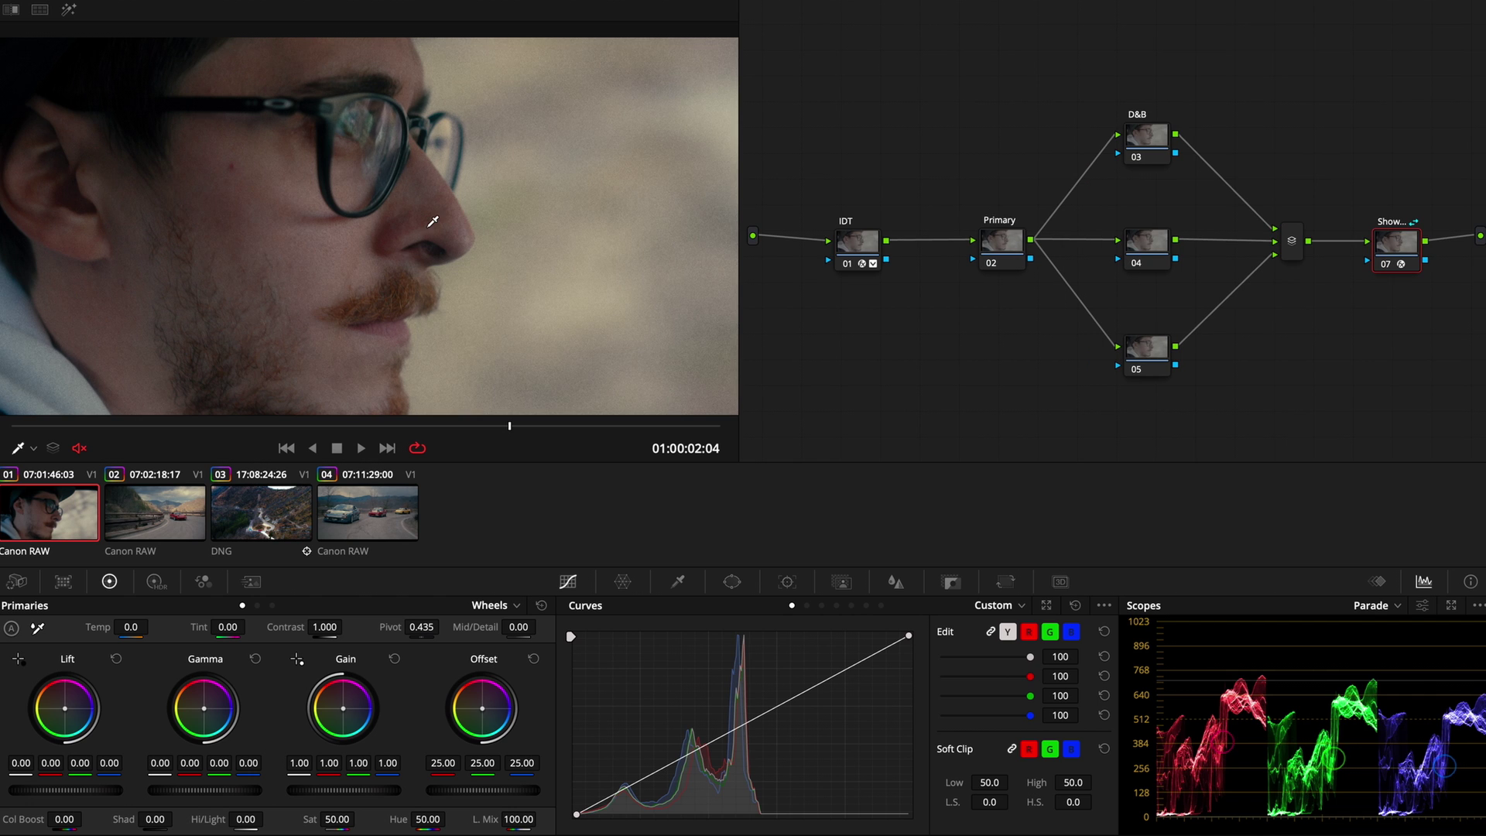
scroll(428, 227, down, 3)
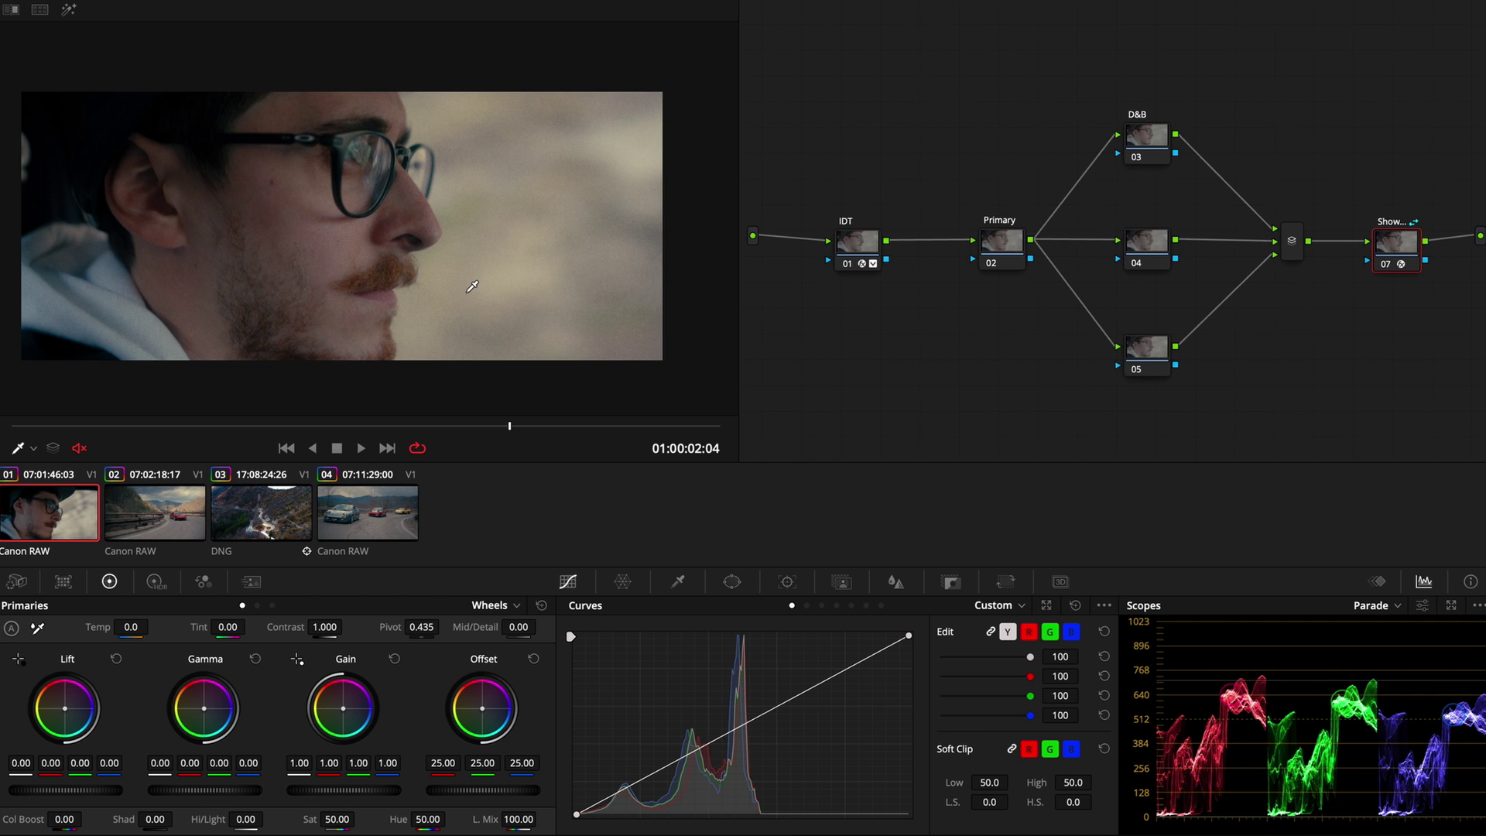